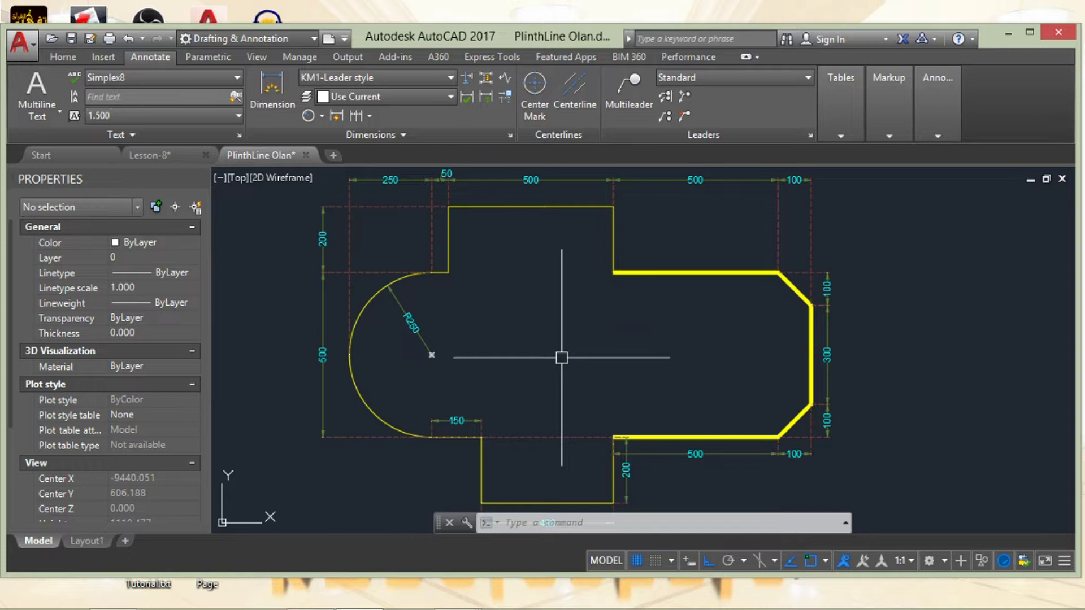
# Step: Switch to the Lesson-8 drawing with its empty 4,200 × 2,970 'Pline in detail' frame
pyautogui.hotkey('ctrl', 'Tab')
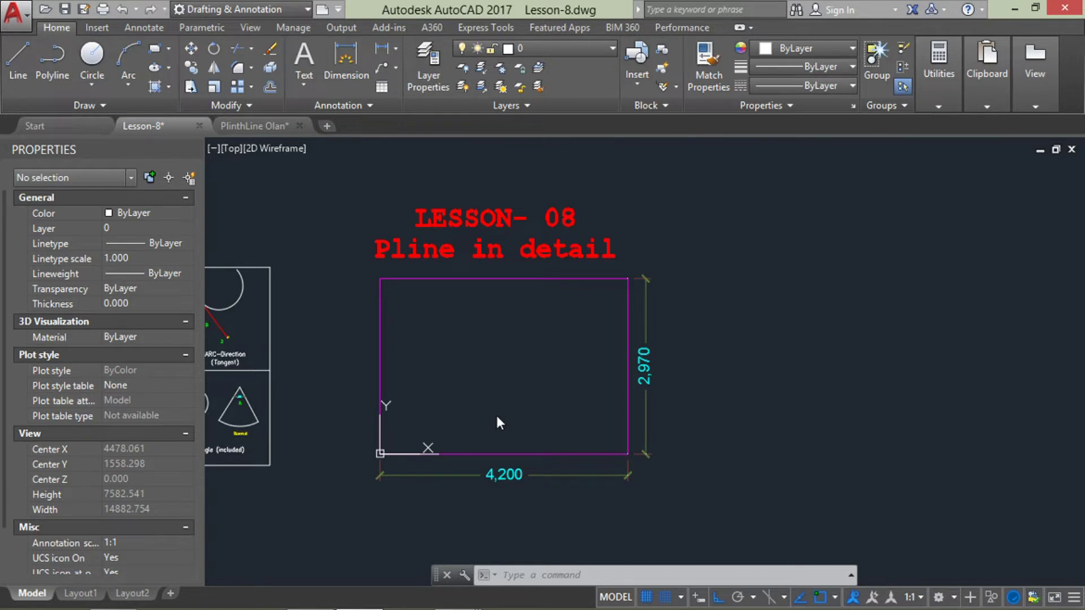
pyautogui.scroll(3, 501, 421)
pyautogui.scroll(-3, 504, 419)
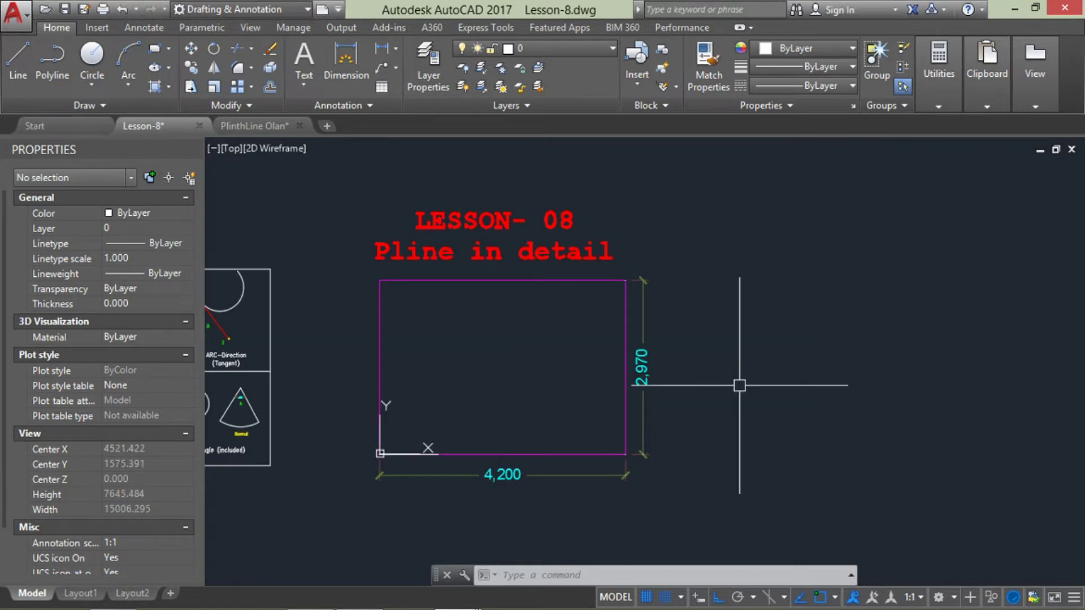
pyautogui.scroll(2, 511, 383)
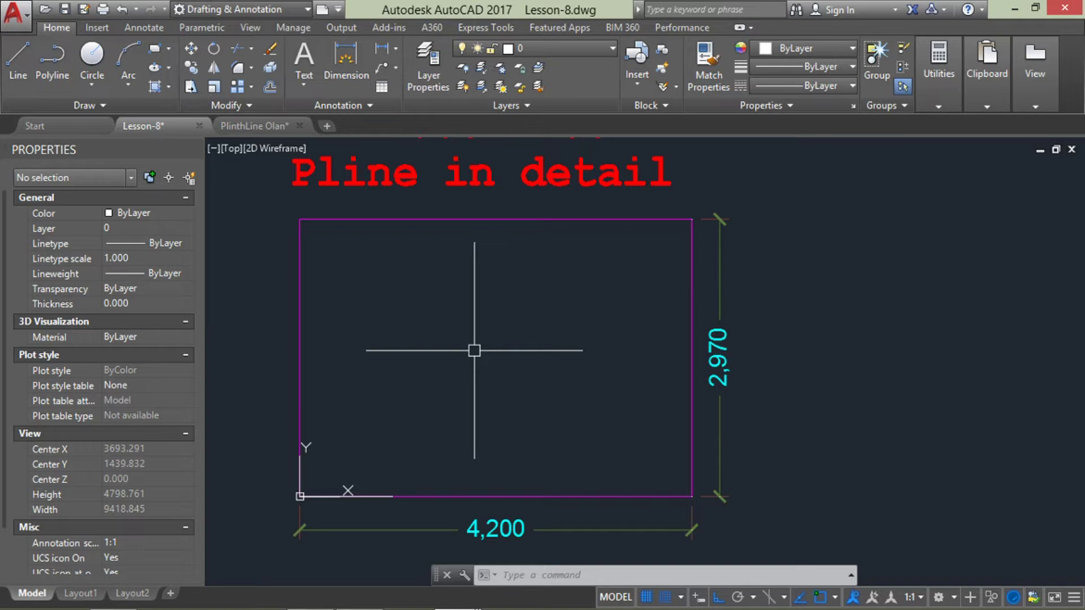
# Step: Reset the drawing limits from the frame corner, accepting the default upper-right corner
pyautogui.write('limits')
pyautogui.press('Return')
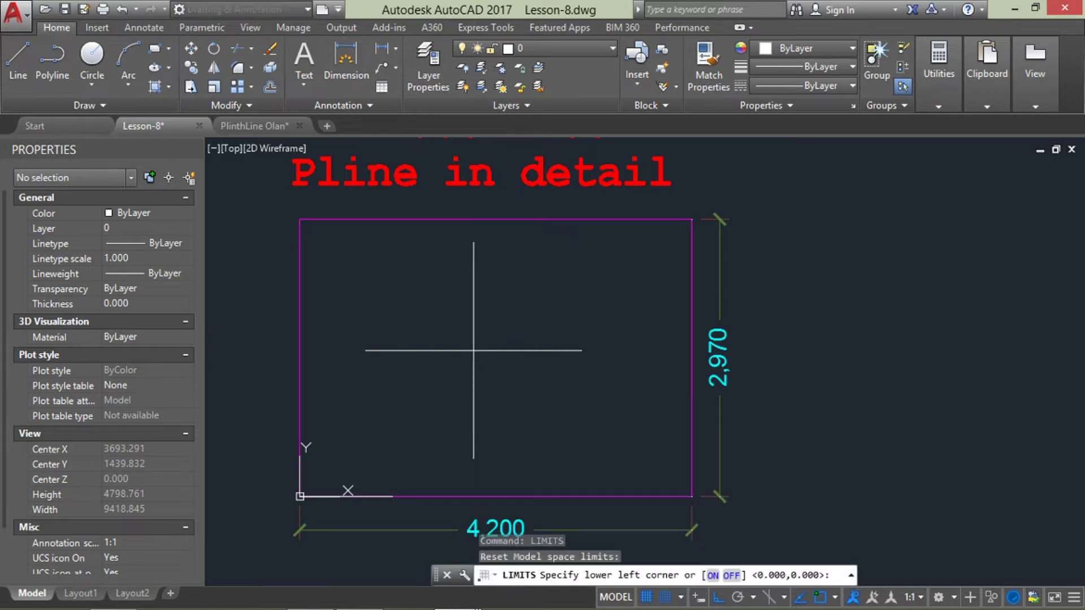
pyautogui.click(299, 497)
pyautogui.press('Return')
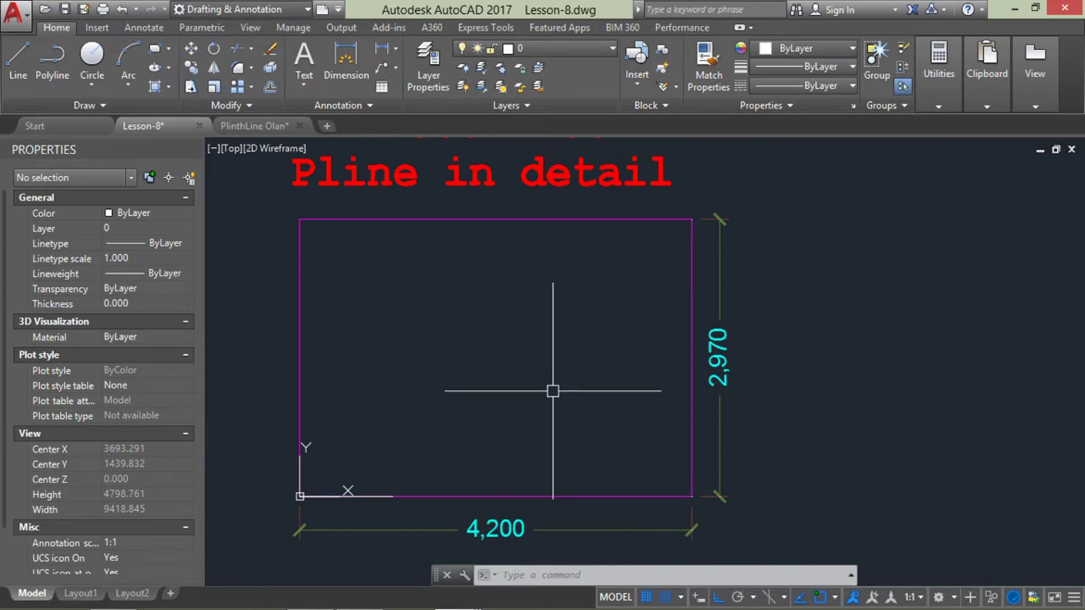
# Step: Set the snap spacing to 10
pyautogui.write('SNA')
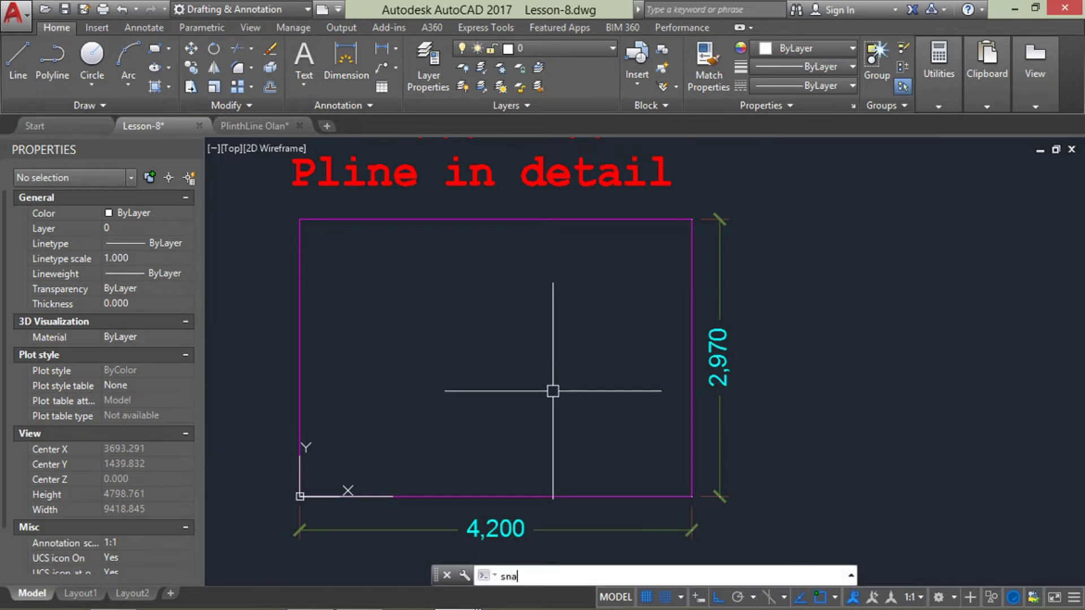
pyautogui.write('P')
pyautogui.press('Return')
pyautogui.write('10')
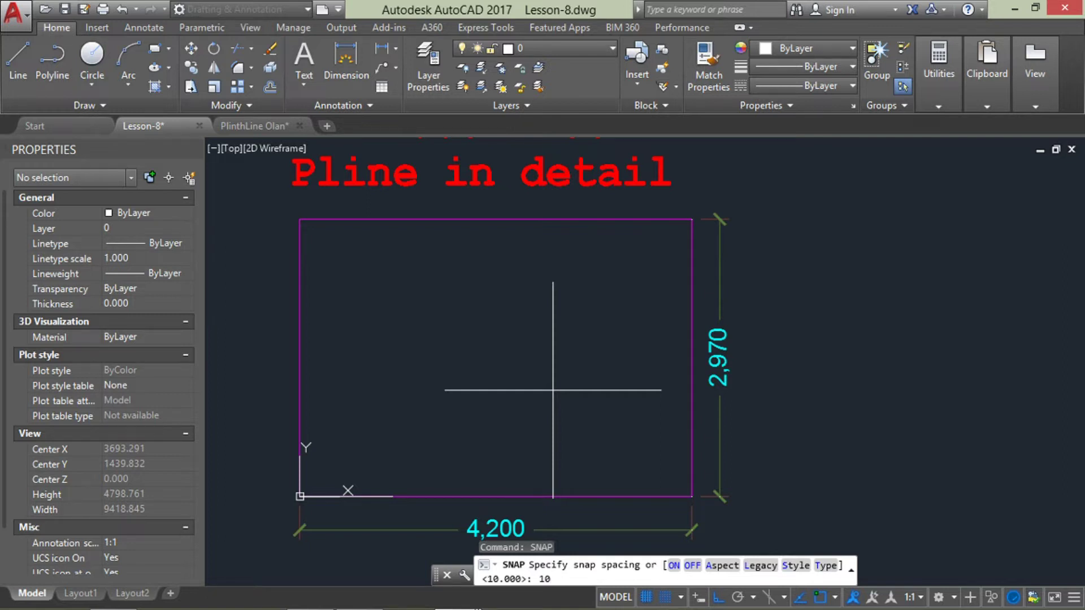
pyautogui.press('Return')
# Step: Make the grid spacing follow the snap using GRID's Snap option
pyautogui.write('grid')
pyautogui.press('Return')
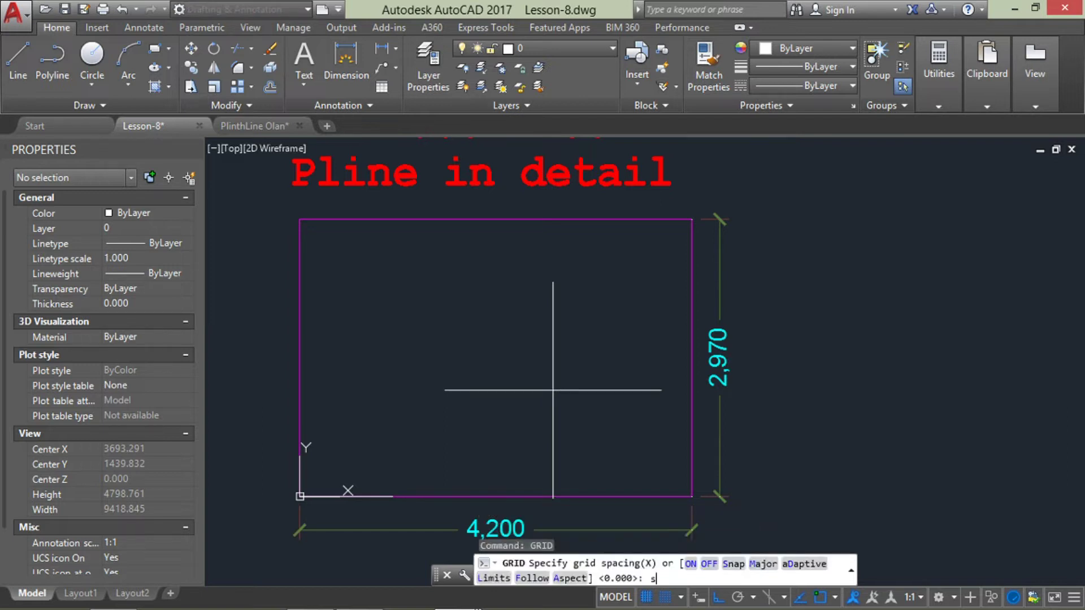
pyautogui.write('s')
pyautogui.press('Return')
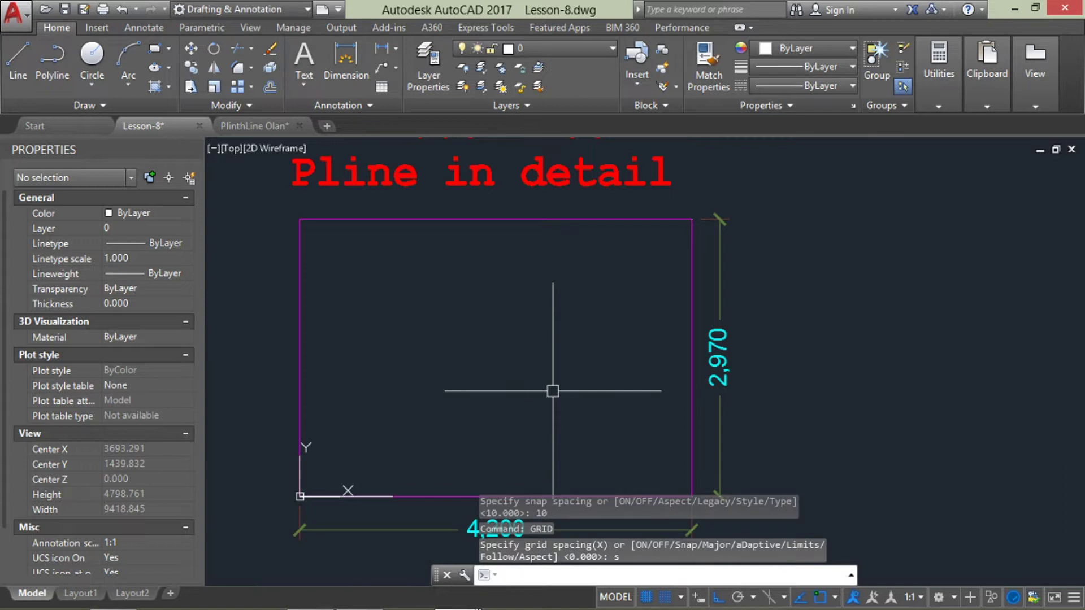
pyautogui.scroll(2, 400, 441)
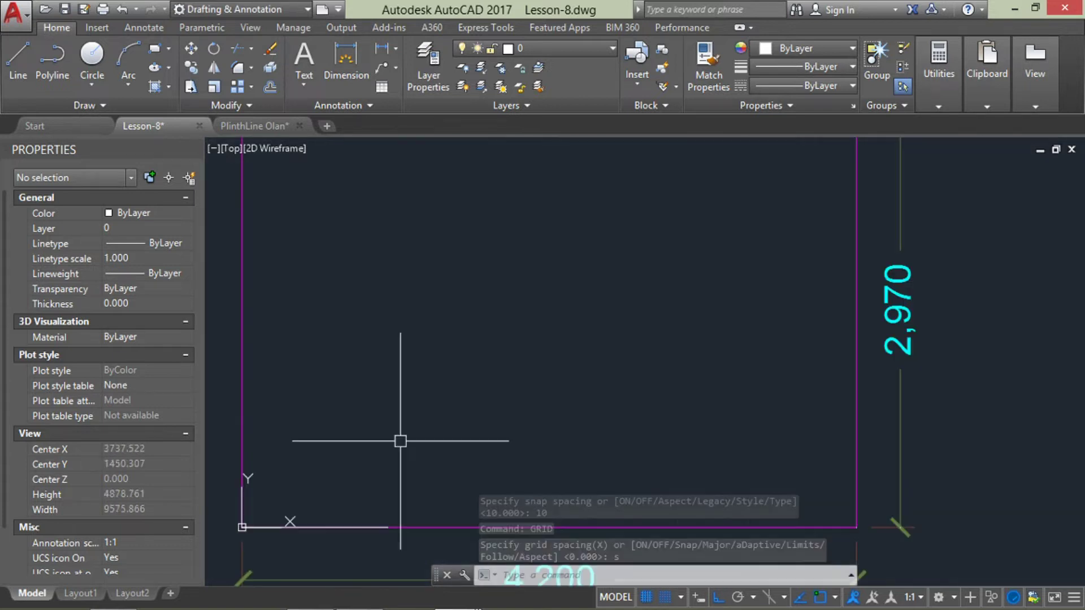
pyautogui.scroll(-2, 400, 441)
pyautogui.scroll(2, 400, 441)
pyautogui.scroll(2, 401, 441)
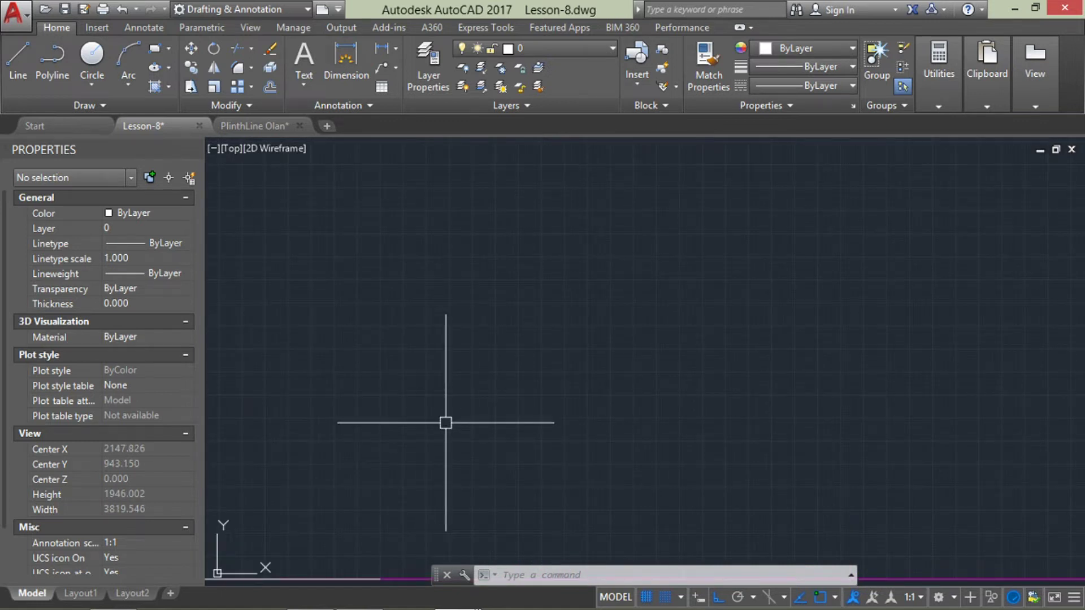
pyautogui.scroll(-2, 370, 468)
pyautogui.scroll(2, 371, 473)
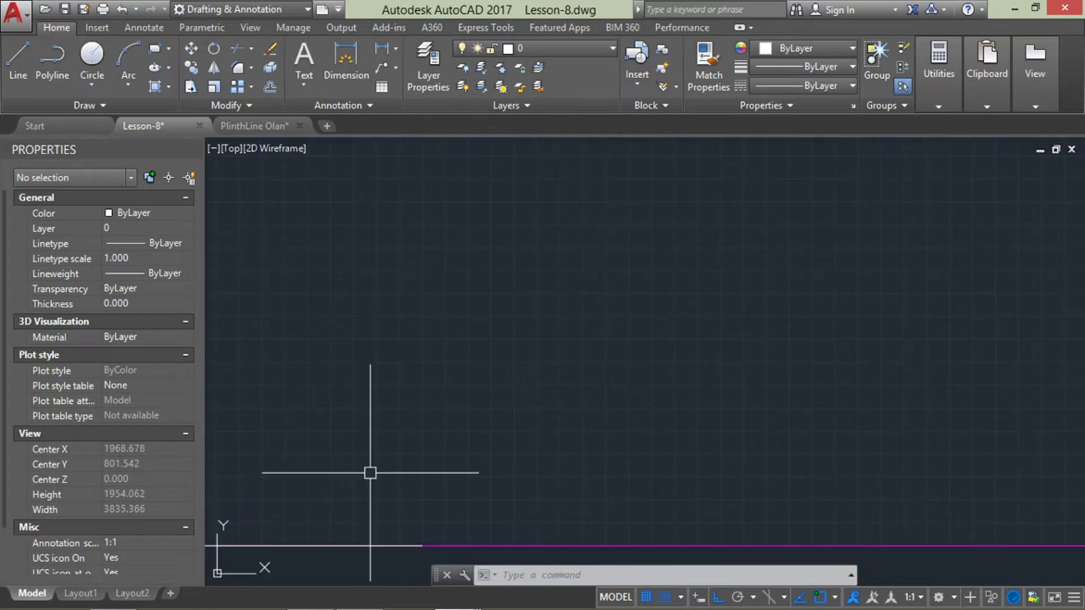
pyautogui.moveTo(365, 474); pyautogui.dragTo(487, 434, button='middle')
pyautogui.moveTo(344, 531); pyautogui.dragTo(320, 503)
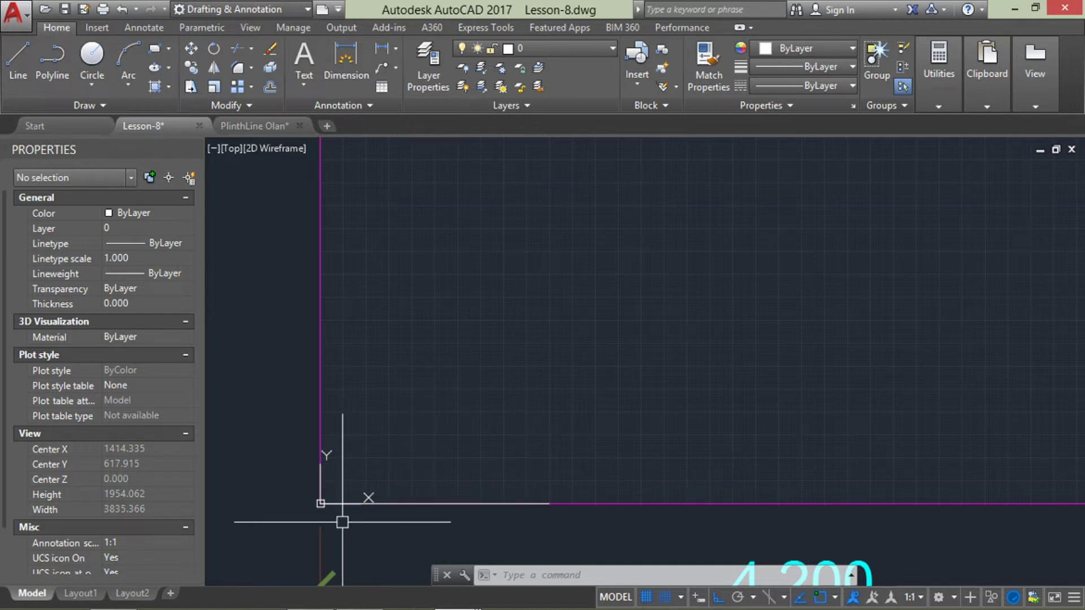
pyautogui.scroll(2, 339, 502)
pyautogui.scroll(2, 350, 496)
pyautogui.scroll(-4, 424, 461)
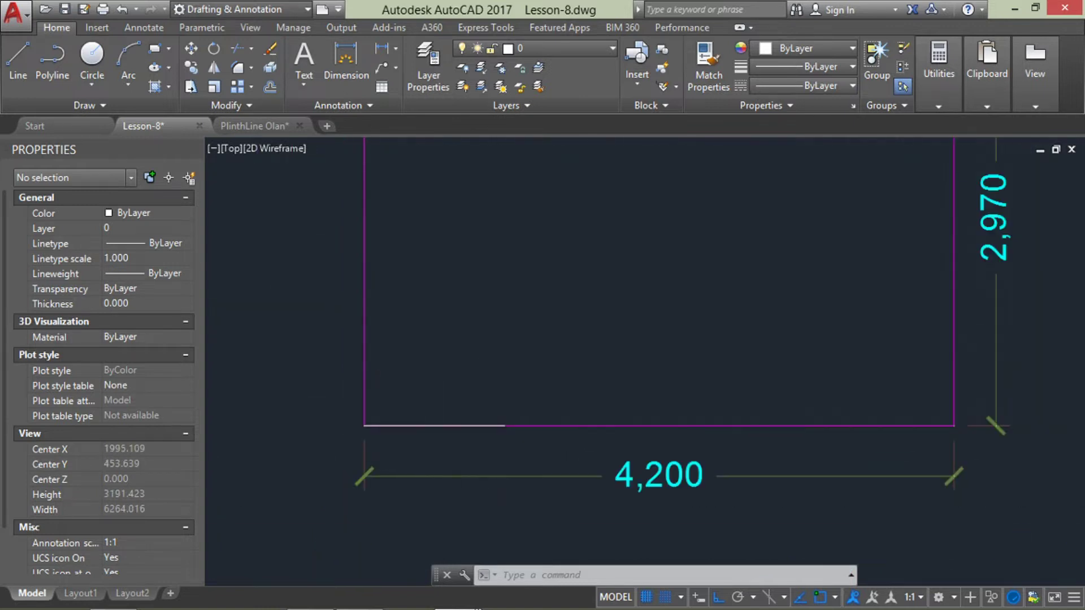
pyautogui.scroll(3, 433, 424)
pyautogui.scroll(-4, 458, 446)
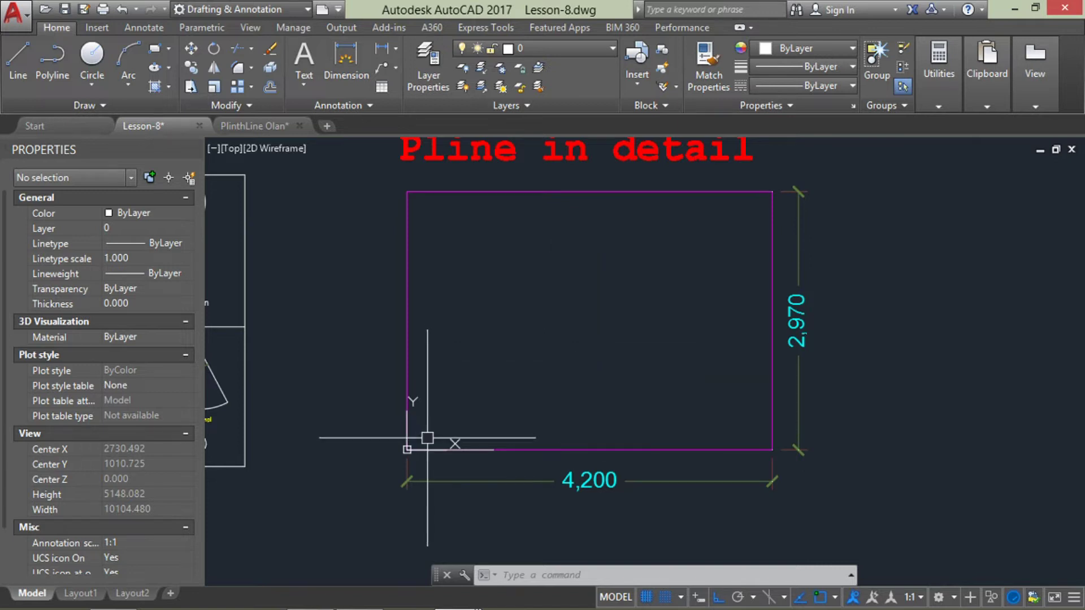
pyautogui.scroll(3, 421, 444)
pyautogui.scroll(1, 418, 443)
pyautogui.scroll(1, 405, 373)
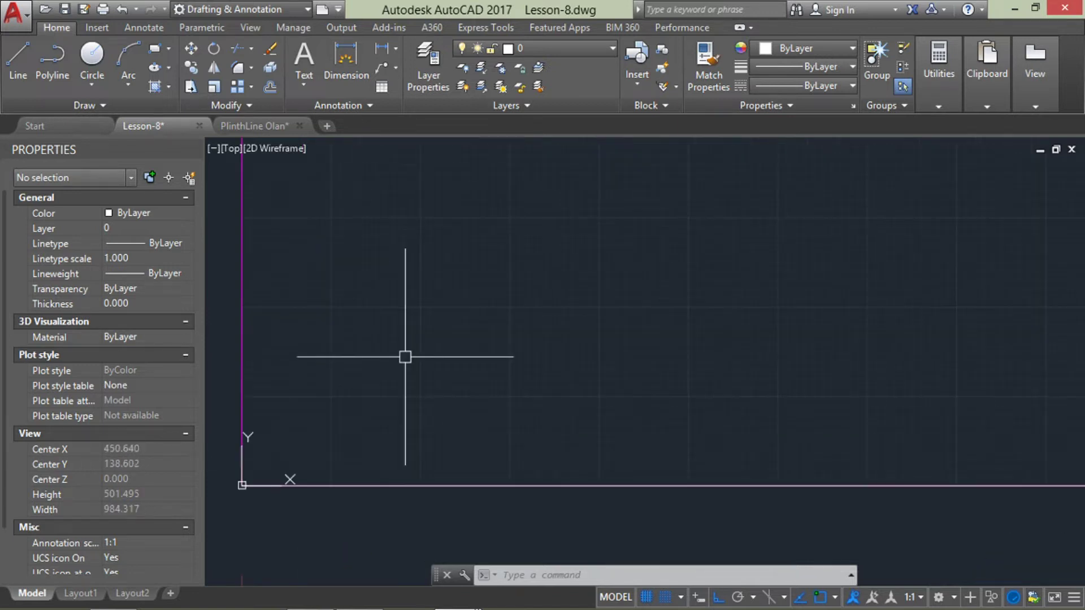
pyautogui.scroll(-2, 413, 382)
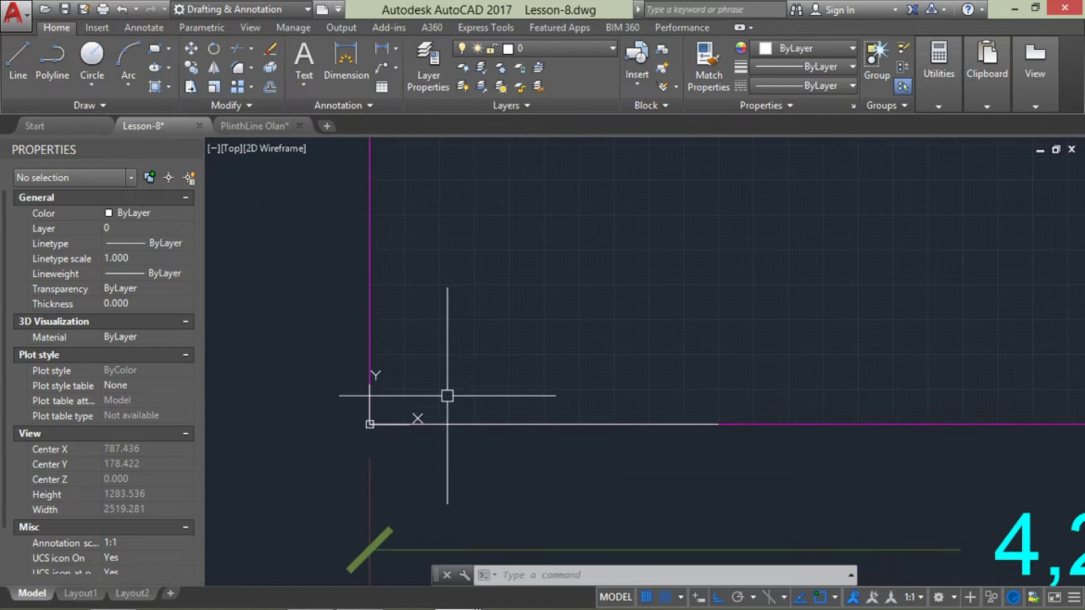
pyautogui.scroll(-2, 598, 405)
pyautogui.moveTo(598, 405); pyautogui.dragTo(491, 468, button='middle')
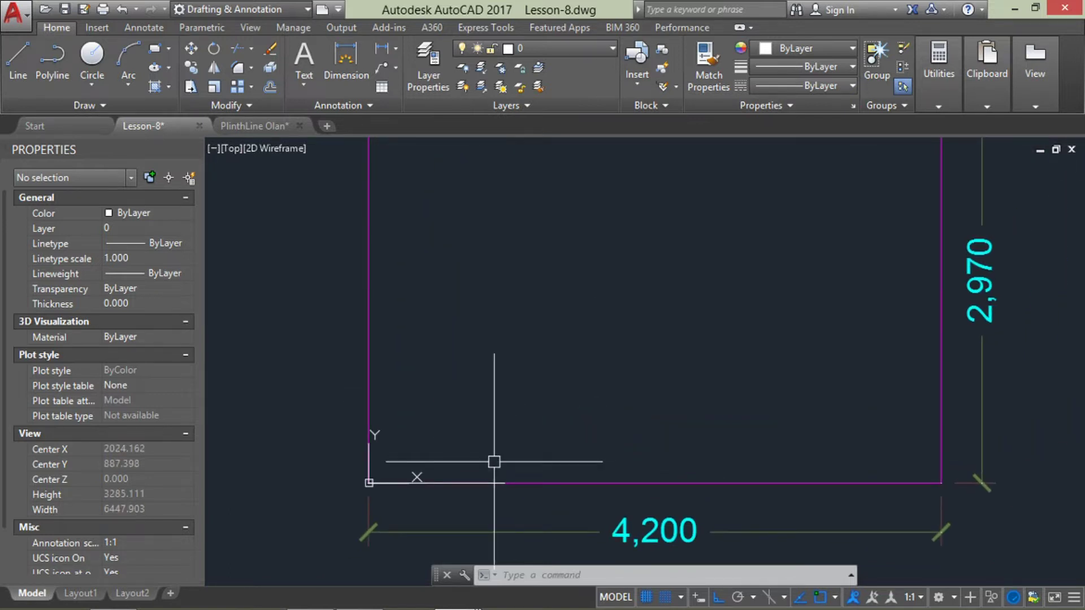
# Step: Use GRID's aDaptive option, answering Yes to adaptive behaviour and Yes to subdivision below grid spacing
pyautogui.write('grid')
pyautogui.press('Return')
pyautogui.write('d')
pyautogui.press('Return')
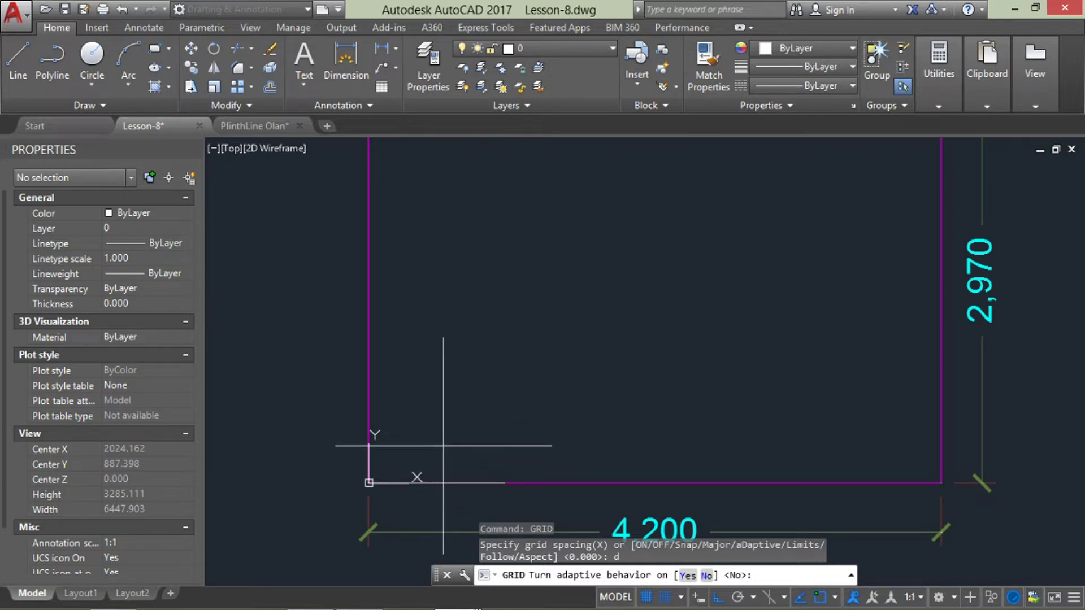
pyautogui.scroll(6, 443, 422)
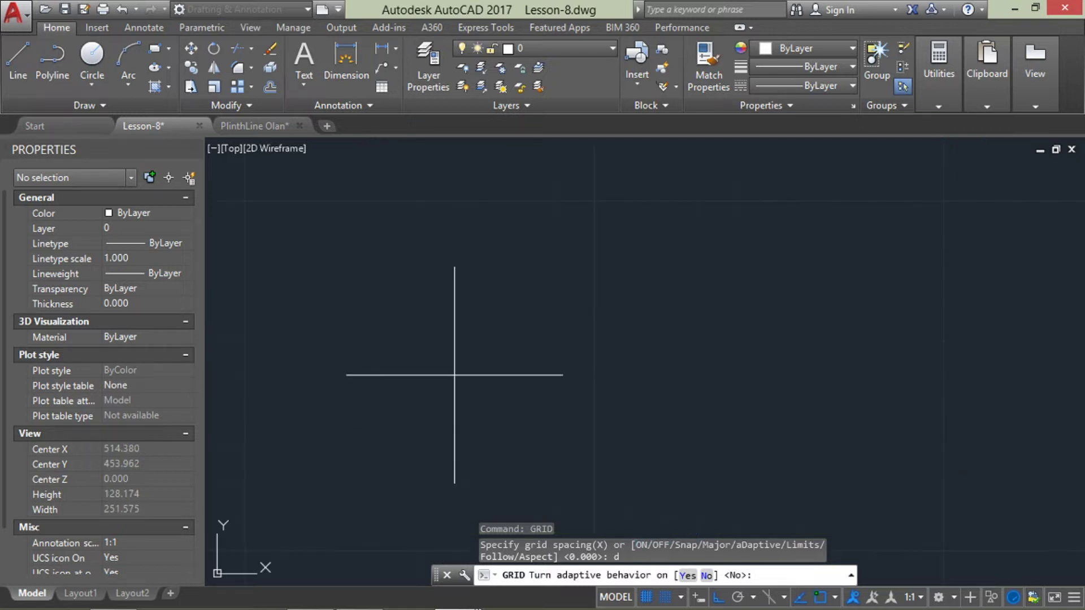
pyautogui.write('y')
pyautogui.press('Return')
pyautogui.write('y')
pyautogui.press('Return')
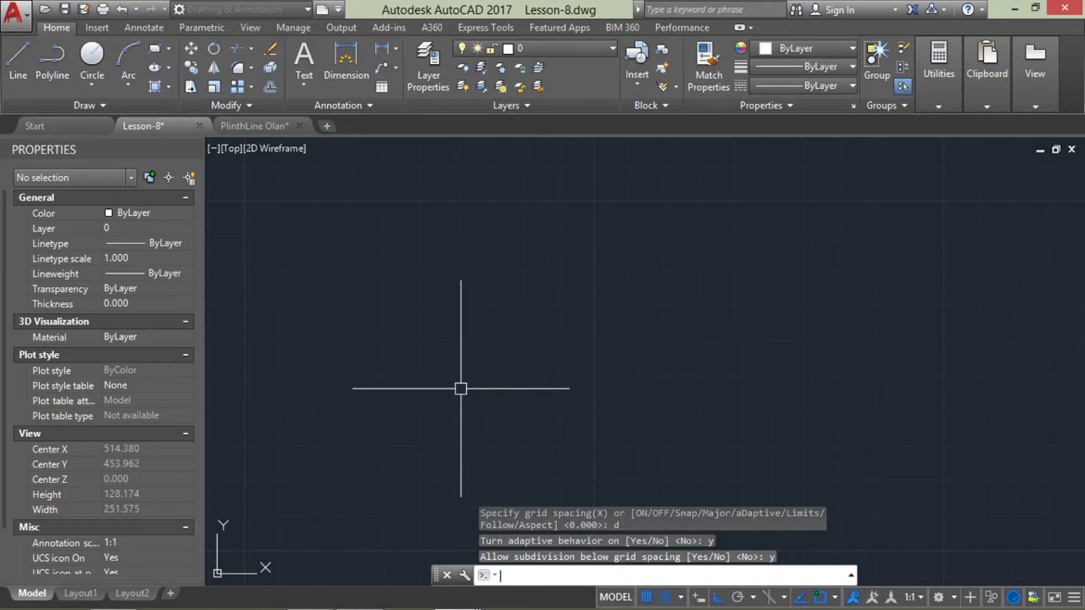
pyautogui.scroll(-10, 550, 425)
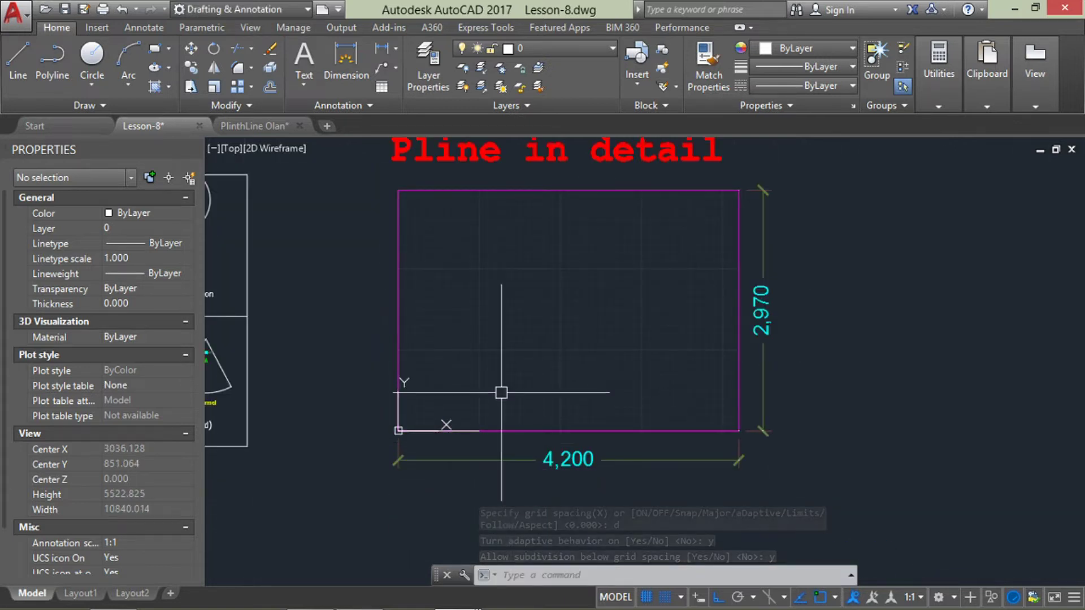
# Step: Pan and zoom until the empty magenta frame below the red heading fills the view
pyautogui.scroll(2, 500, 410)
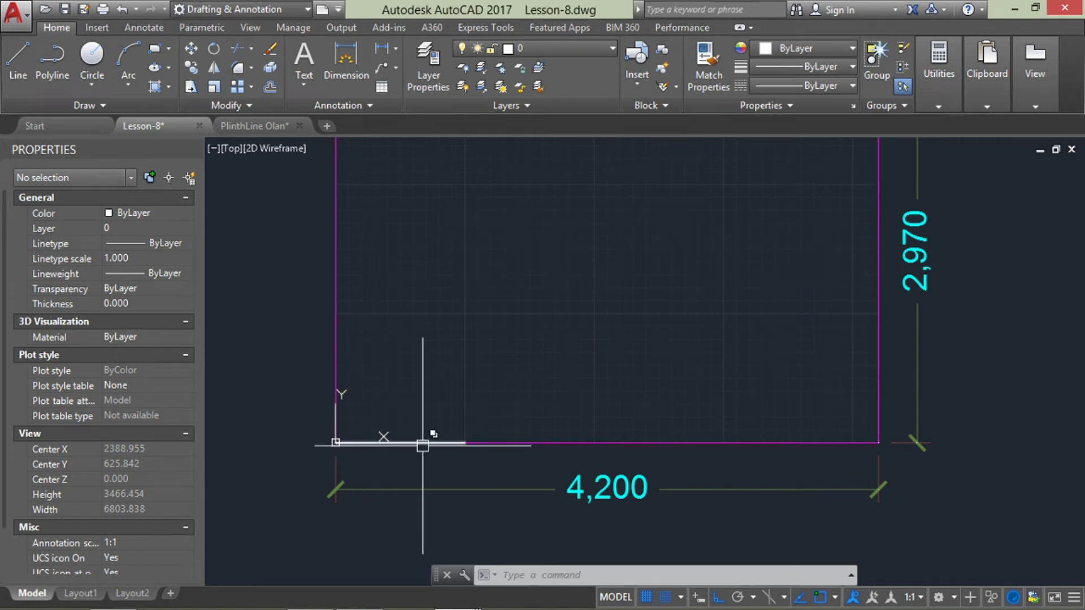
pyautogui.scroll(2, 418, 387)
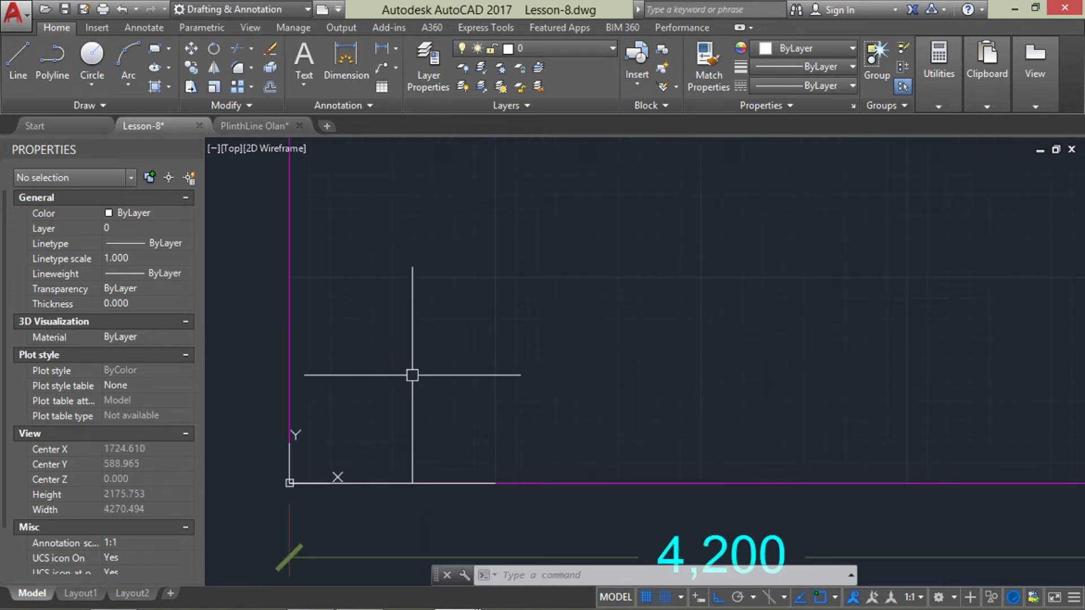
pyautogui.scroll(2, 395, 378)
pyautogui.scroll(2, 397, 378)
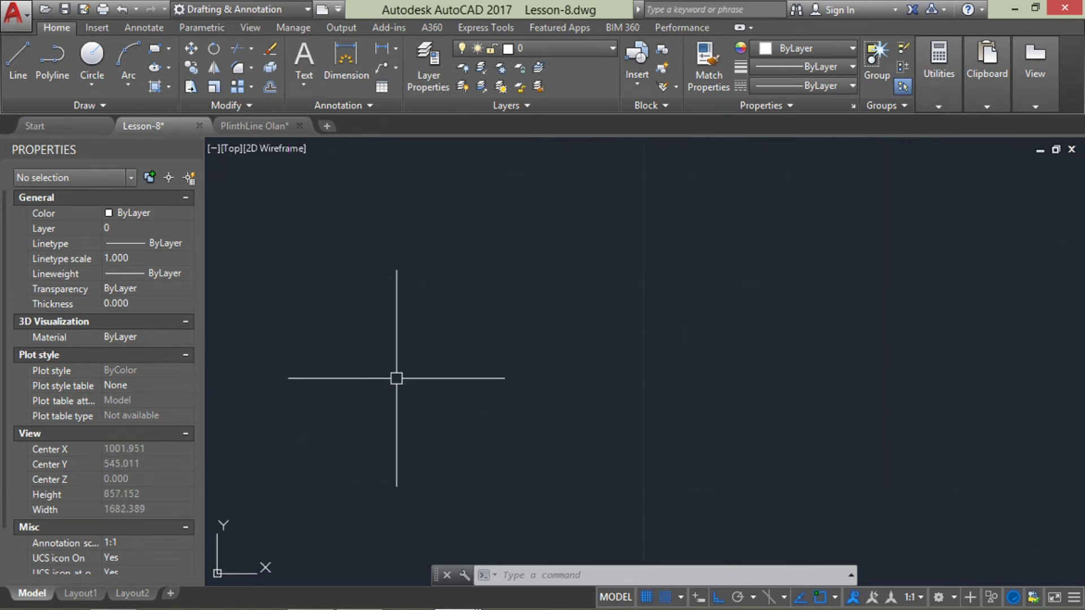
pyautogui.scroll(2, 397, 378)
pyautogui.scroll(2, 396, 378)
pyautogui.moveTo(298, 440)
pyautogui.mouseDown(button='middle')
pyautogui.moveTo(503, 413)
pyautogui.moveTo(624, 368)
pyautogui.mouseUp(button='middle')
pyautogui.scroll(4, 399, 476)
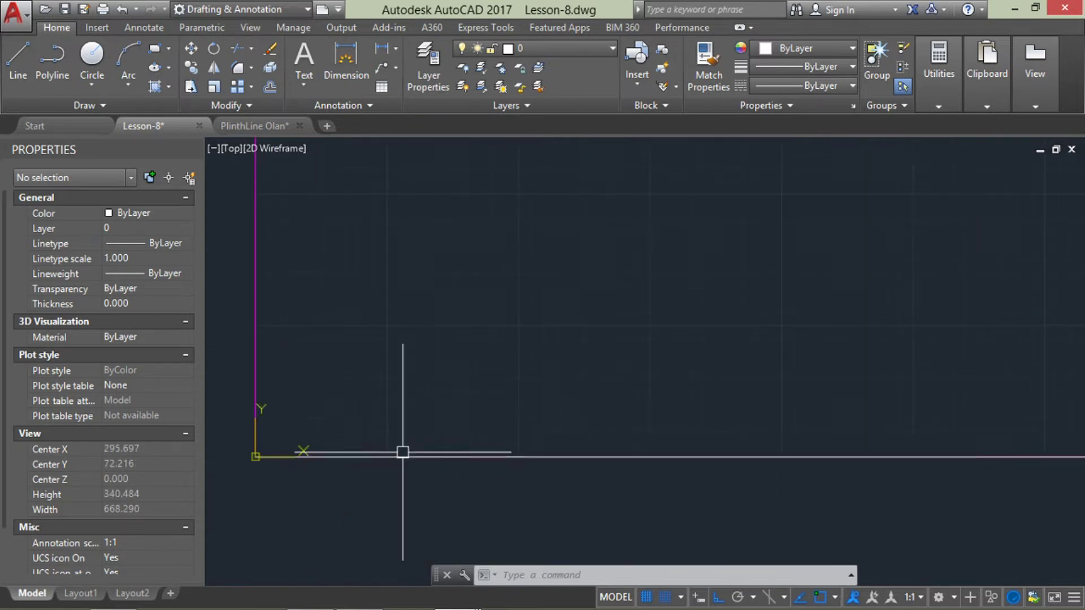
pyautogui.moveTo(402, 452); pyautogui.dragTo(484, 407, button='middle')
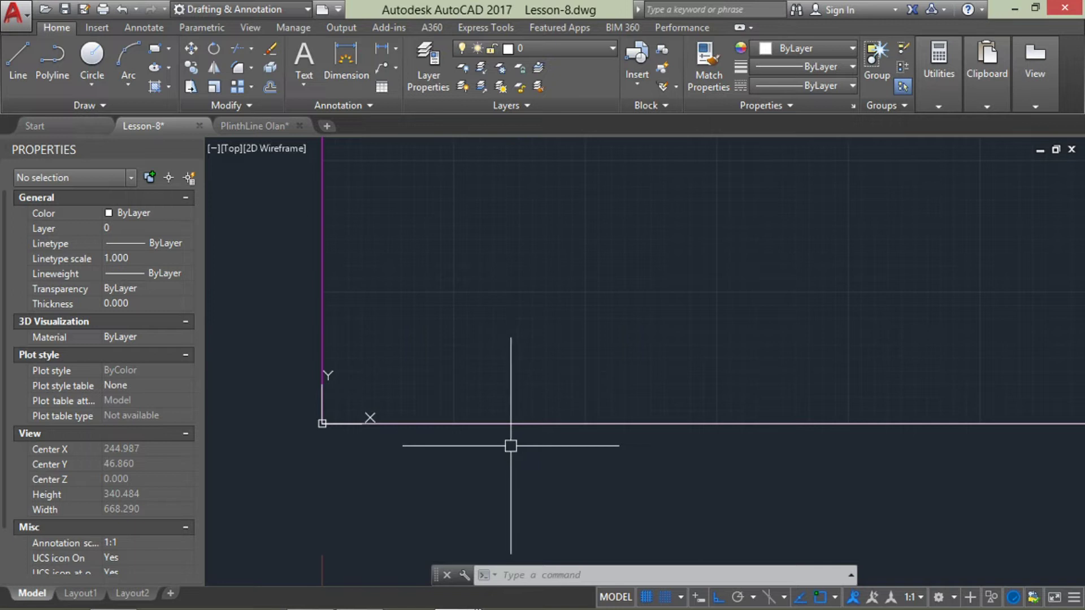
pyautogui.scroll(-2, 559, 378)
pyautogui.scroll(-3, 559, 378)
pyautogui.scroll(-3, 660, 414)
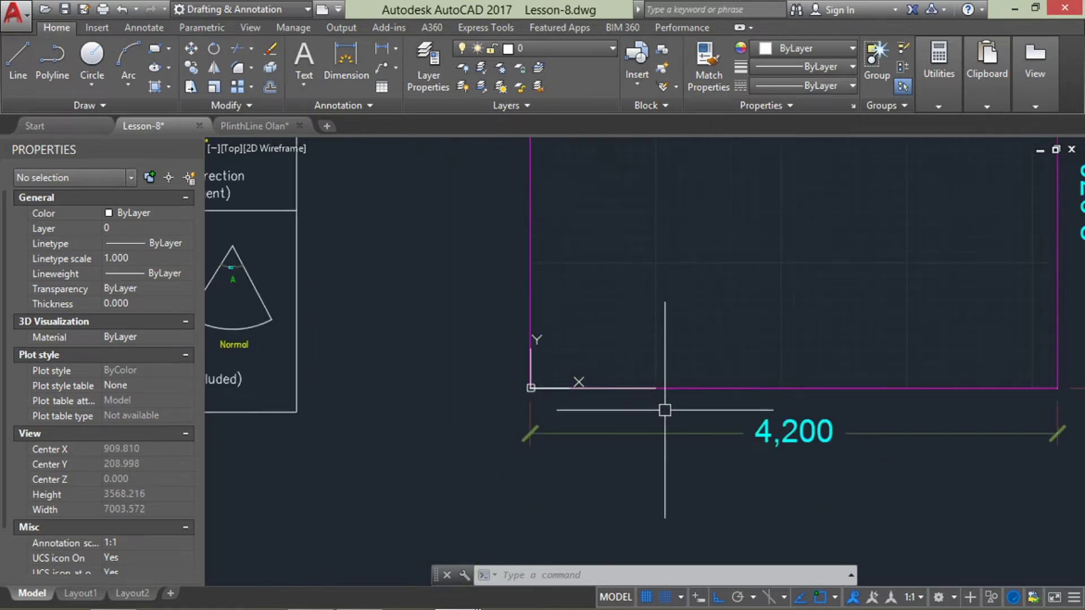
pyautogui.scroll(5, 665, 409)
pyautogui.scroll(5, 552, 356)
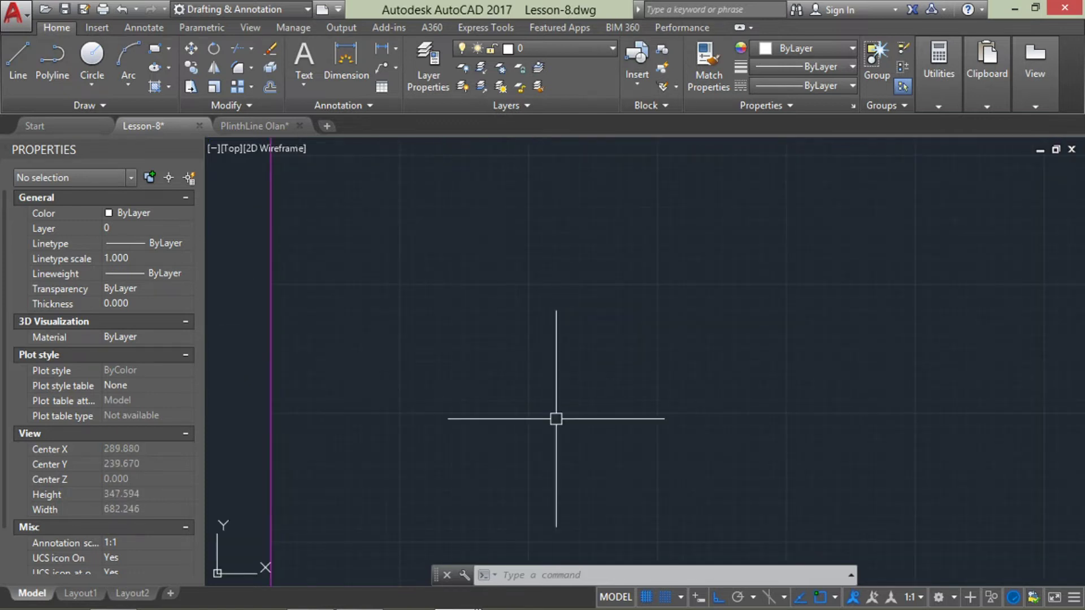
pyautogui.scroll(-5, 556, 419)
pyautogui.scroll(-4, 697, 446)
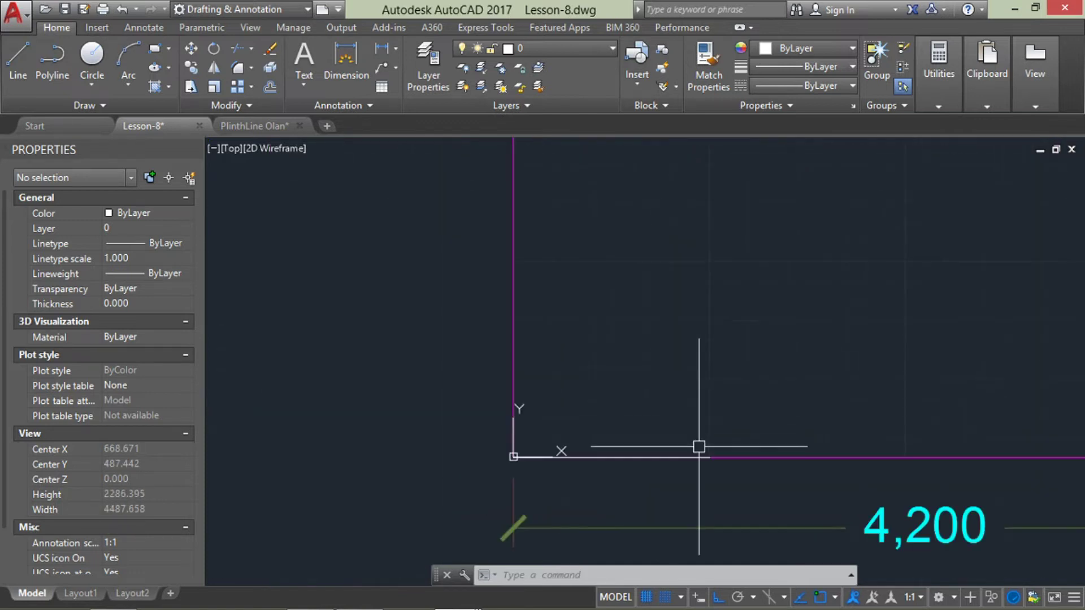
pyautogui.scroll(-4, 764, 446)
pyautogui.moveTo(778, 437); pyautogui.dragTo(575, 430, button='middle')
pyautogui.scroll(2, 553, 424)
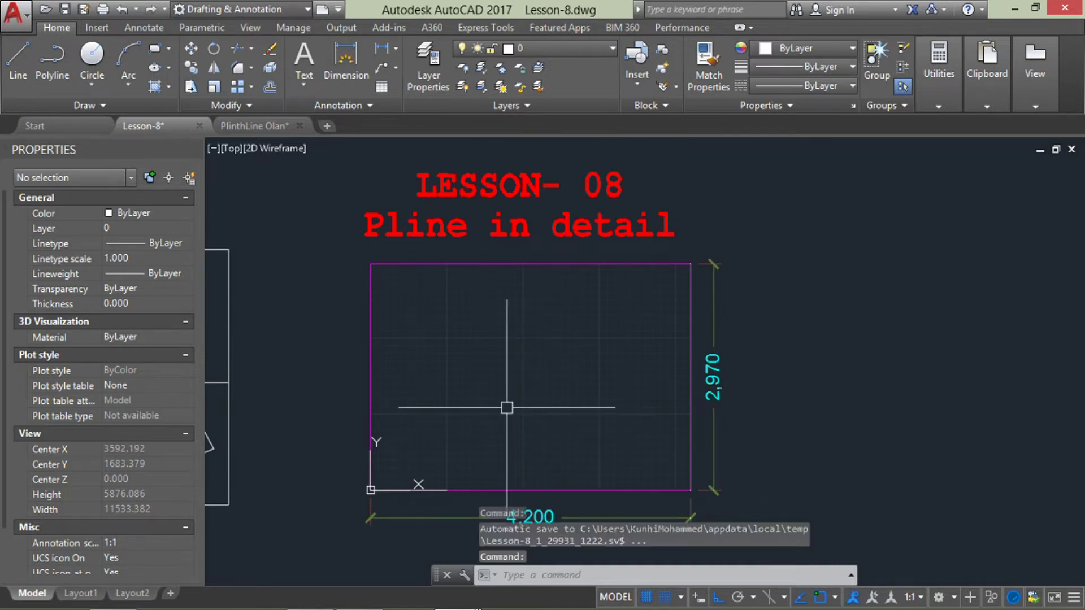
pyautogui.scroll(1, 356, 328)
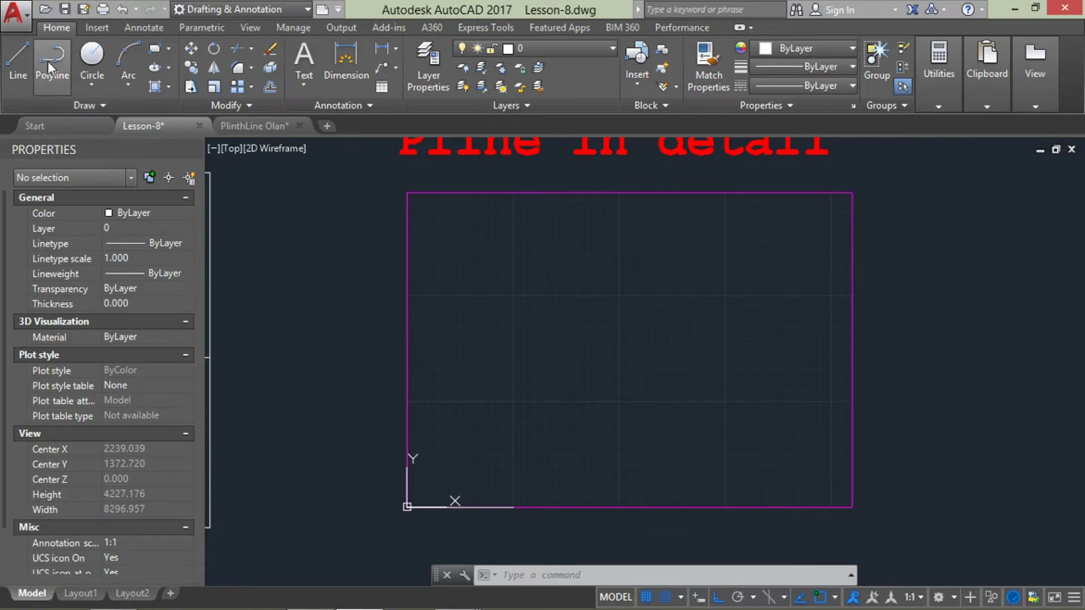
# Step: Start a polyline inside the frame and draw a stepped outline of Ortho segments
pyautogui.click(502, 575)
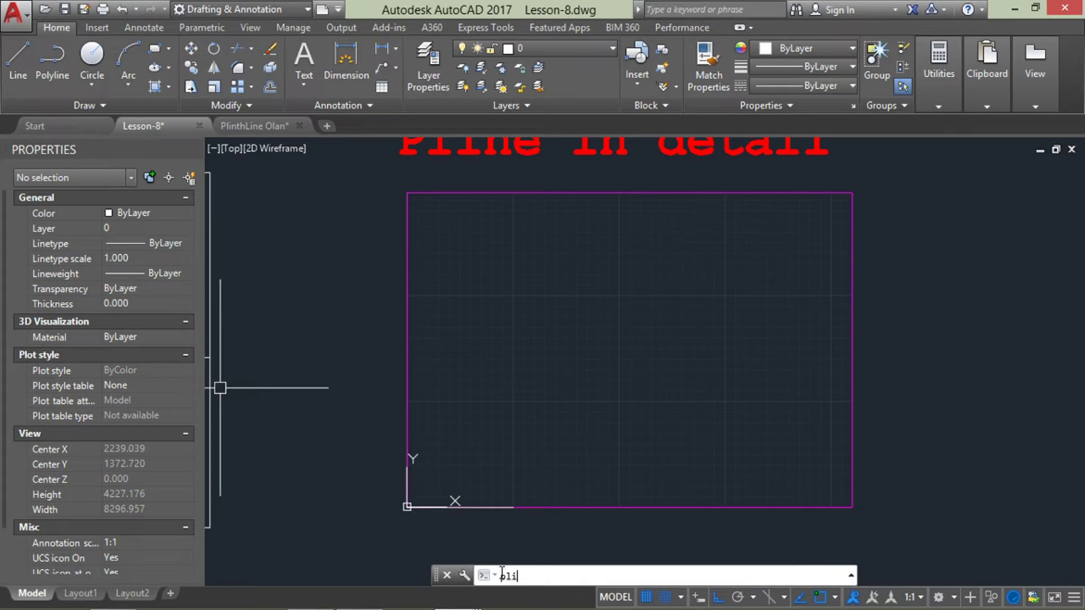
pyautogui.press('Return')
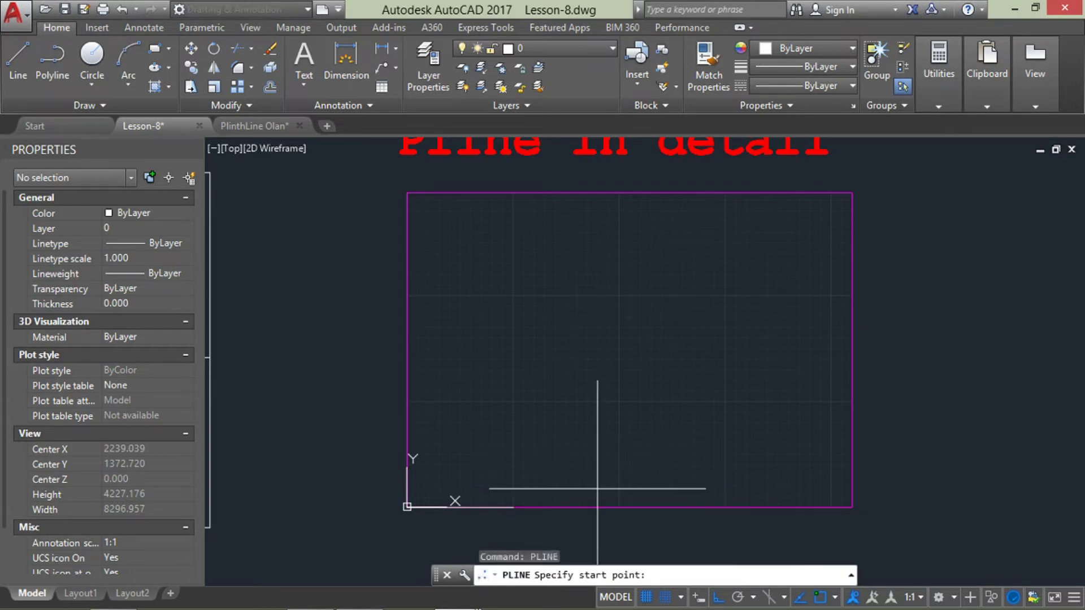
pyautogui.scroll(10, 536, 417)
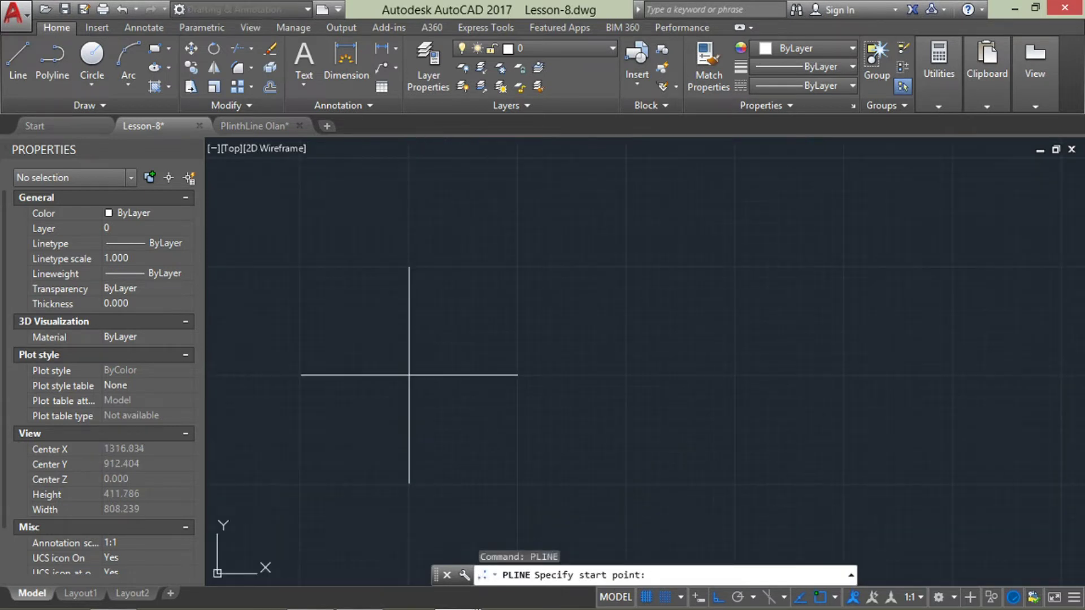
pyautogui.click(409, 375)
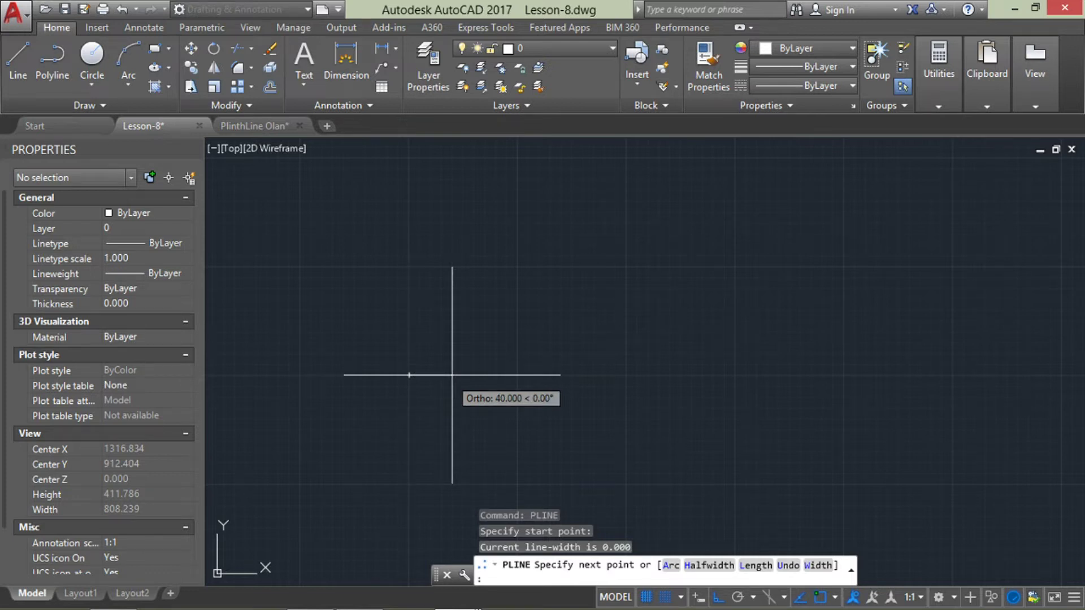
pyautogui.click(517, 374)
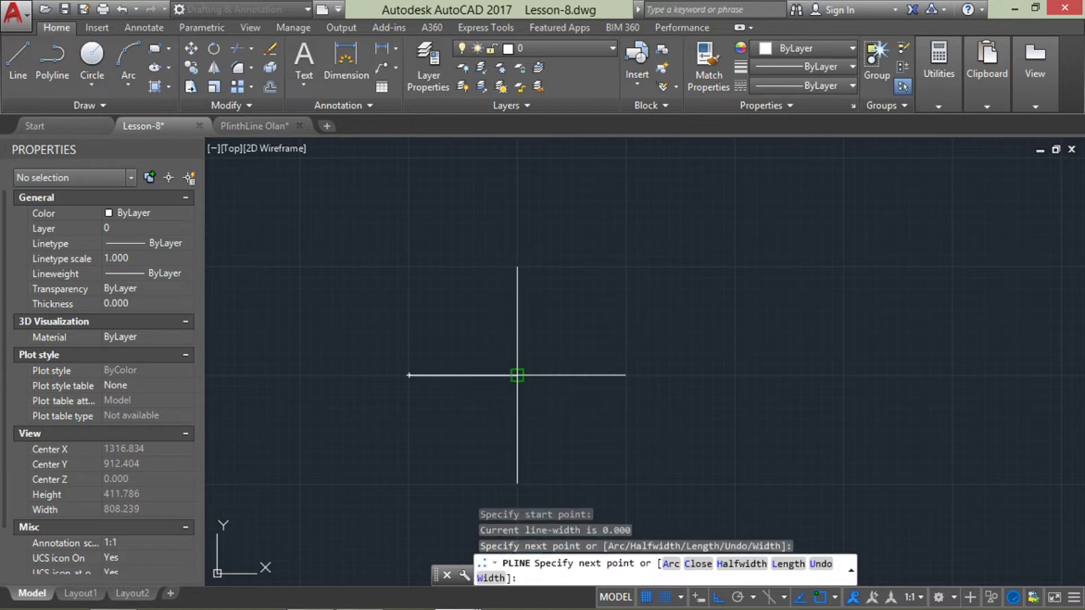
pyautogui.click(626, 375)
pyautogui.click(626, 267)
pyautogui.click(518, 267)
pyautogui.click(517, 157)
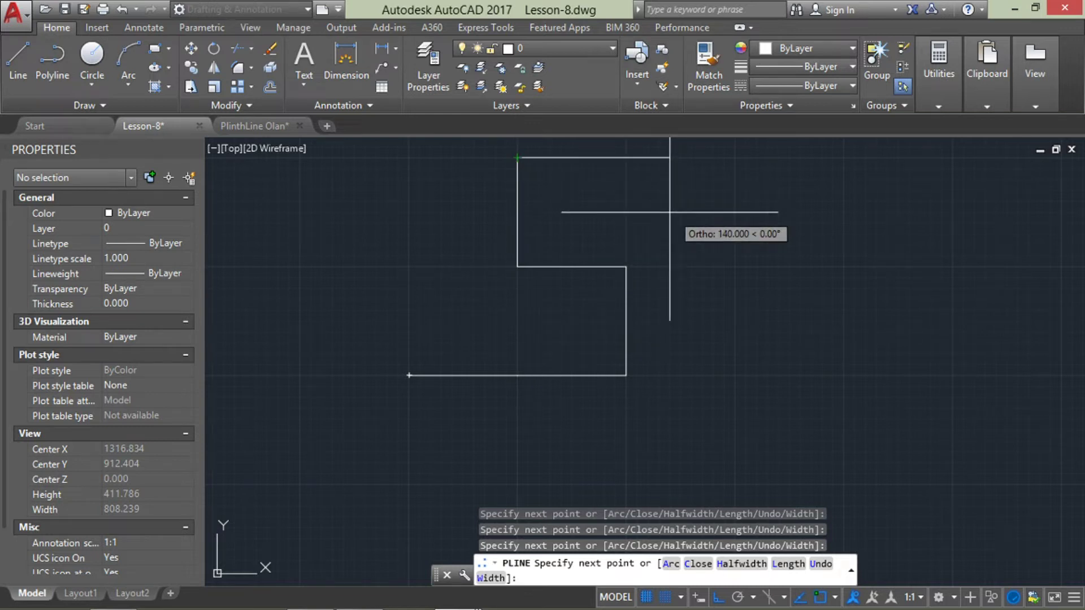
# Step: Undo the later segments, leaving one horizontal and one vertical polyline segment
pyautogui.write('u')
pyautogui.press('Return')
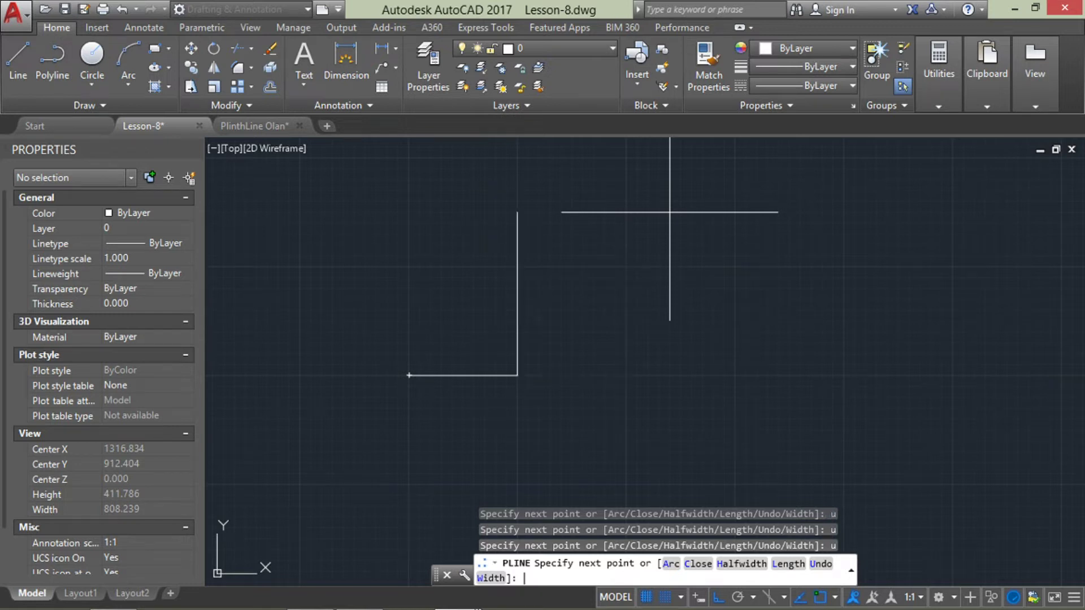
pyautogui.press('Return')
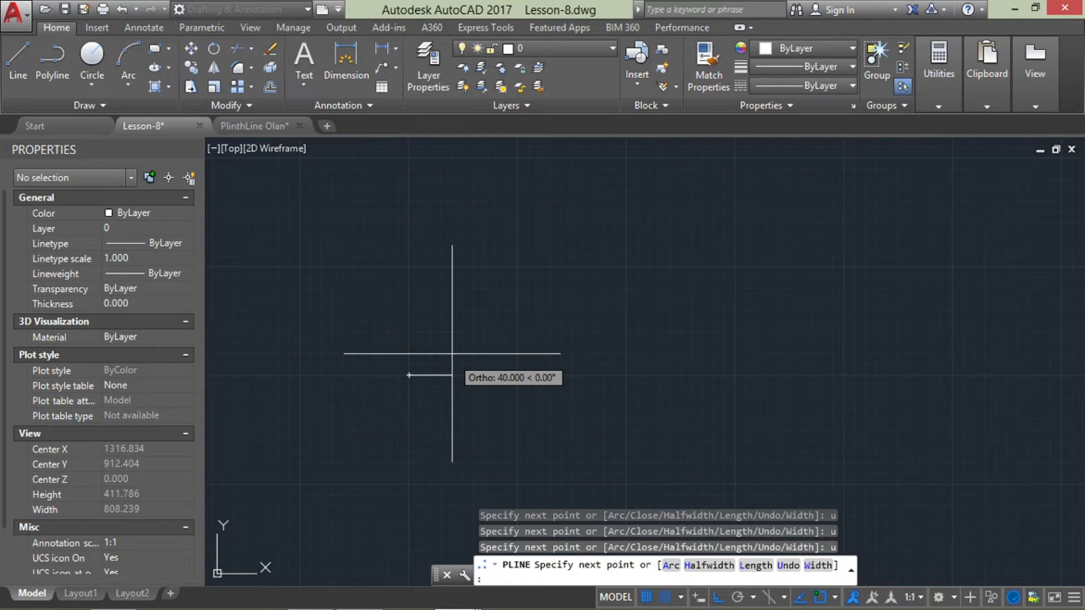
# Step: Add a polyline arc with a 45° included angle and pick its end point
pyautogui.write('a')
pyautogui.press('Return')
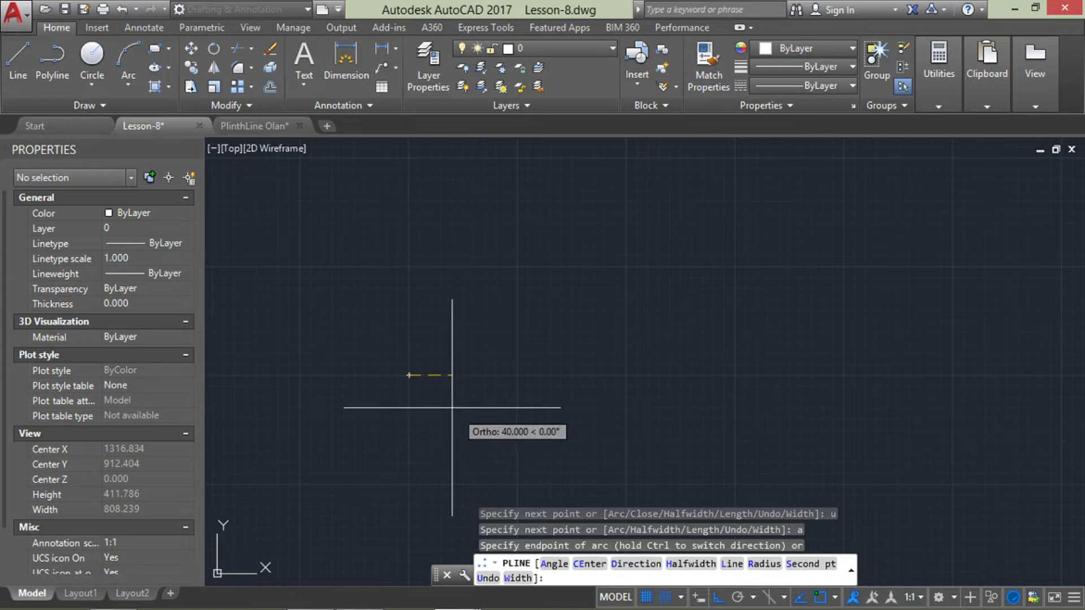
pyautogui.write('a')
pyautogui.press('Return')
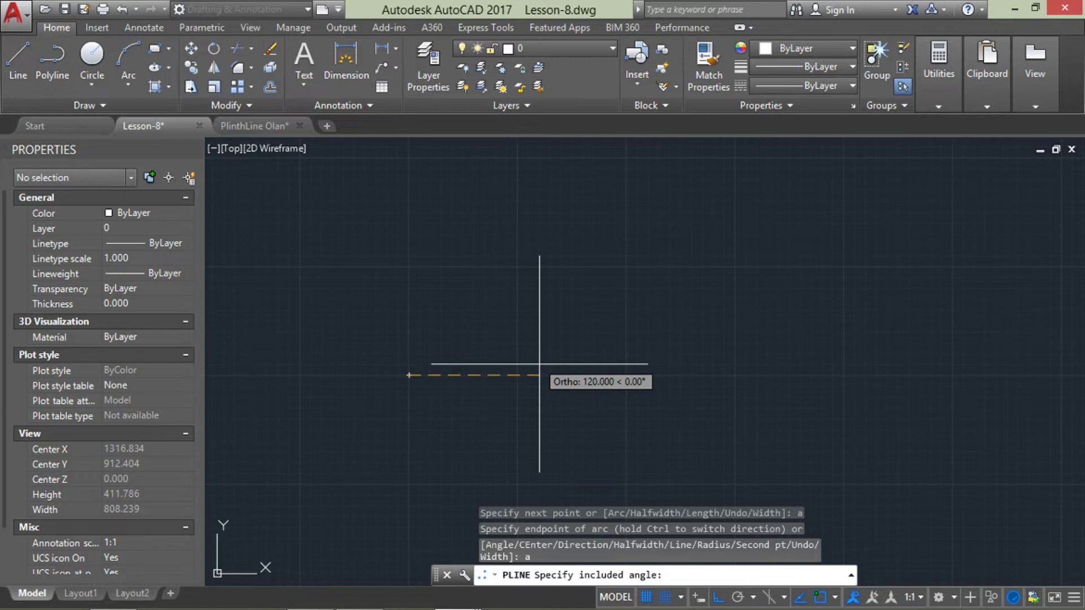
pyautogui.scroll(-10, 316, 374)
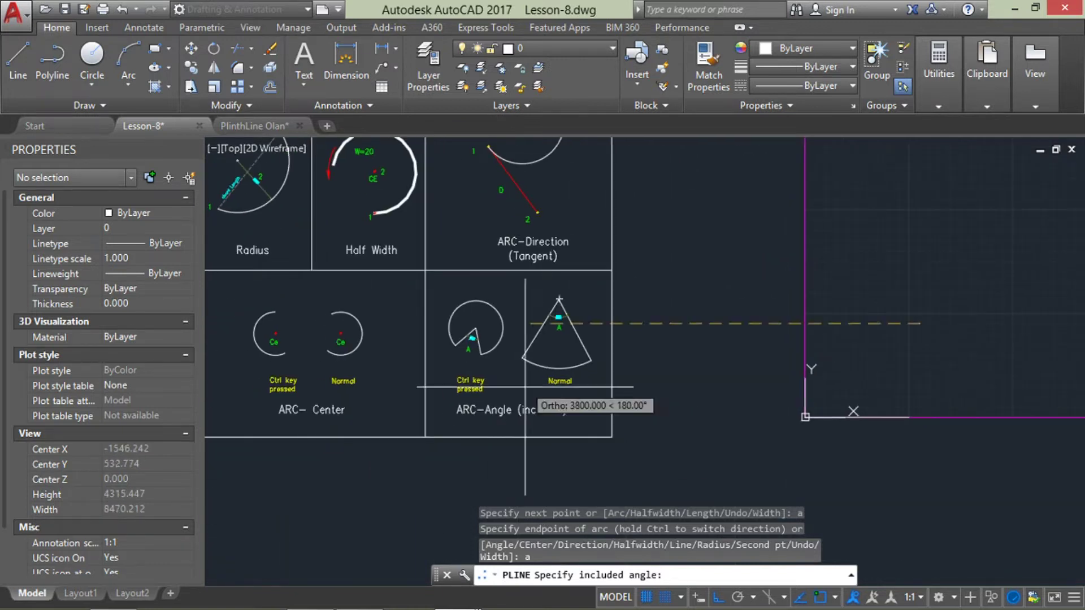
pyautogui.scroll(4, 526, 387)
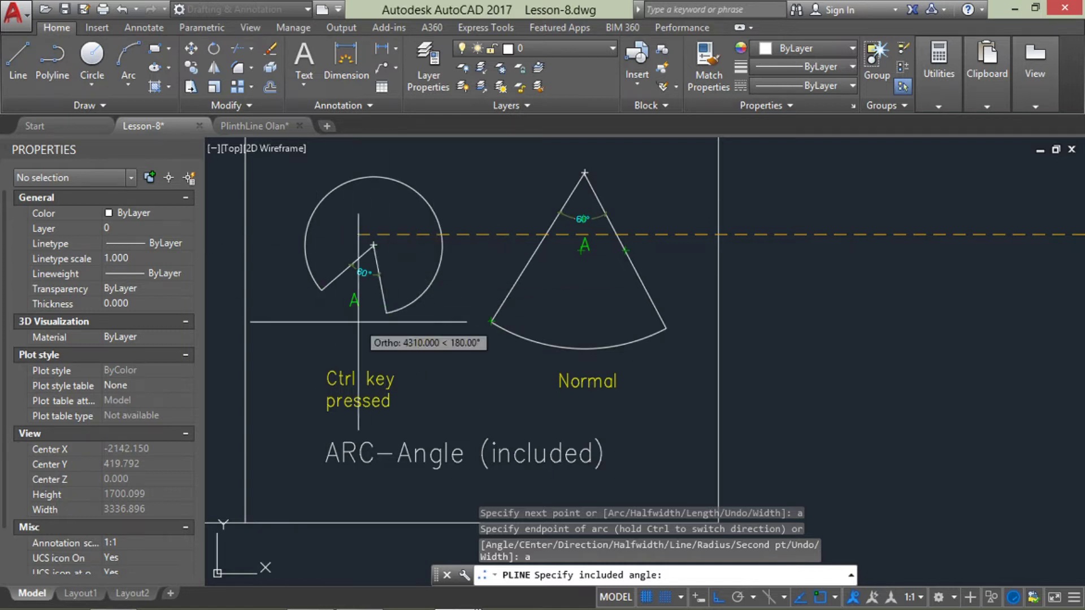
pyautogui.scroll(-8, 430, 335)
pyautogui.scroll(-3, 650, 348)
pyautogui.scroll(5, 648, 316)
pyautogui.scroll(1, 647, 313)
pyautogui.scroll(2, 651, 317)
pyautogui.scroll(-5, 651, 317)
pyautogui.scroll(9, 581, 327)
pyautogui.scroll(-4, 627, 316)
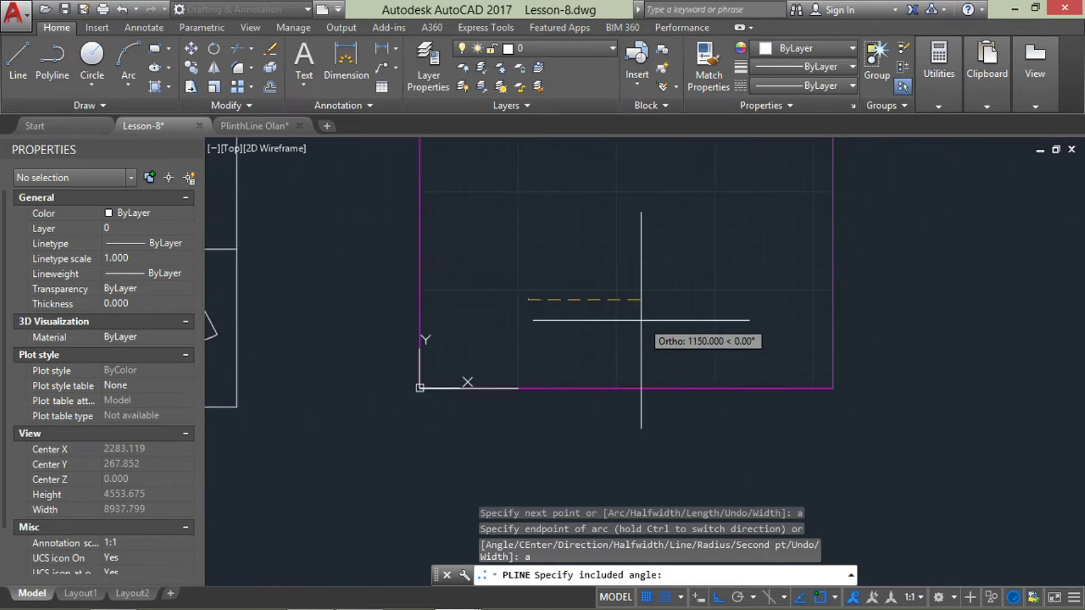
pyautogui.write('45')
pyautogui.press('Return')
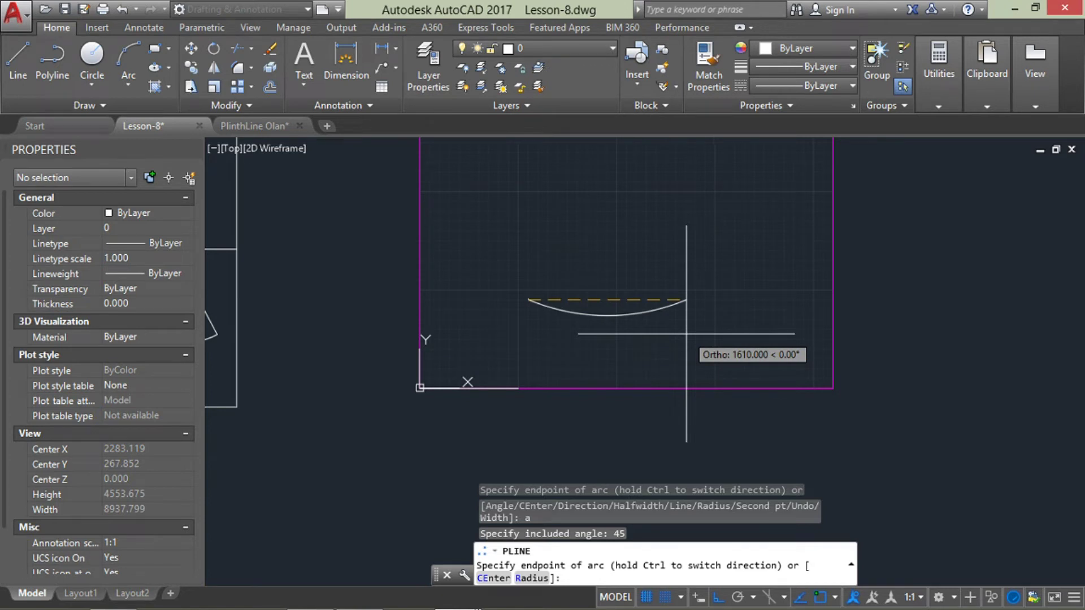
pyautogui.click(714, 317)
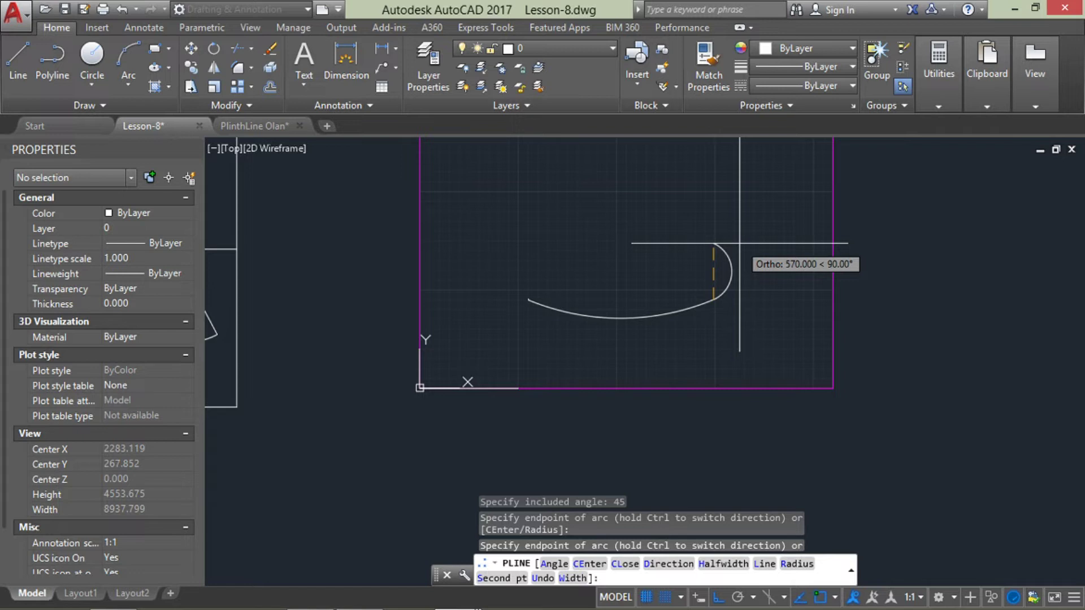
# Step: Return to line mode, add a vertical segment upward, and end the polyline
pyautogui.write('l')
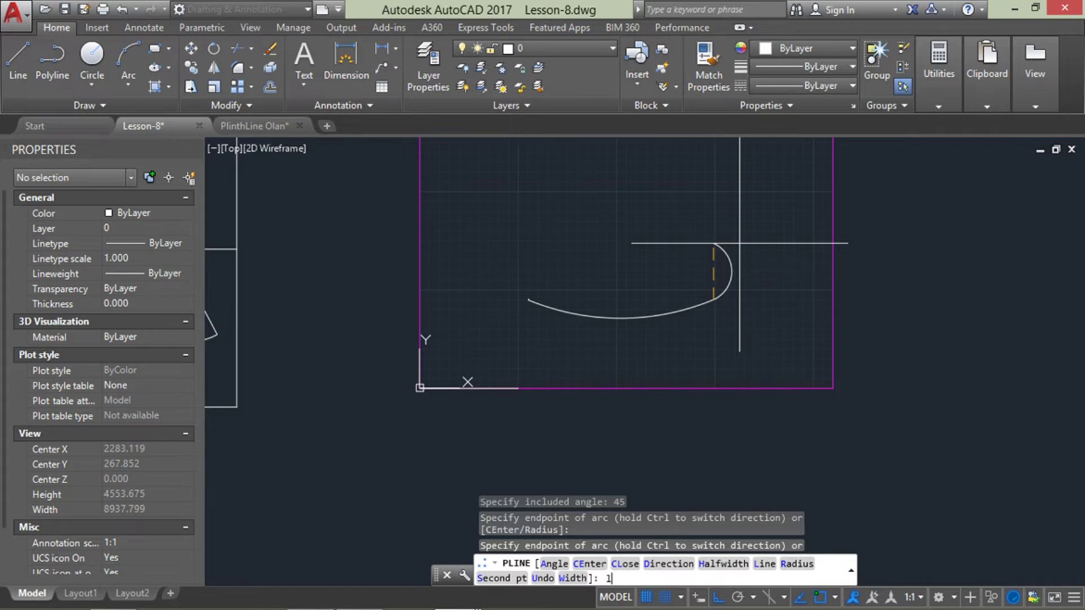
pyautogui.press('Return')
pyautogui.click(738, 197)
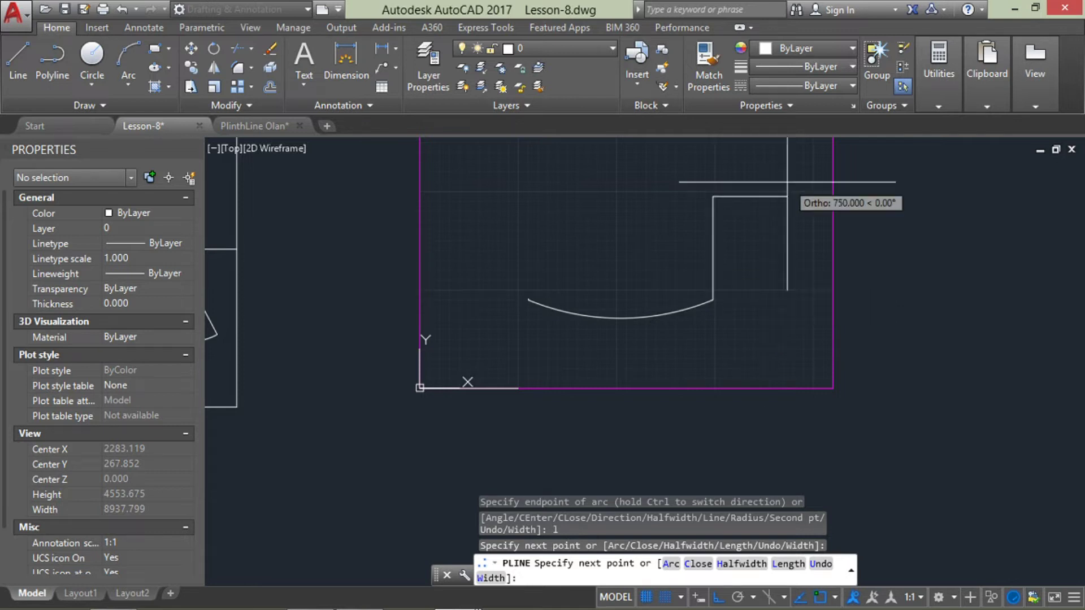
pyautogui.press('Return')
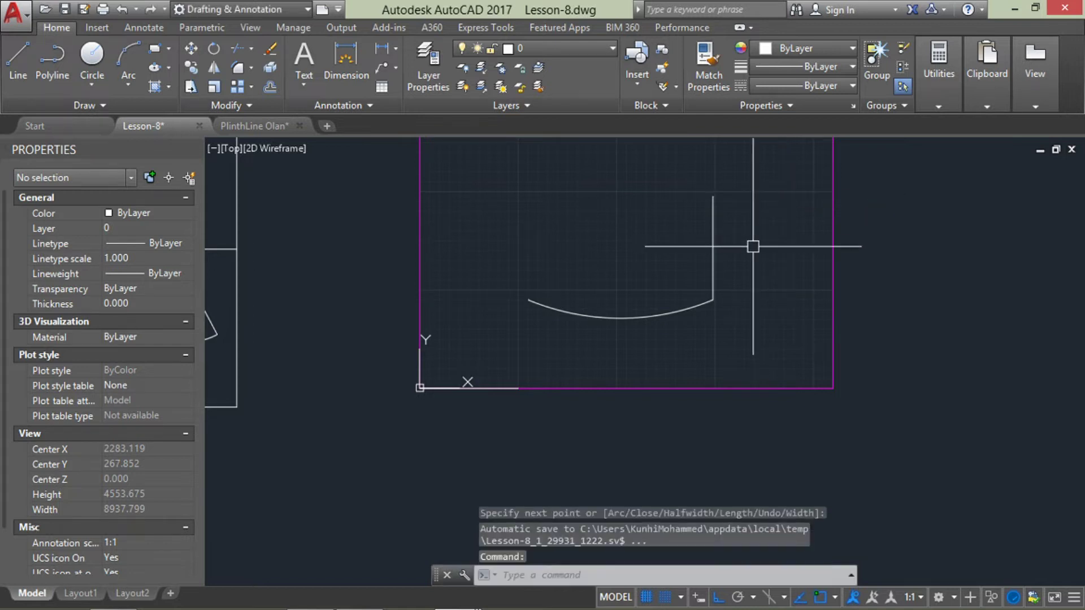
# Step: Review the arc reference diagrams, then put the new polyline into arc mode
pyautogui.scroll(3, 497, 395)
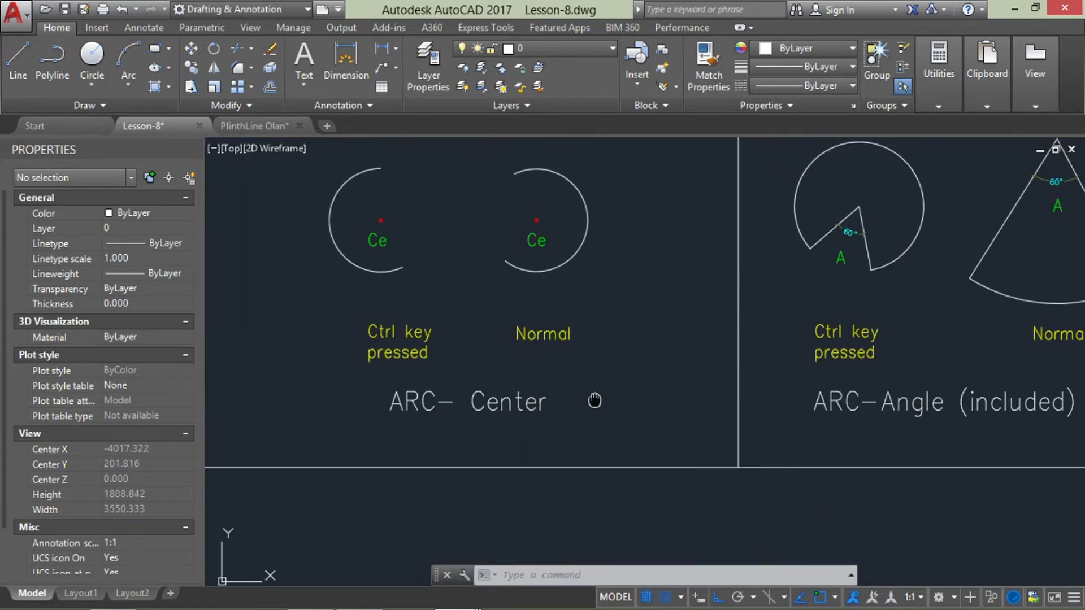
pyautogui.moveTo(571, 344); pyautogui.dragTo(605, 414, button='middle')
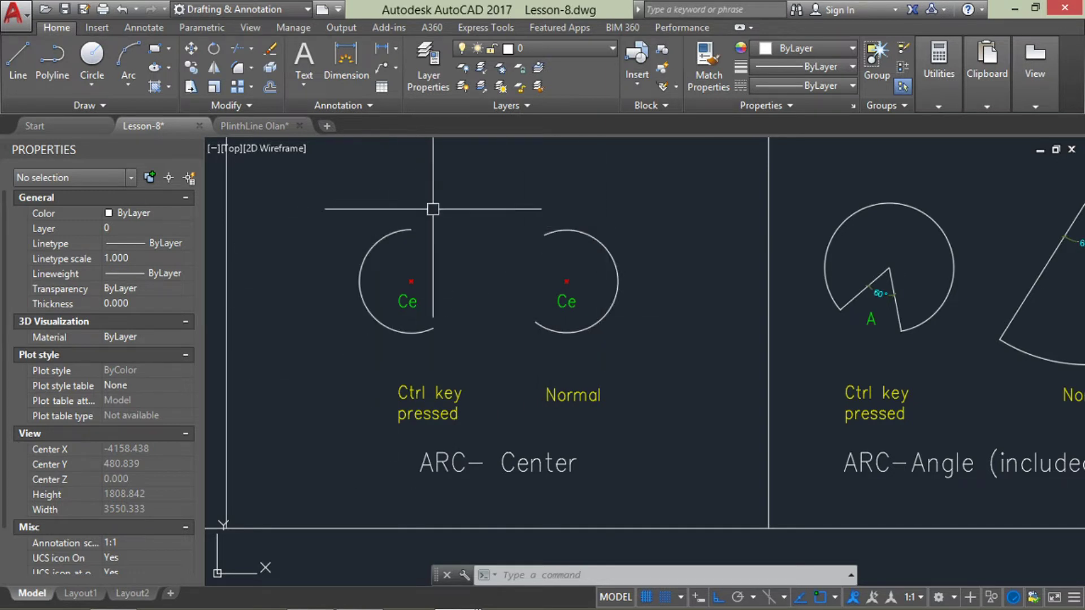
pyautogui.scroll(-5, 465, 283)
pyautogui.moveTo(1074, 418); pyautogui.dragTo(684, 341, button='middle')
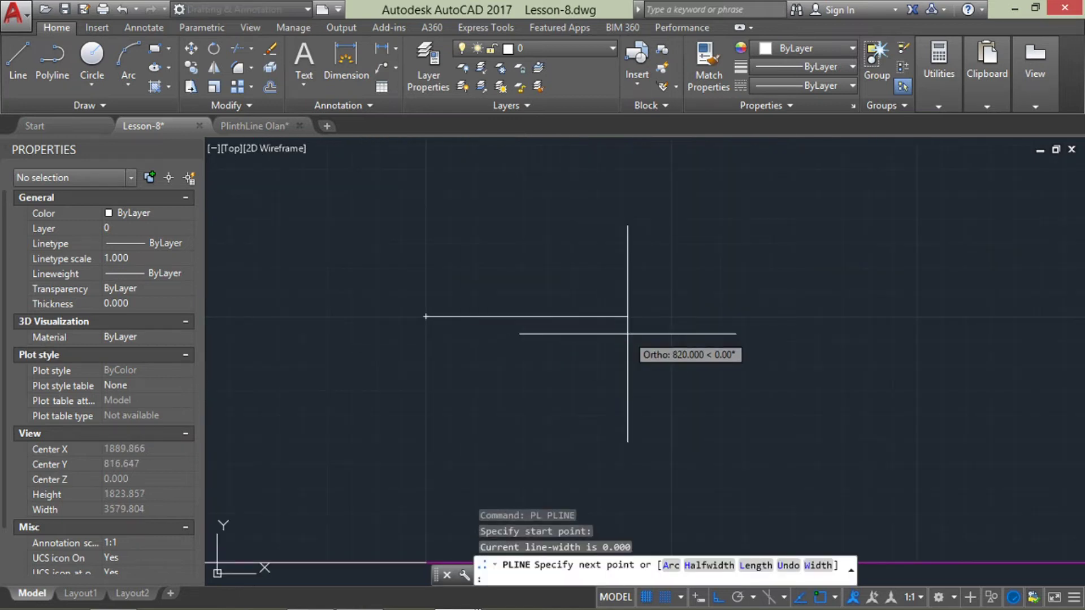
pyautogui.write('a')
pyautogui.press('Return')
pyautogui.scroll(-3, 627, 333)
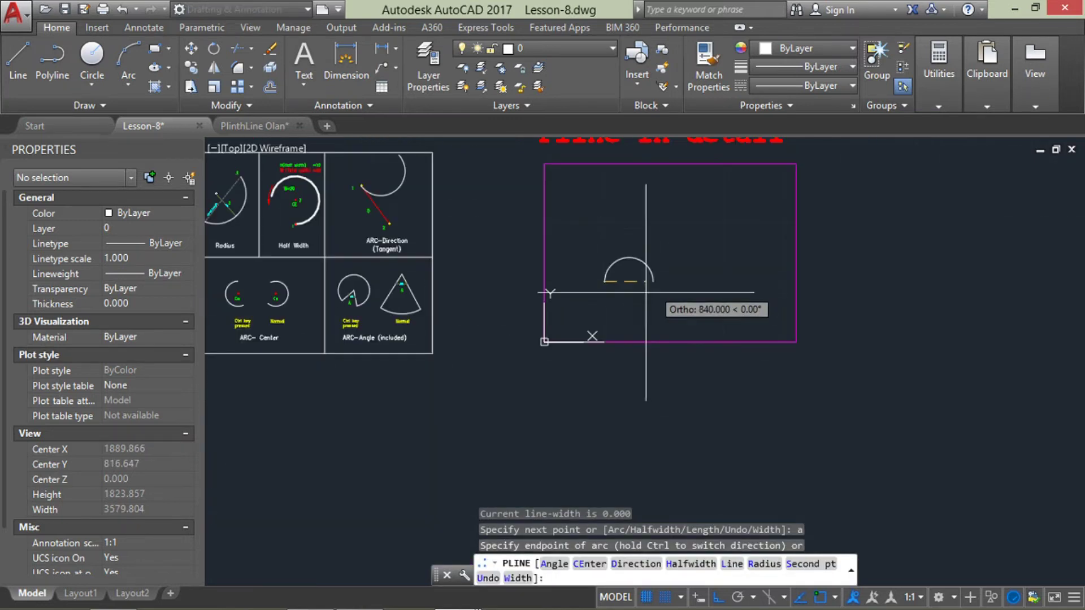
pyautogui.scroll(2, 253, 315)
pyautogui.scroll(2, 253, 314)
pyautogui.scroll(-3, 253, 314)
pyautogui.scroll(2, 532, 321)
pyautogui.scroll(2, 533, 321)
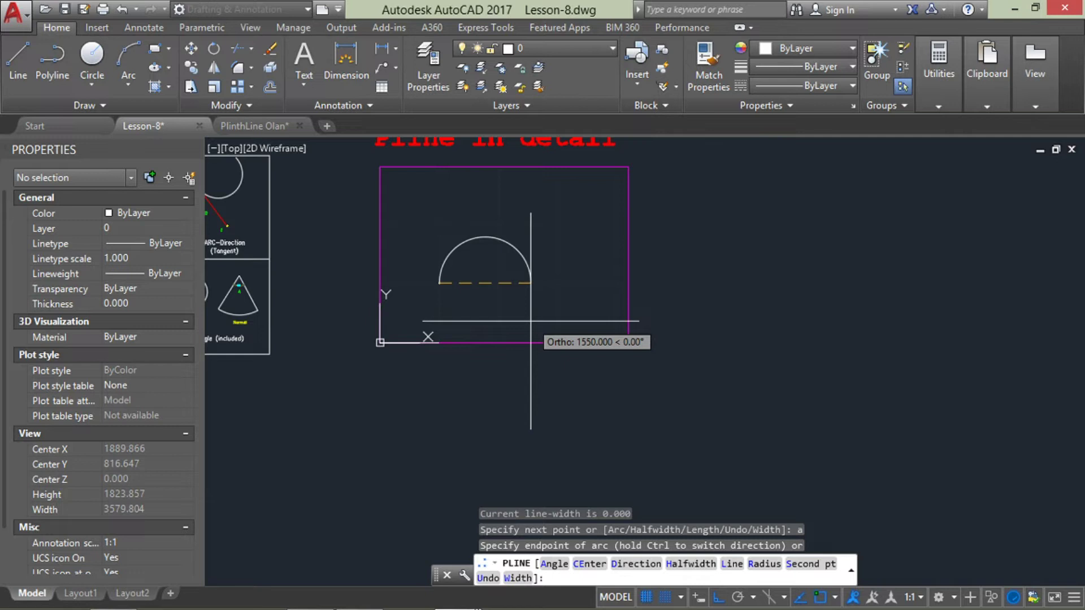
# Step: Draw a large arc by its centre point, with Ortho off, and pick its end point
pyautogui.write('ce')
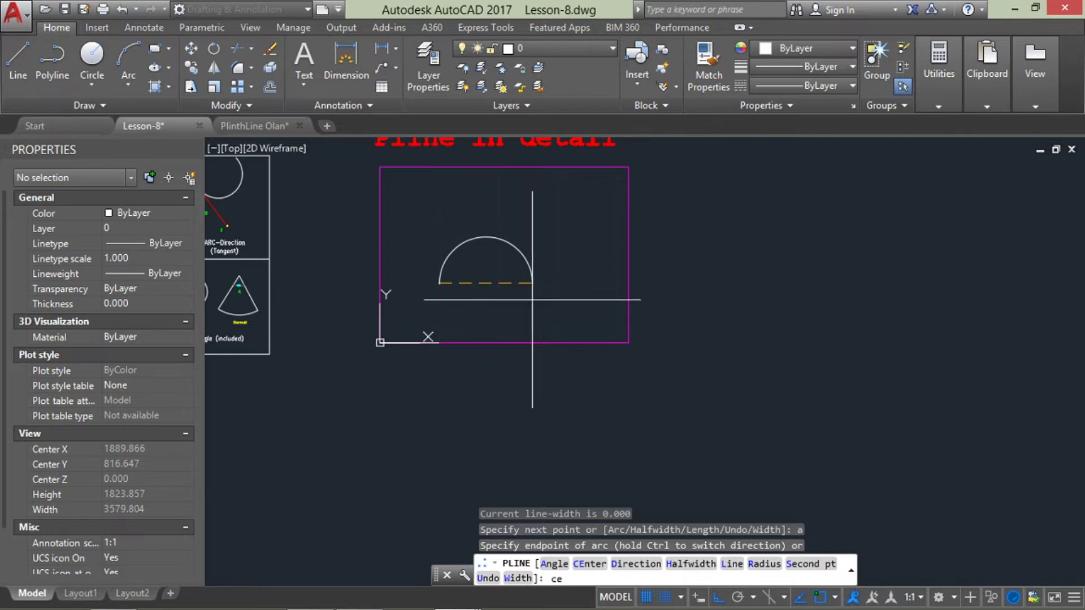
pyautogui.press('Return')
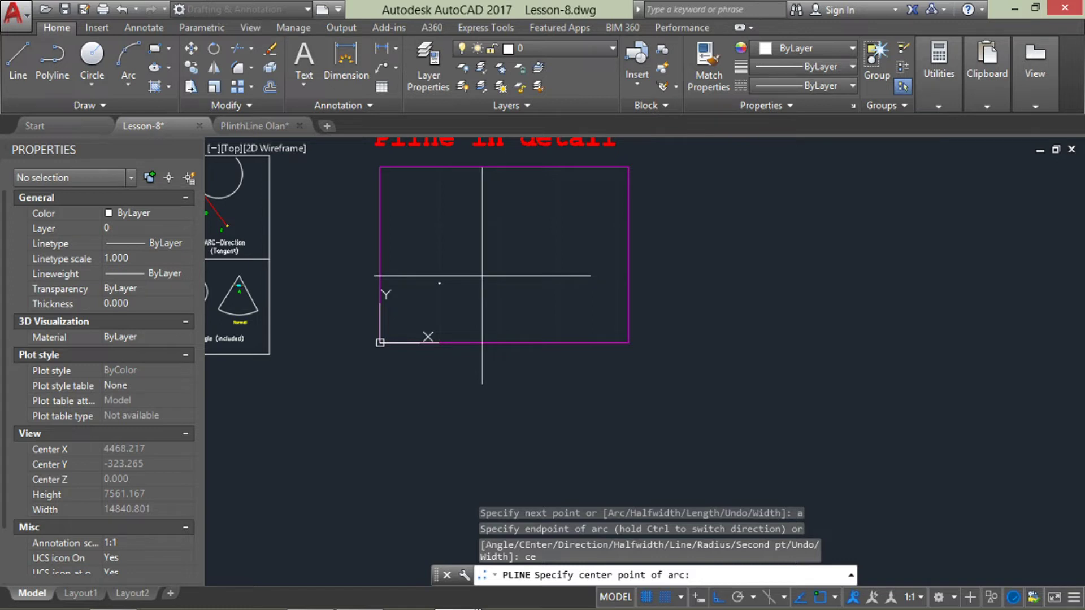
pyautogui.scroll(4, 444, 237)
pyautogui.click(535, 223)
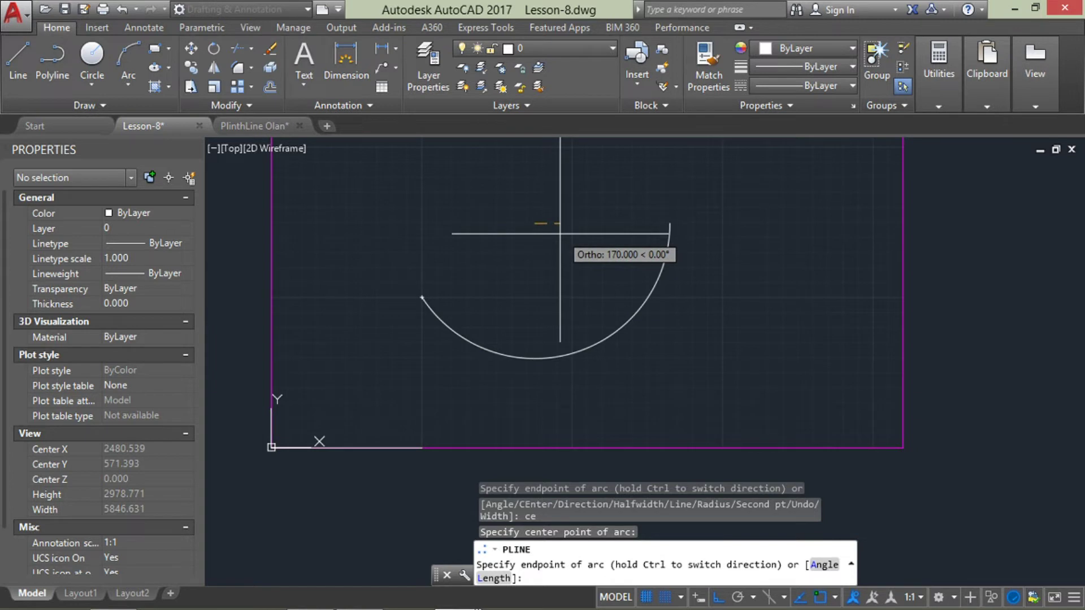
pyautogui.press('F8')
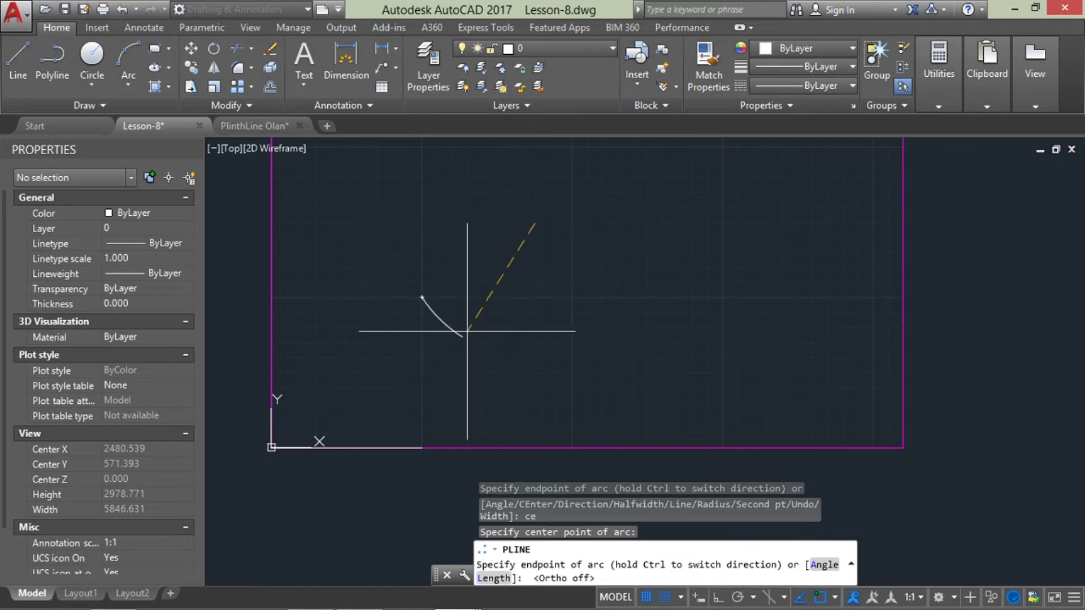
pyautogui.moveTo(588, 195); pyautogui.dragTo(595, 274, button='middle')
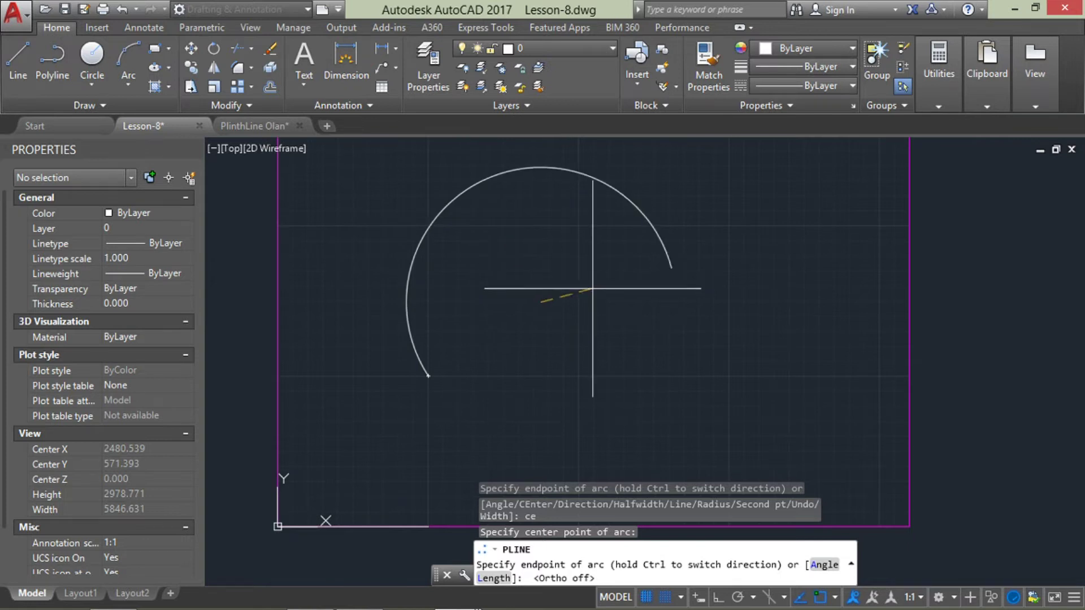
pyautogui.click(575, 249)
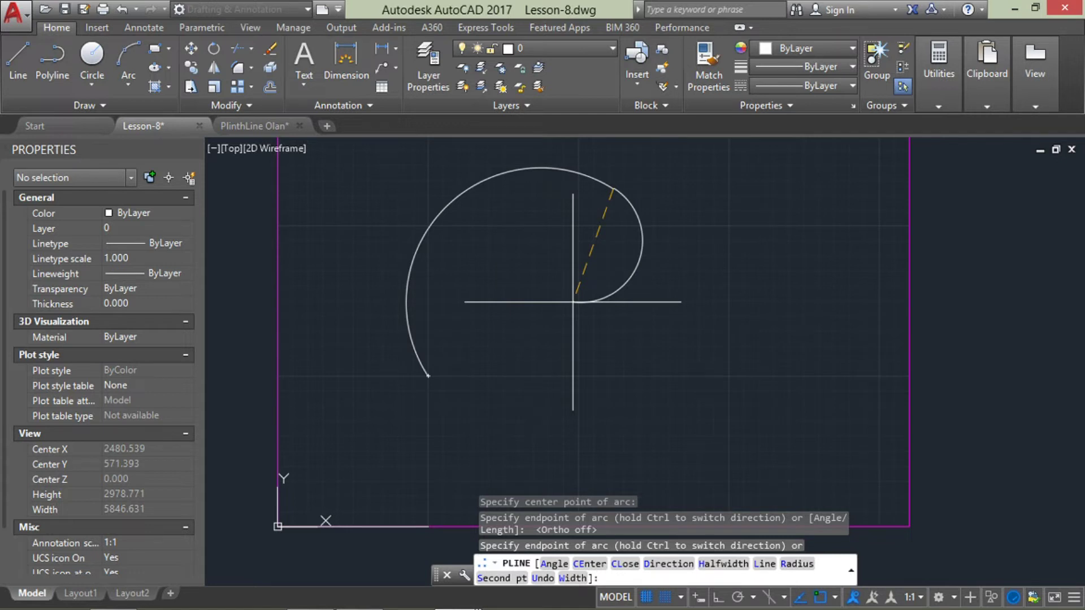
# Step: Undo the large arc so the polyline awaits the next straight point
pyautogui.write('u')
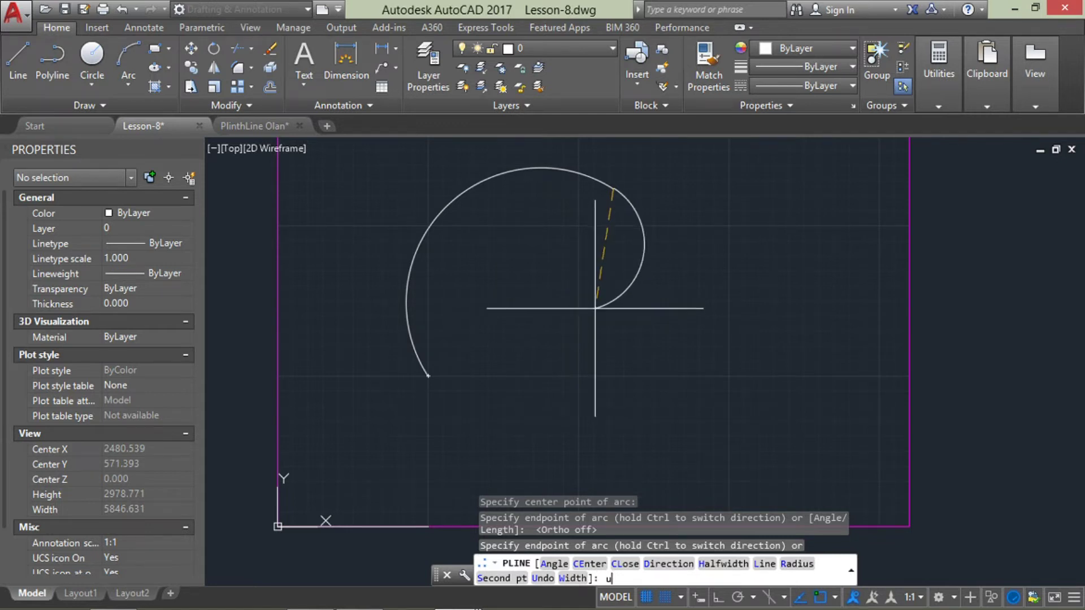
pyautogui.press('Return')
pyautogui.scroll(-6, 508, 376)
pyautogui.scroll(5, 606, 327)
pyautogui.scroll(3, 628, 319)
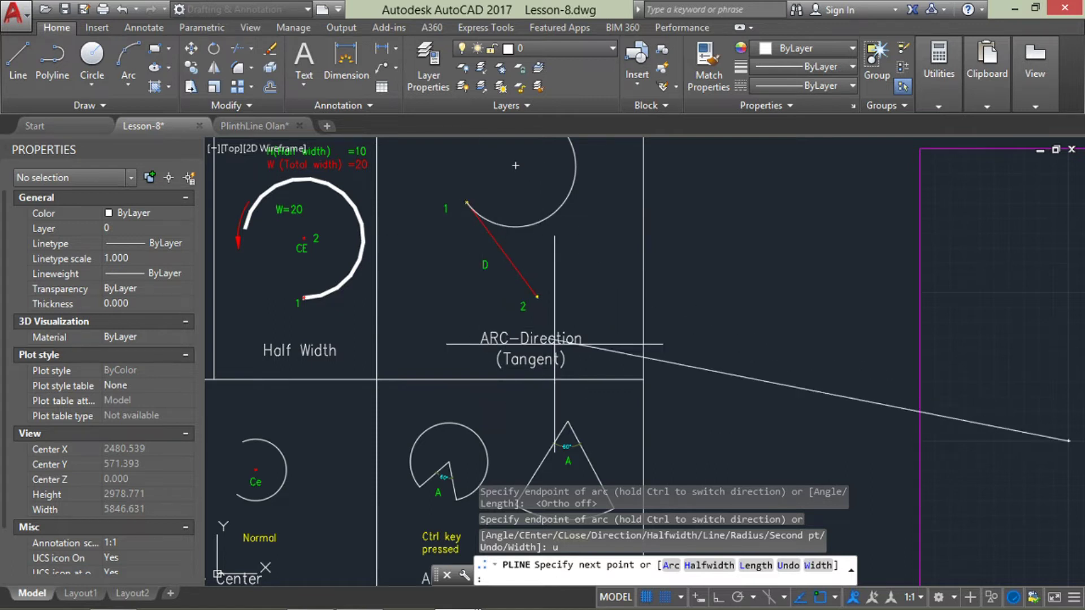
pyautogui.scroll(-5, 578, 352)
pyautogui.scroll(5, 633, 366)
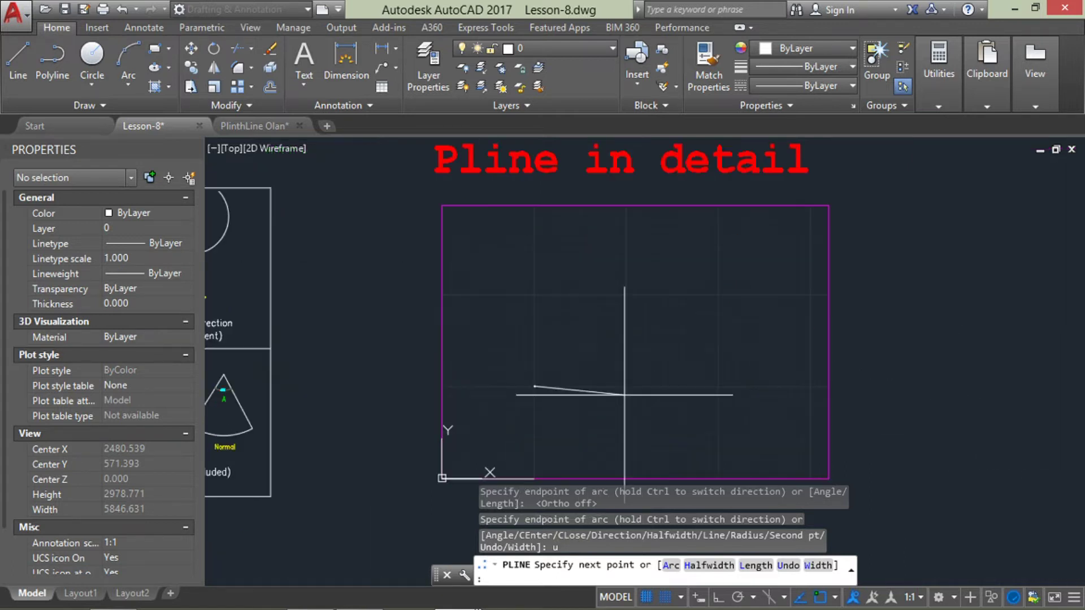
# Step: Cancel the unfinished polyline and draw a diagonal line inside the frame
pyautogui.press('Escape')
pyautogui.scroll(2, 633, 366)
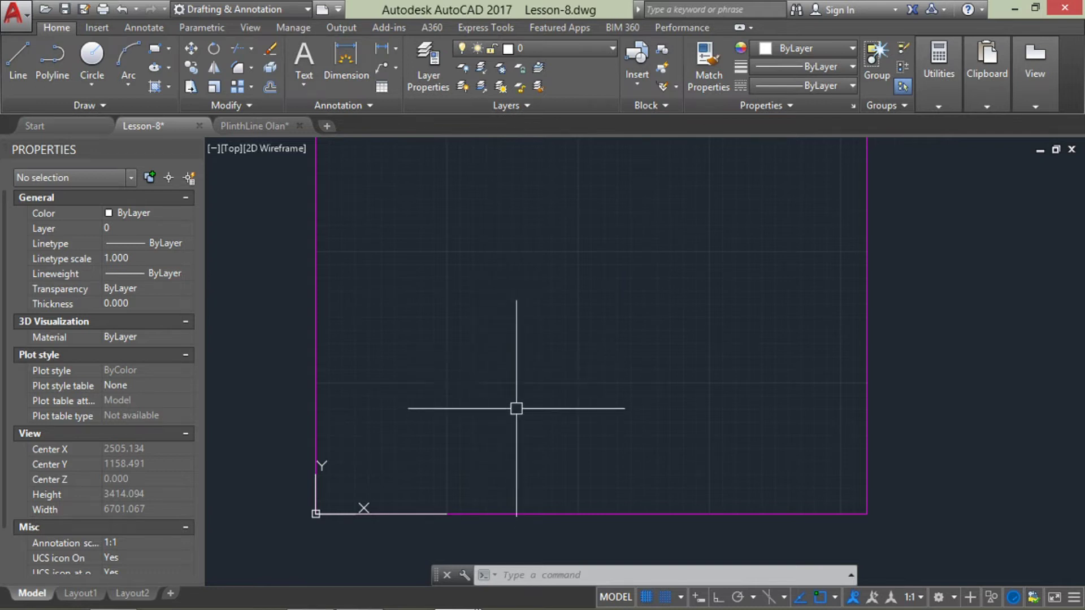
pyautogui.write('l')
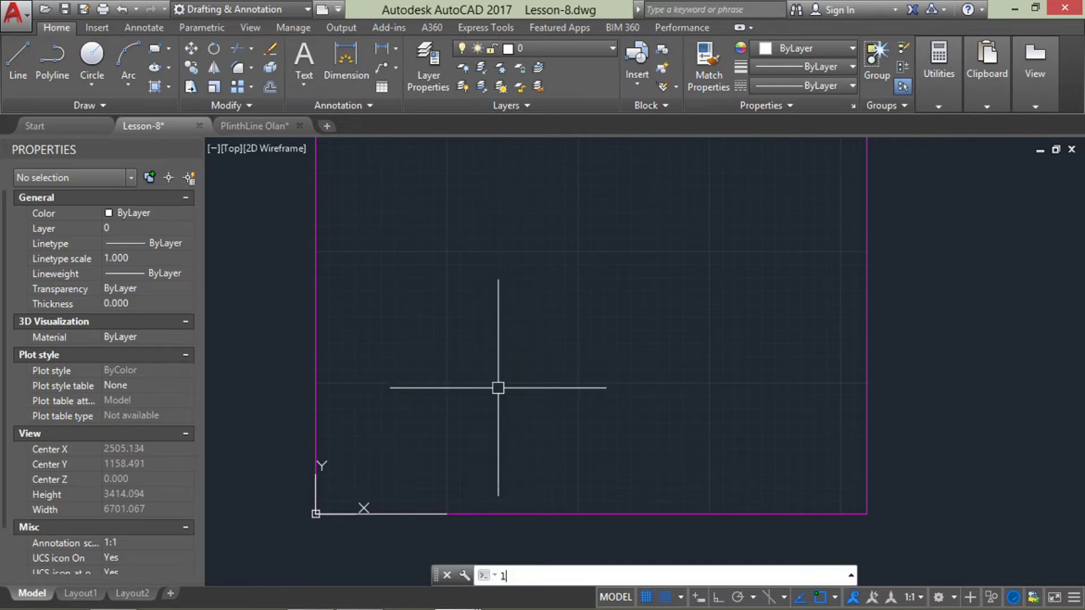
pyautogui.press('Return')
pyautogui.click(483, 354)
pyautogui.scroll(-2, 508, 375)
pyautogui.scroll(-3, 552, 395)
pyautogui.scroll(5, 565, 429)
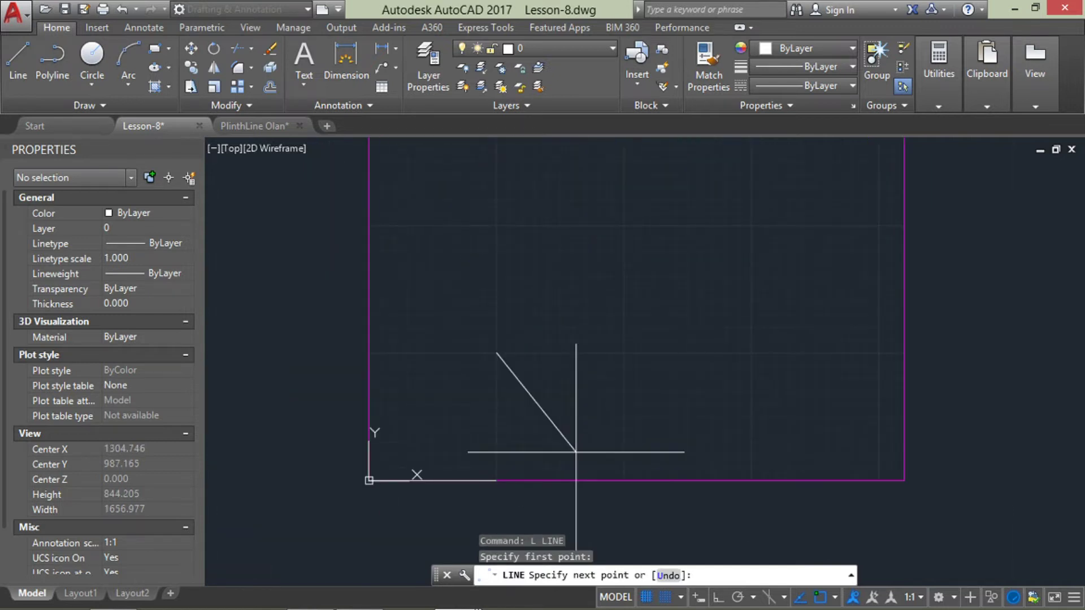
pyautogui.click(576, 452)
pyautogui.press('Return')
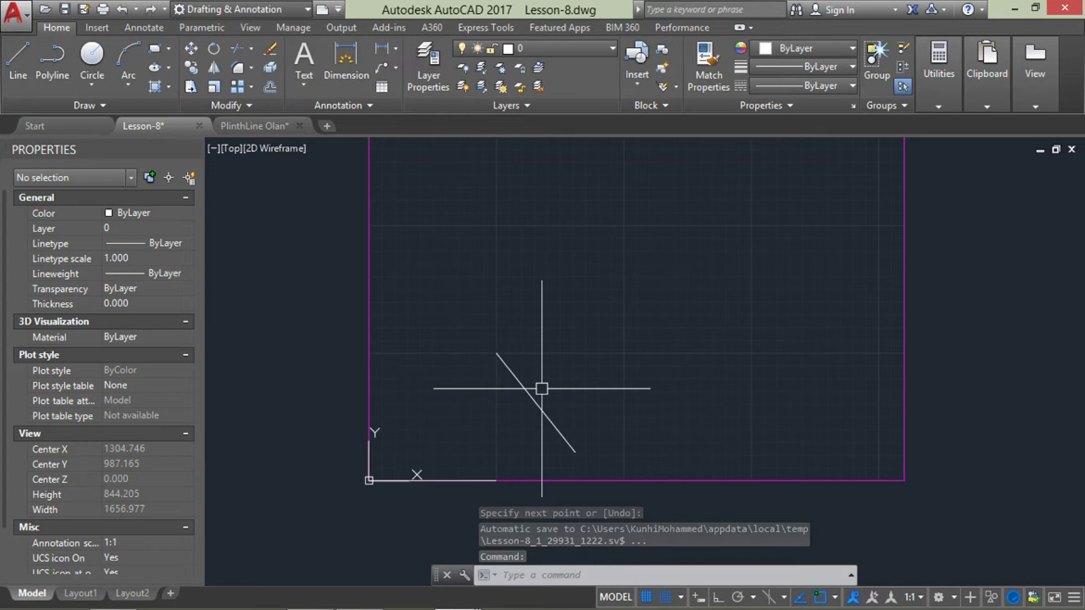
# Step: Start a polyline at the line's upper end with an arc tangent to the line
pyautogui.write('p1')
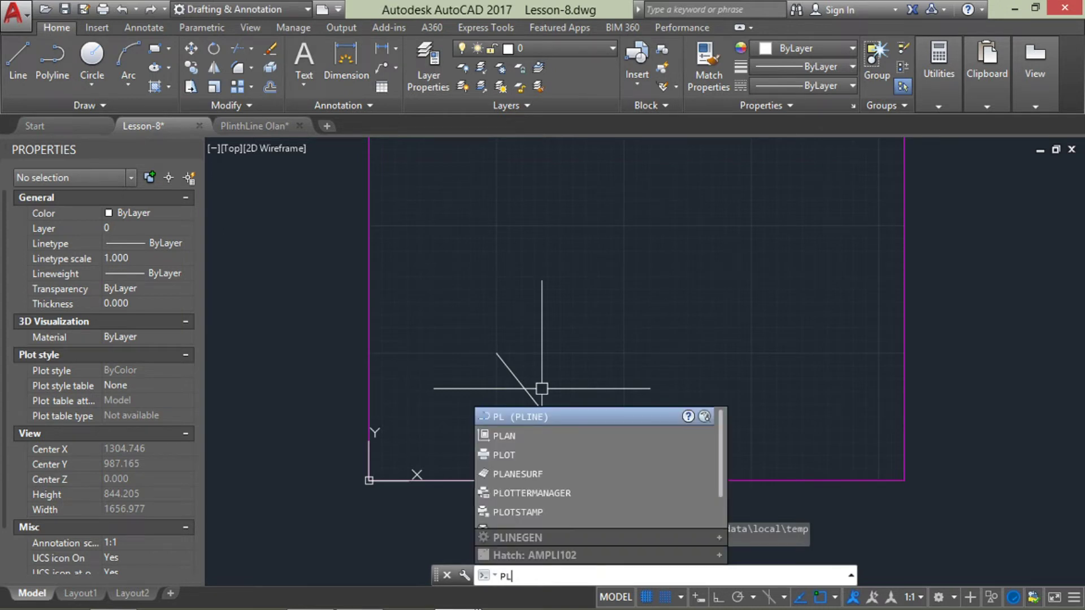
pyautogui.click(544, 417)
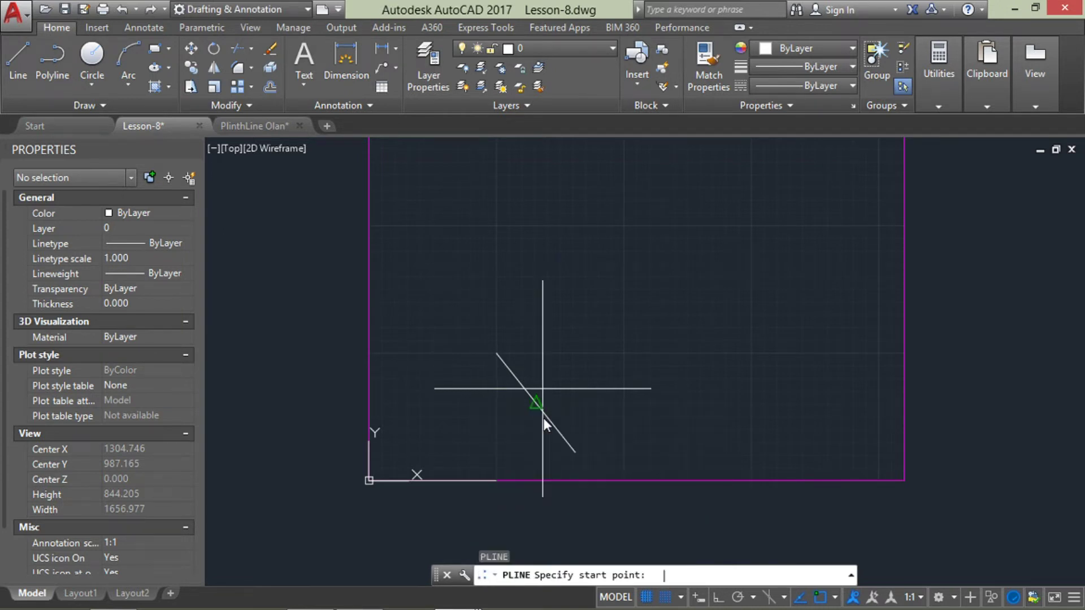
pyautogui.click(505, 357)
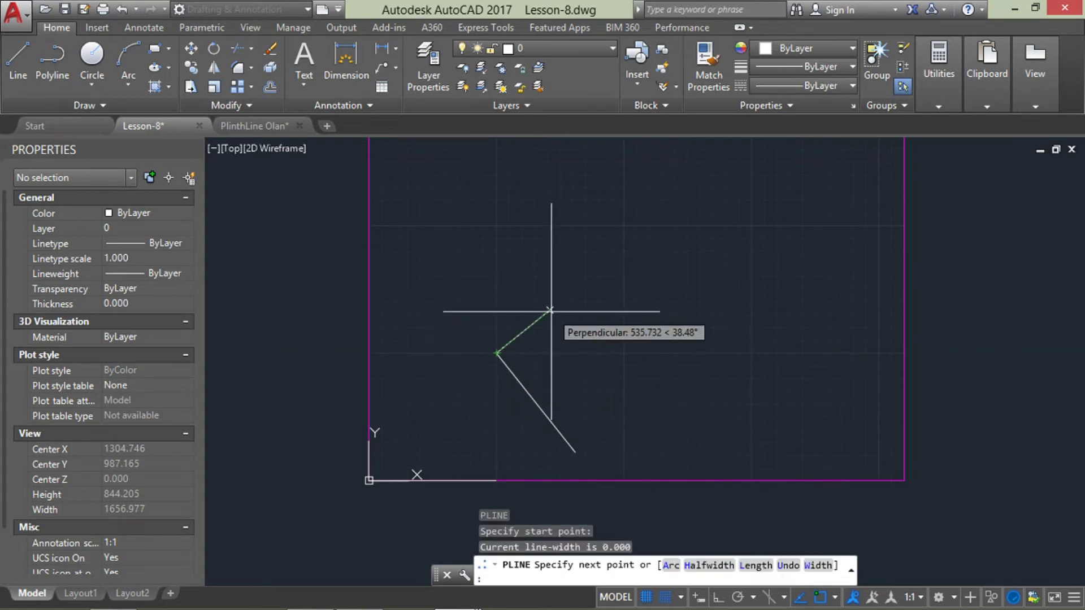
pyautogui.write('a')
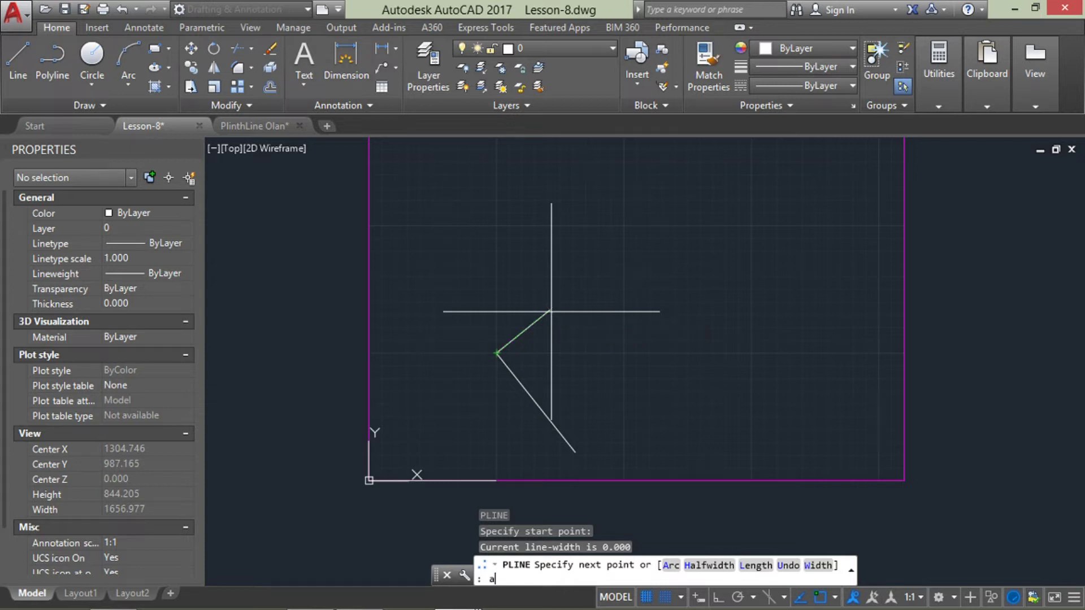
pyautogui.press('Return')
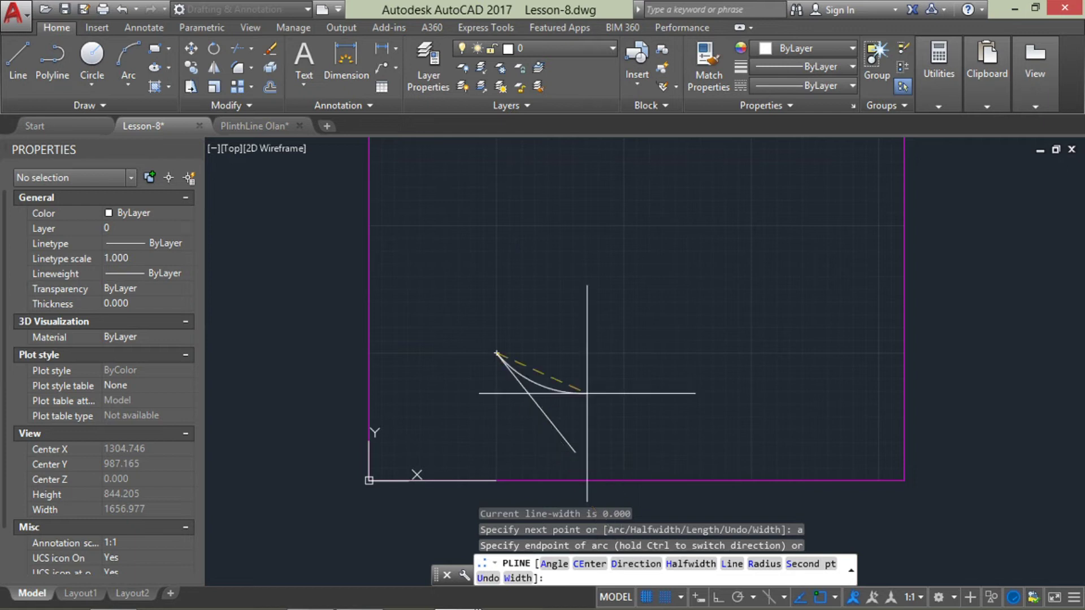
pyautogui.write('d')
pyautogui.press('Return')
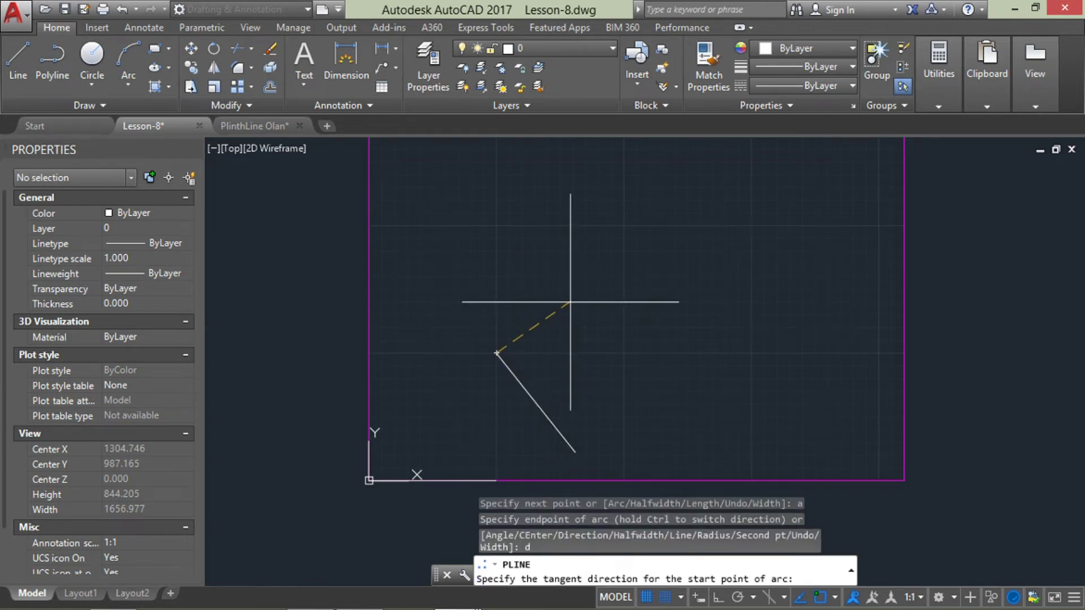
pyautogui.click(576, 452)
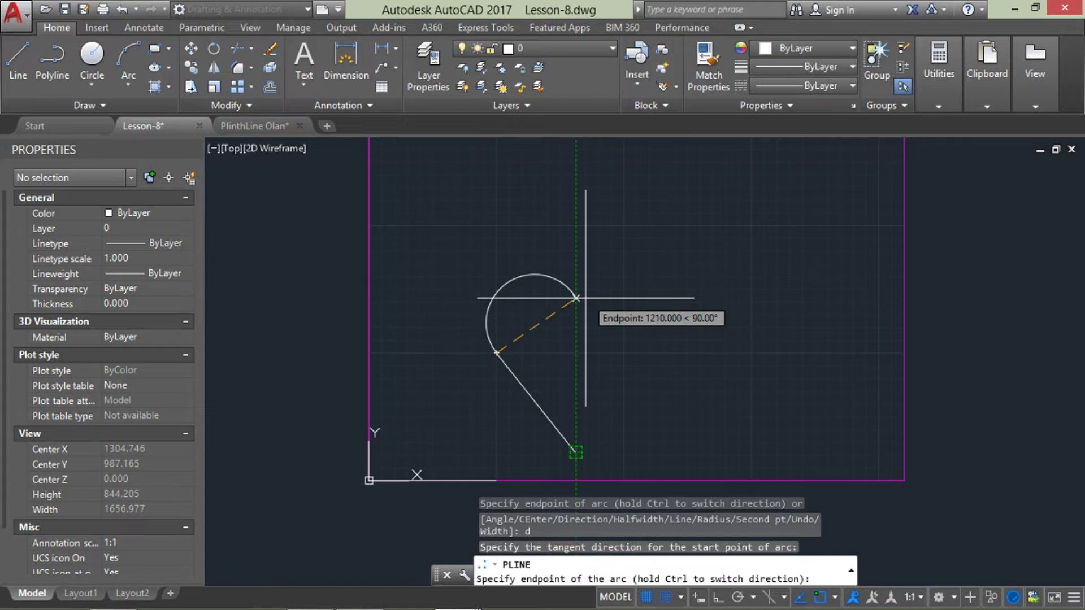
pyautogui.click(577, 308)
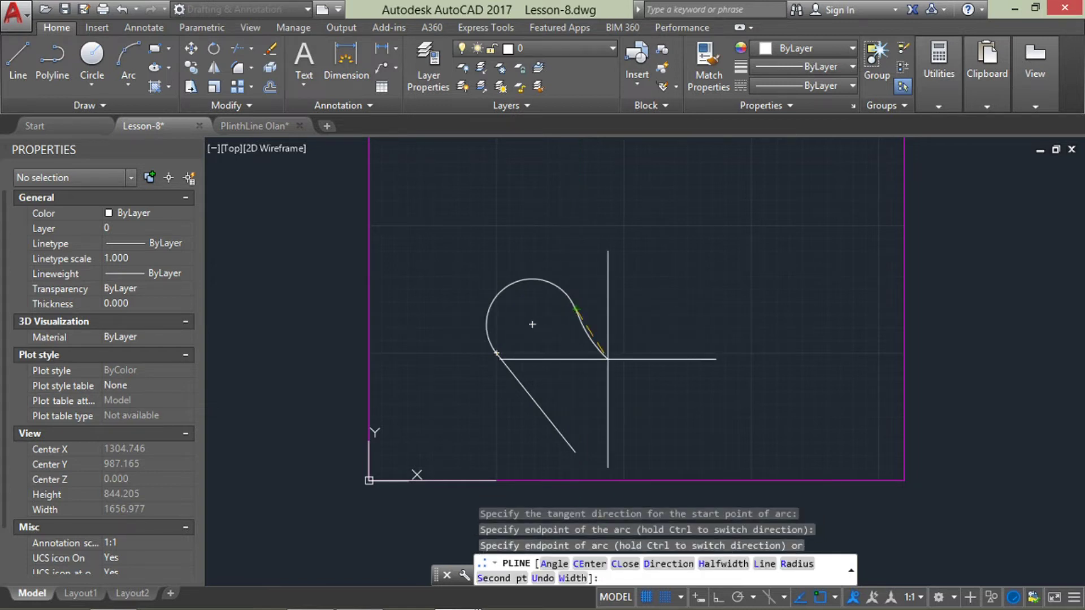
# Step: Pan and zoom to the Half Width example arc with its H=10 and W=20 notes
pyautogui.moveTo(361, 361)
pyautogui.mouseDown(button='middle')
pyautogui.moveTo(448, 339)
pyautogui.moveTo(526, 345)
pyautogui.mouseUp(button='middle')
pyautogui.scroll(2, 498, 326)
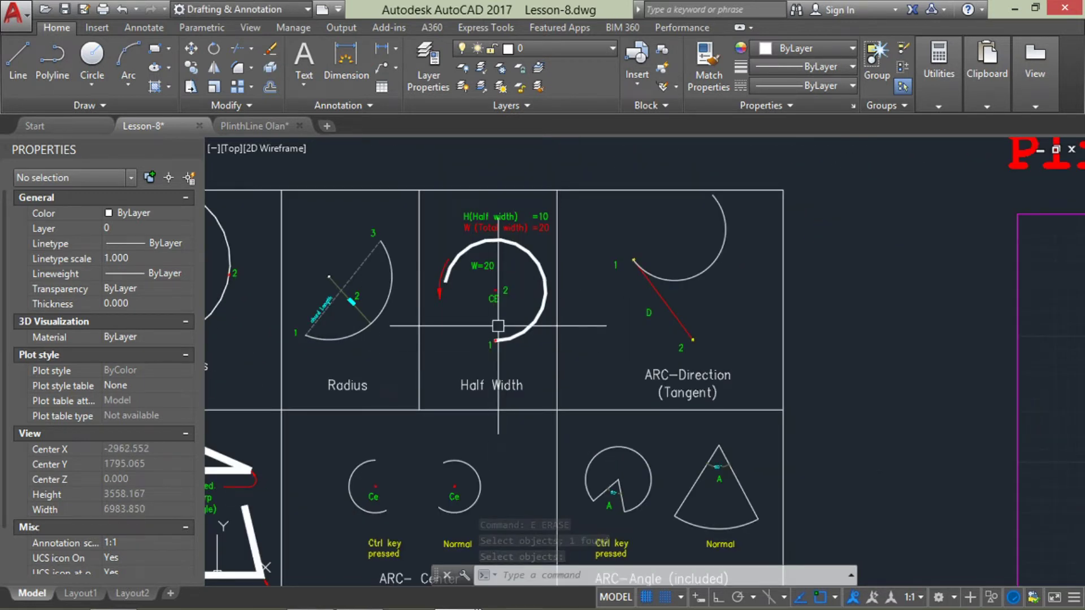
pyautogui.scroll(3, 498, 326)
pyautogui.scroll(-3, 497, 316)
pyautogui.scroll(2, 511, 349)
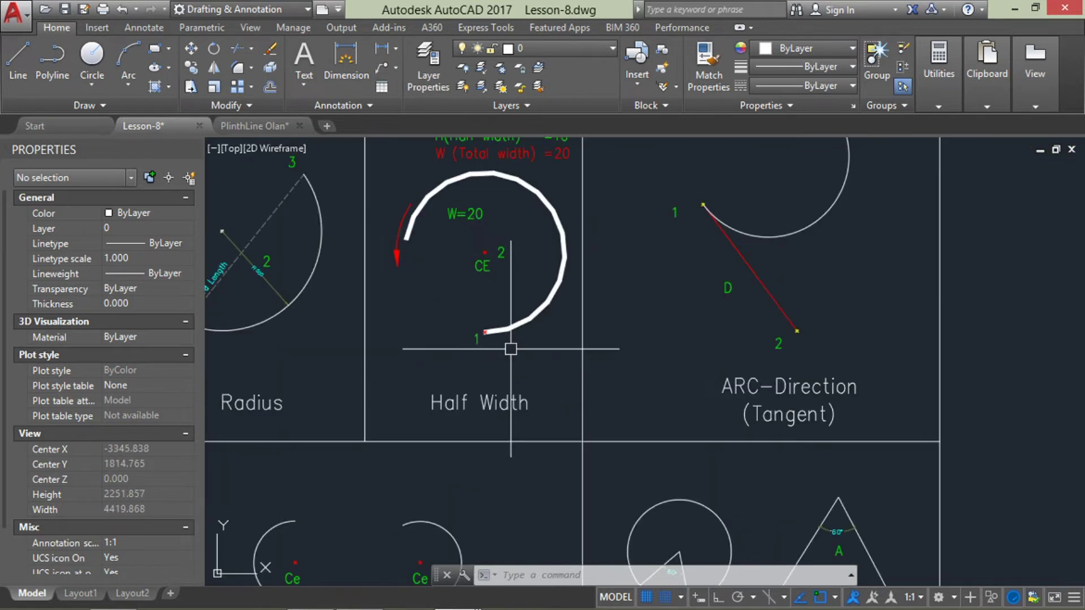
pyautogui.scroll(2, 511, 349)
pyautogui.scroll(4, 484, 341)
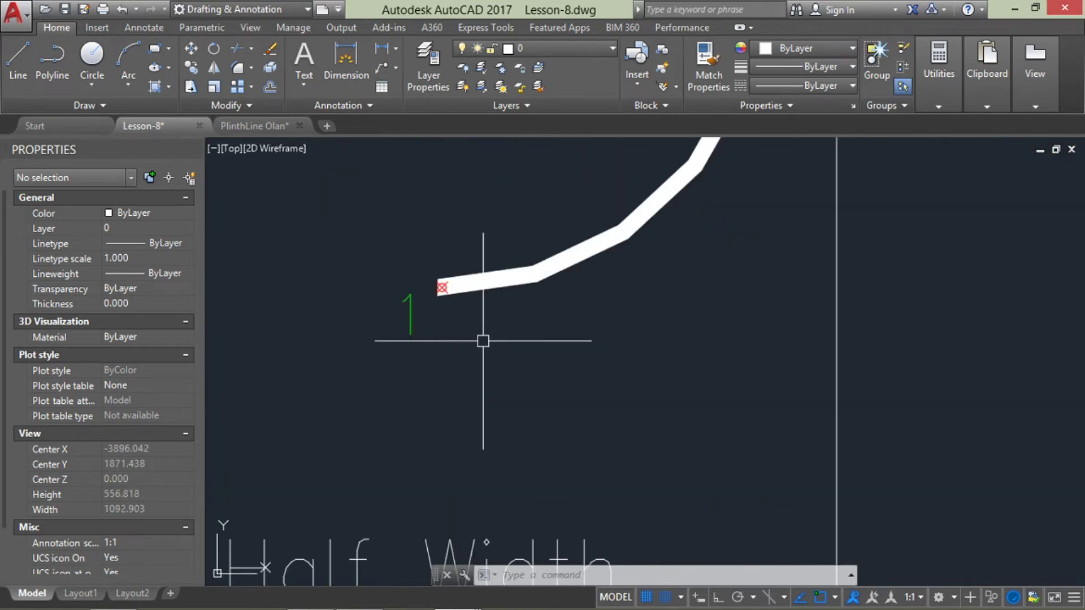
pyautogui.scroll(-4, 483, 339)
pyautogui.moveTo(482, 339); pyautogui.dragTo(487, 432, button='middle')
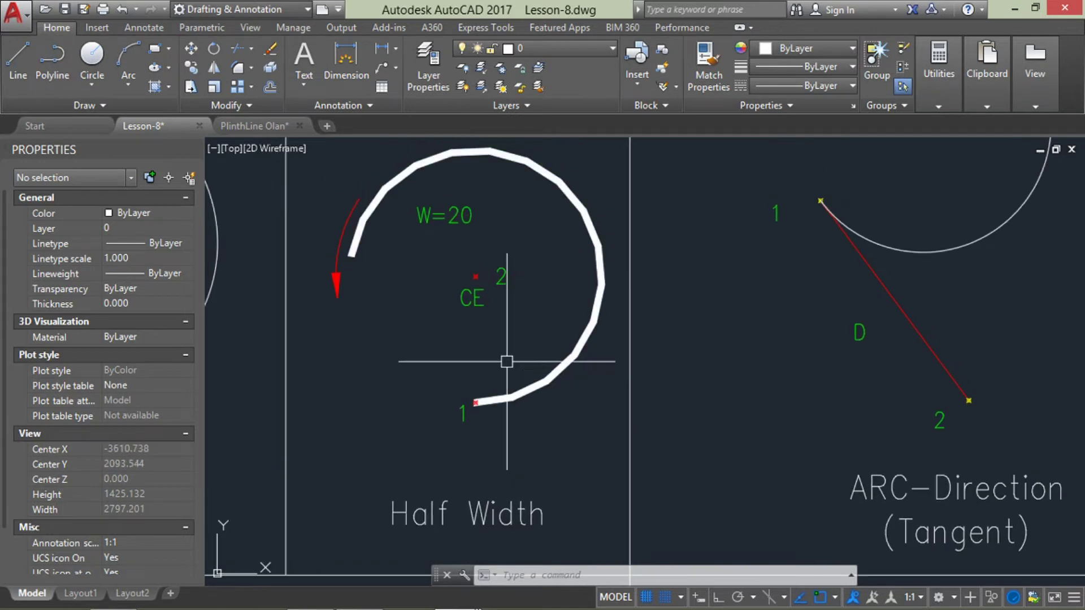
pyautogui.moveTo(502, 325); pyautogui.dragTo(502, 396, button='middle')
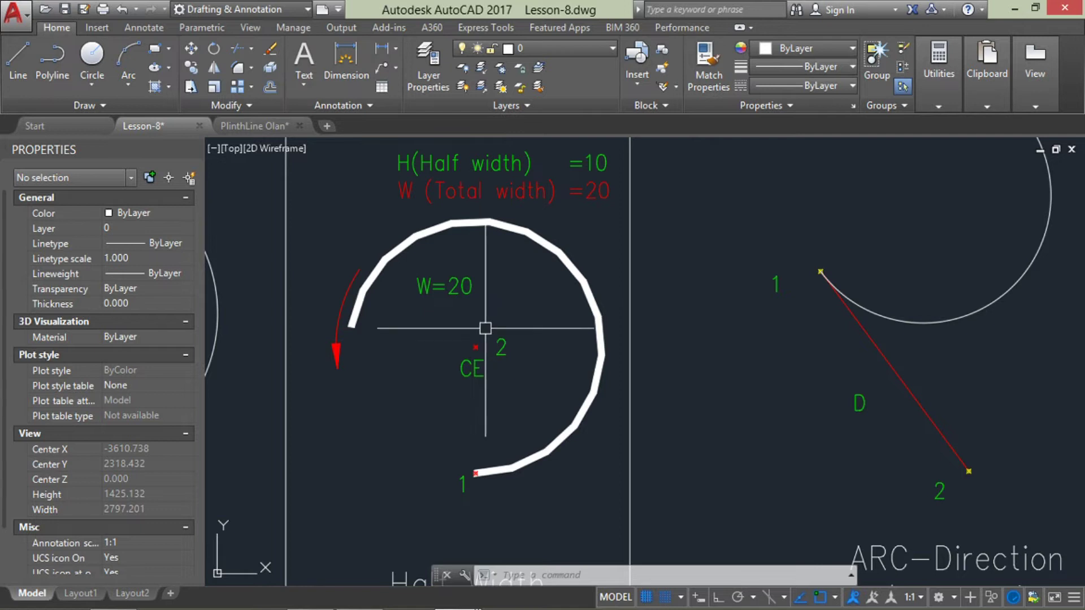
pyautogui.moveTo(465, 301); pyautogui.dragTo(450, 408, button='middle')
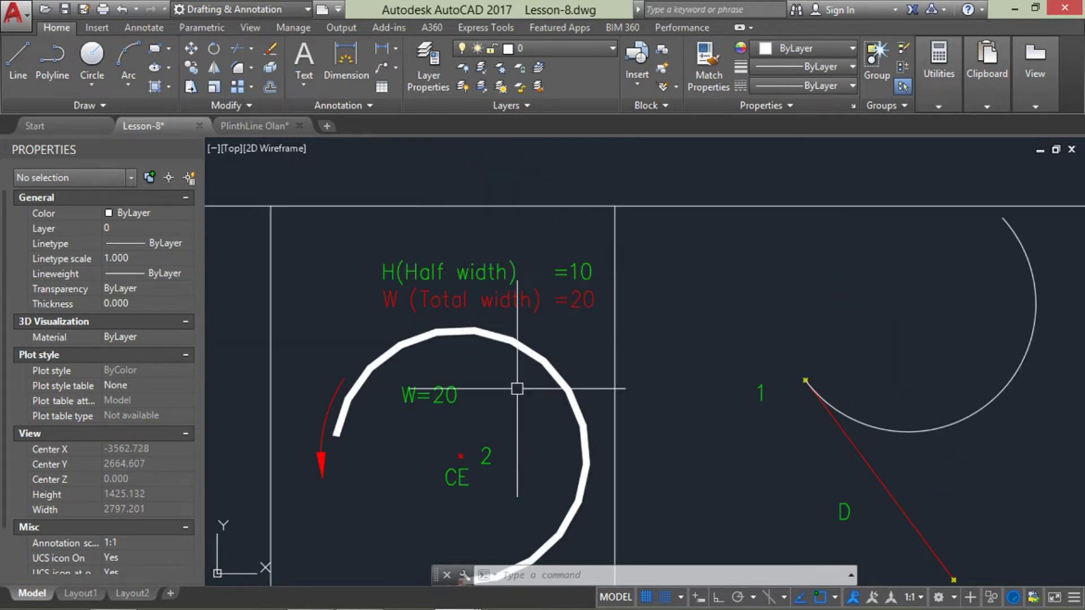
pyautogui.scroll(-6, 538, 403)
# Step: Start a polyline in an empty area with arc segments of half-width 10 at both ends
pyautogui.moveTo(653, 420); pyautogui.dragTo(520, 380, button='middle')
pyautogui.write('pl')
pyautogui.press('Return')
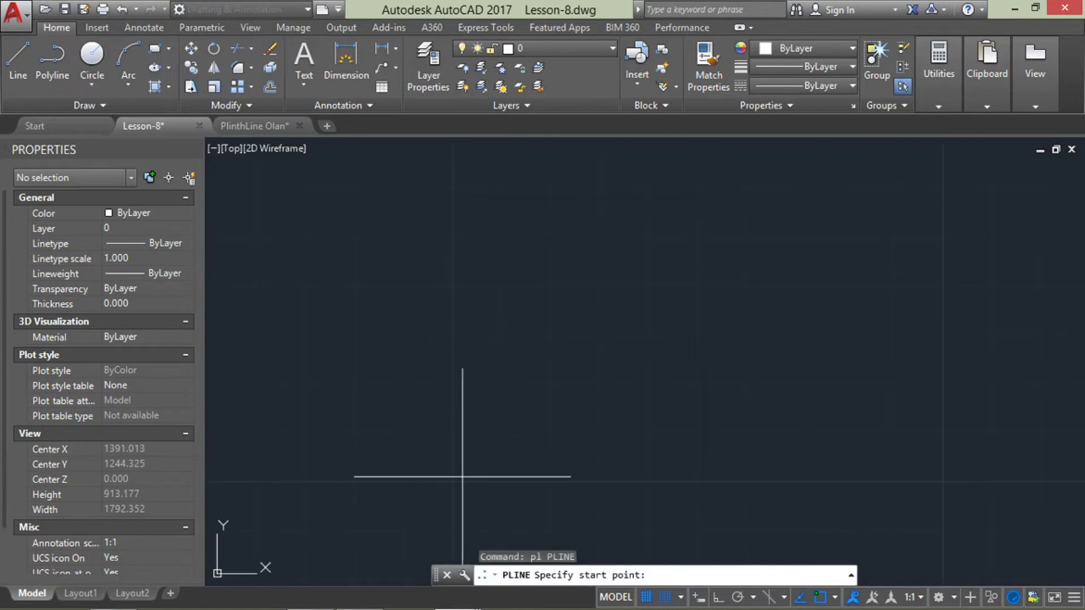
pyautogui.click(453, 481)
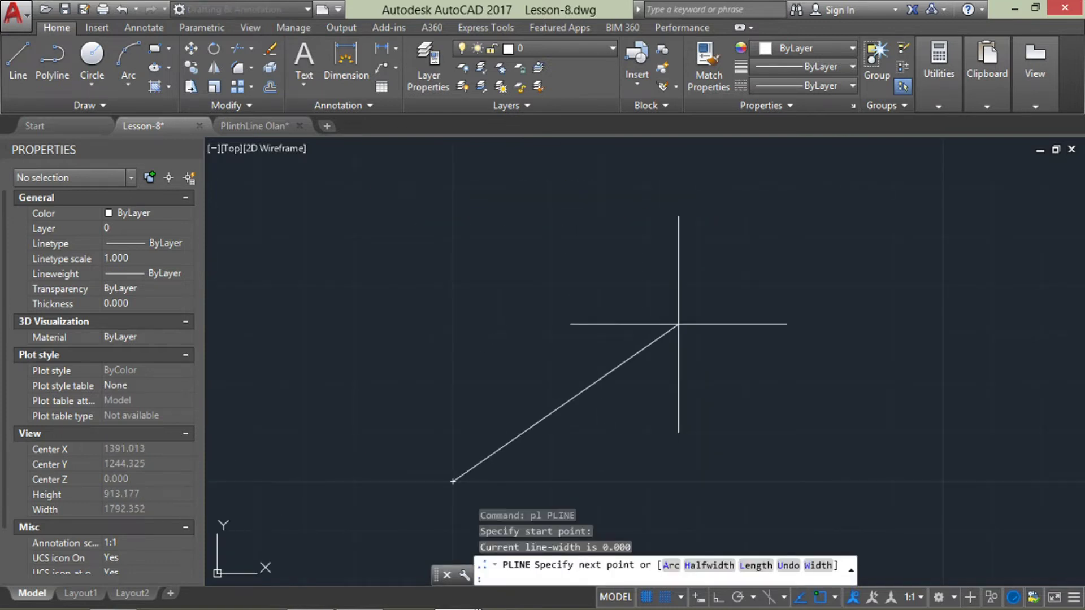
pyautogui.write('a')
pyautogui.press('Return')
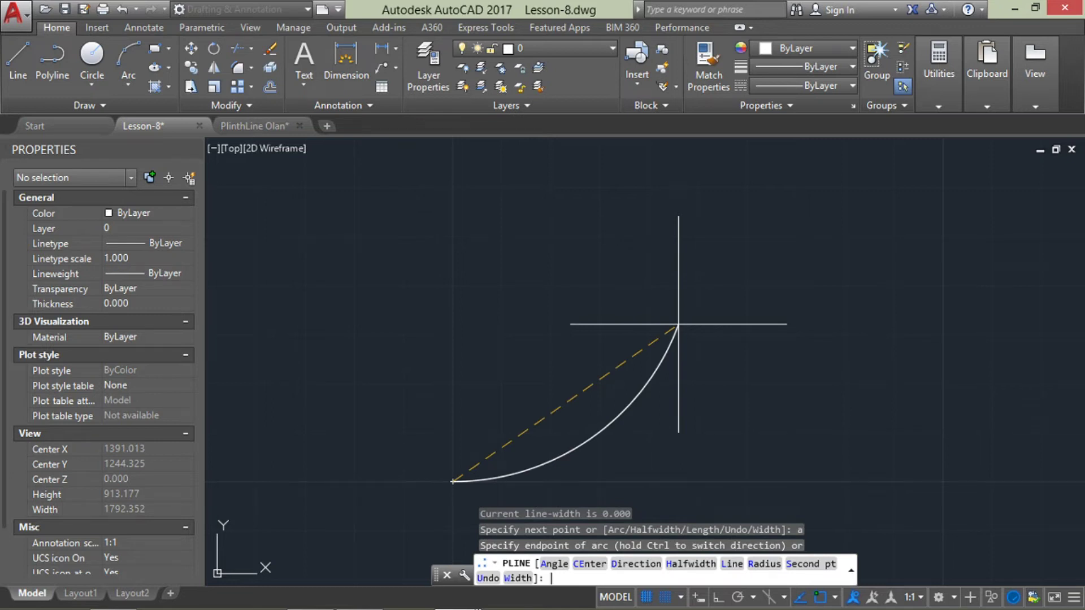
pyautogui.write('h')
pyautogui.press('Return')
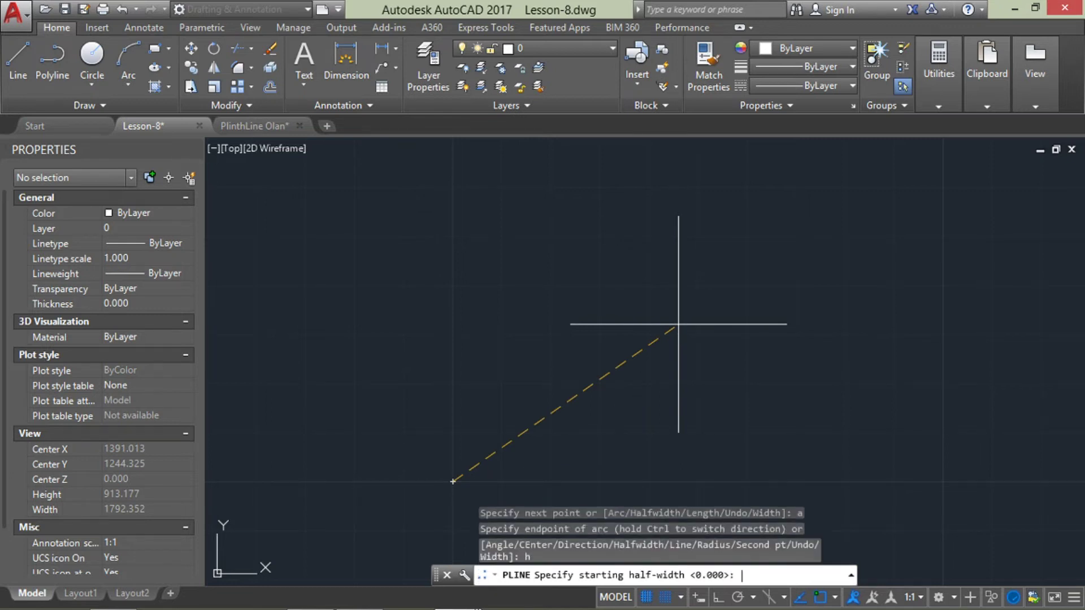
pyautogui.write('10')
pyautogui.press('Return')
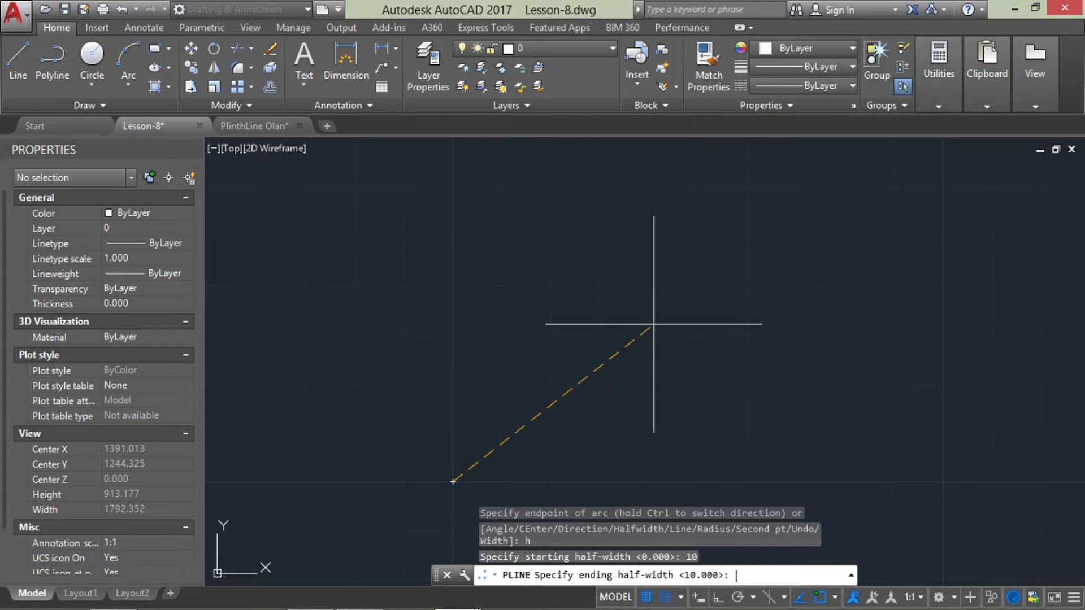
pyautogui.press('Return')
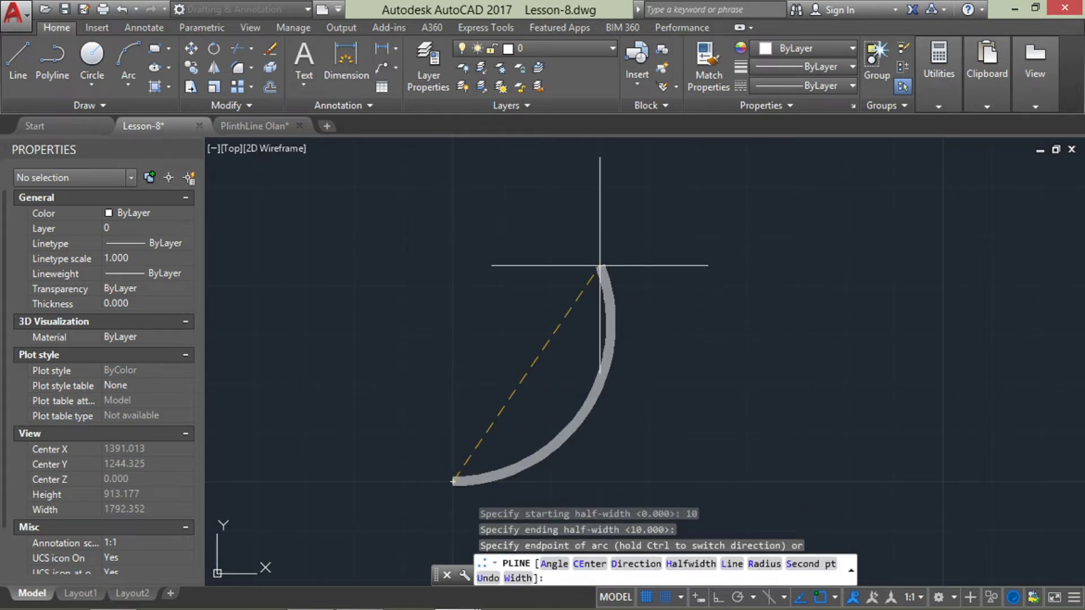
# Step: Place the next arc by its centre and endpoint, finish, then select the wide polyline
pyautogui.scroll(-2, 582, 238)
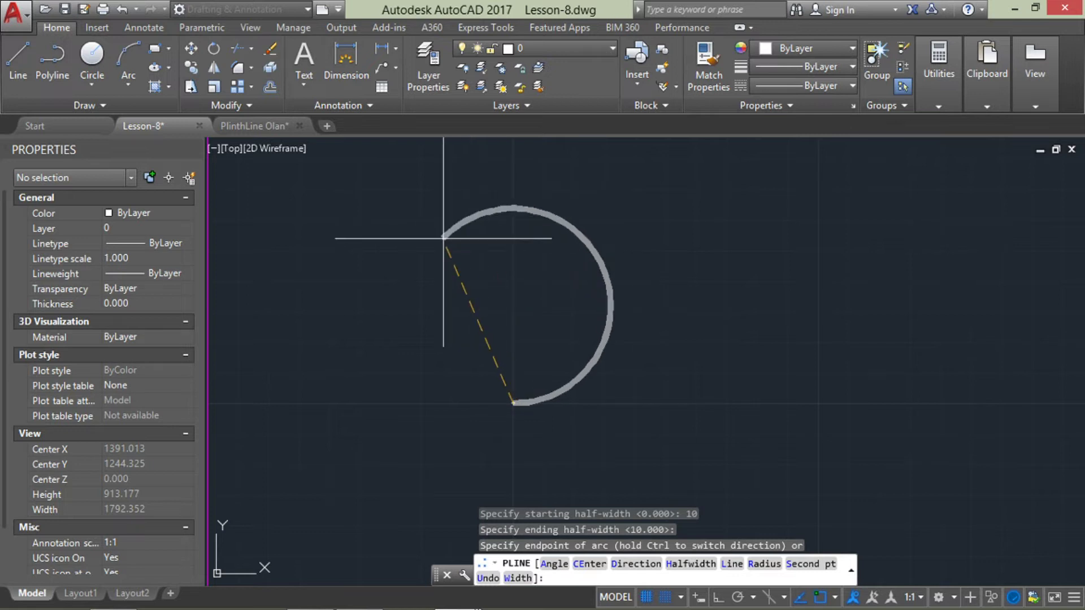
pyautogui.write('ce')
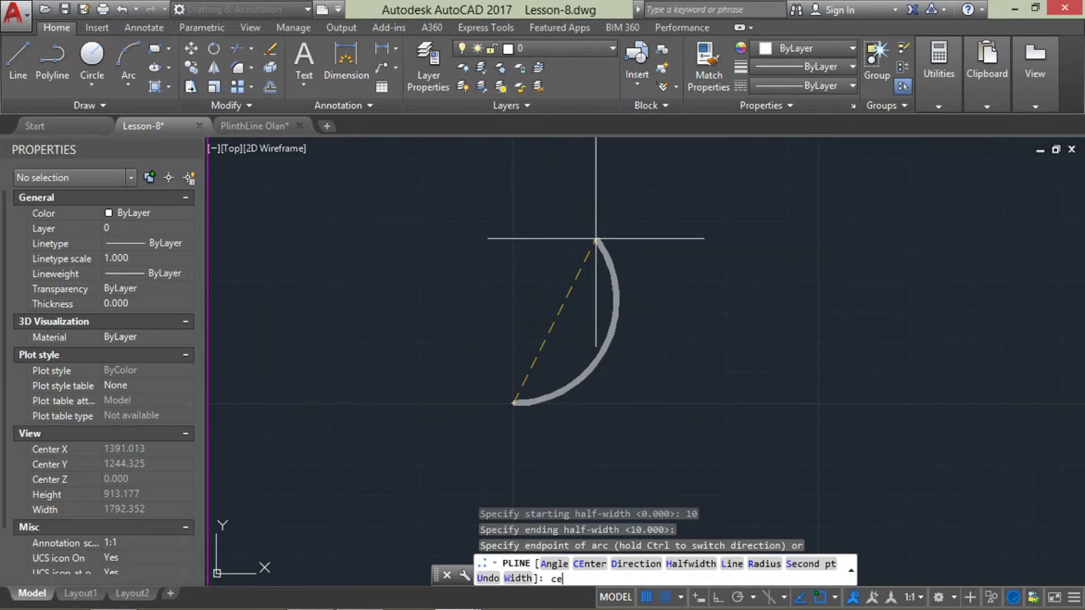
pyautogui.press('Return')
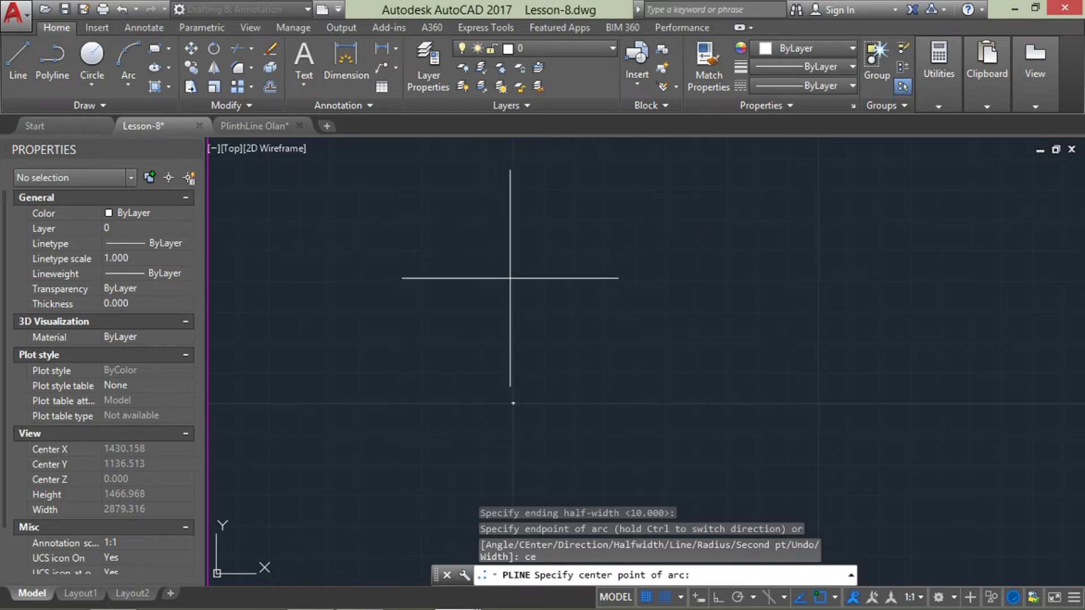
pyautogui.click(512, 278)
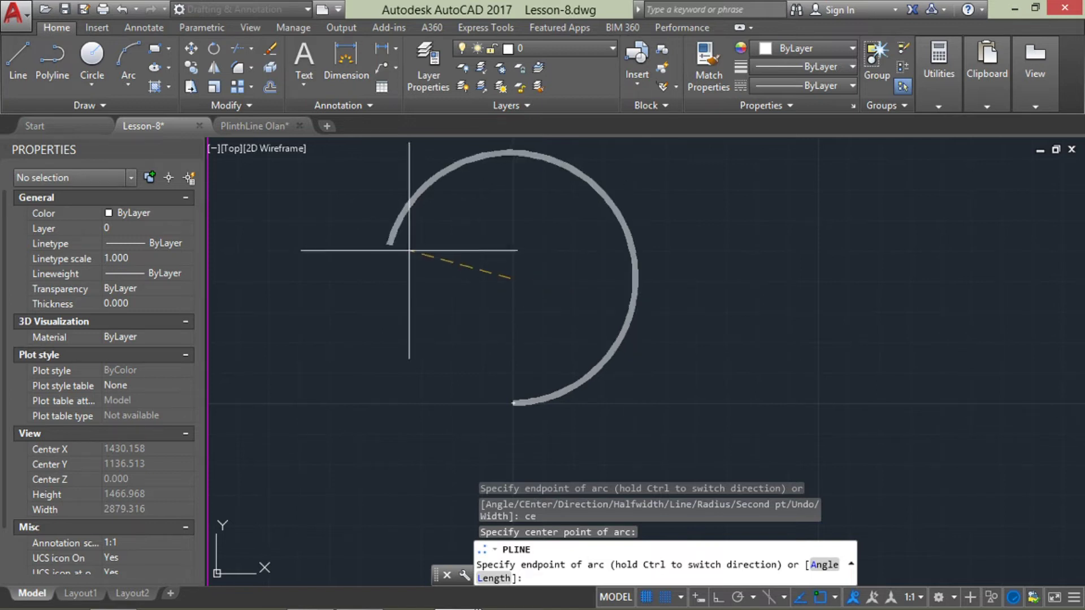
pyautogui.click(399, 217)
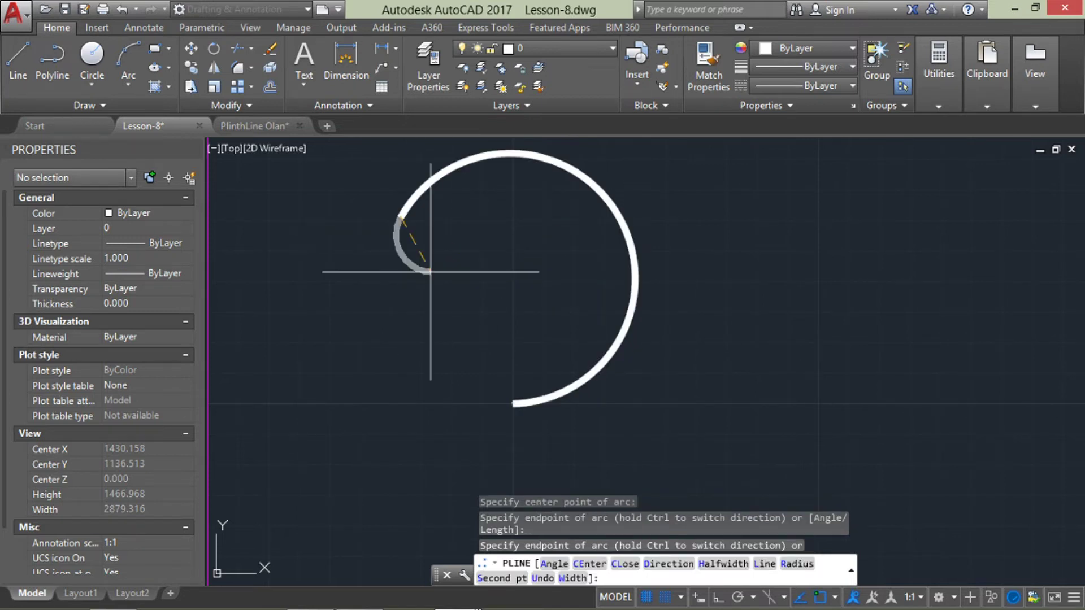
pyautogui.press('Return')
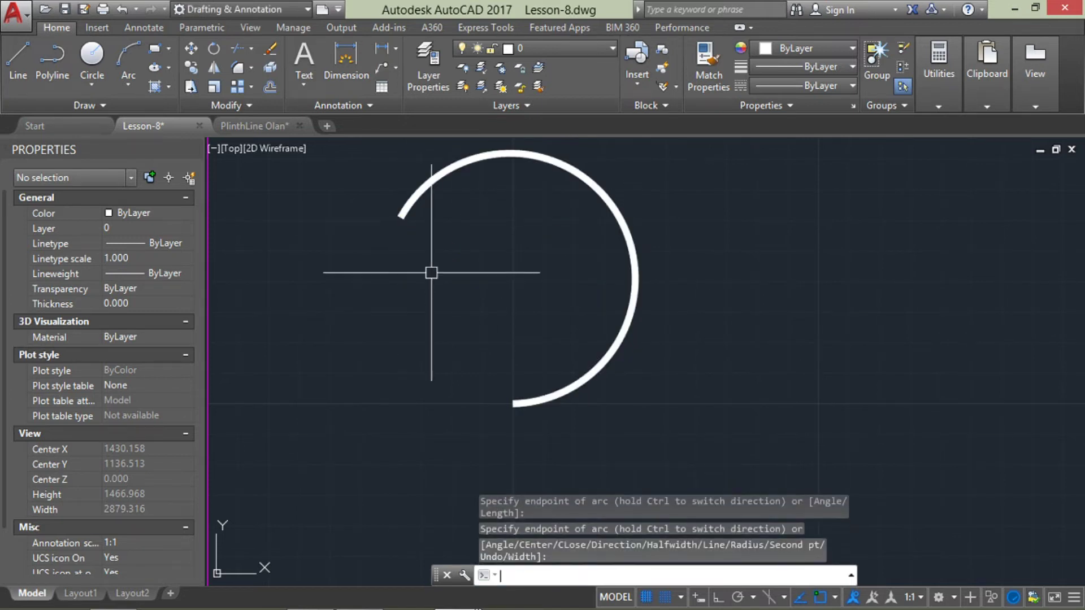
pyautogui.click(406, 213)
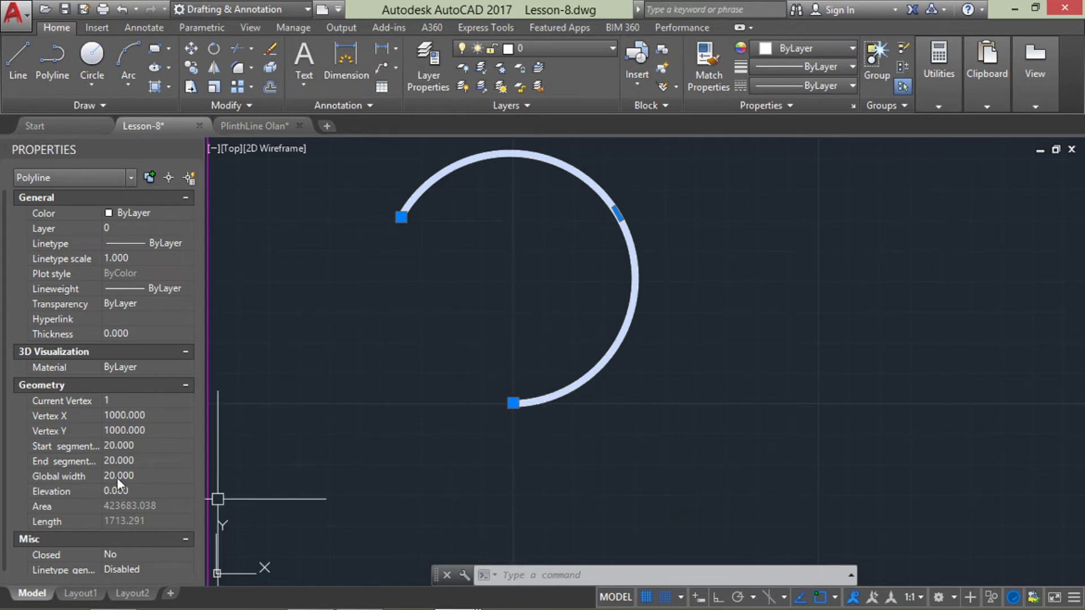
pyautogui.press('Escape')
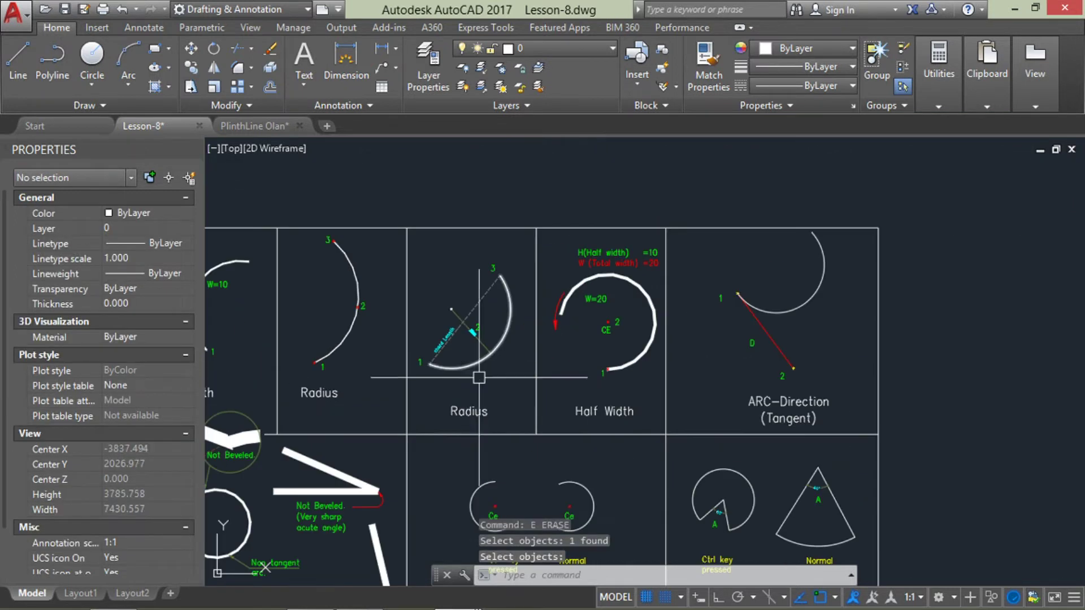
pyautogui.scroll(2, 551, 388)
pyautogui.scroll(4, 460, 404)
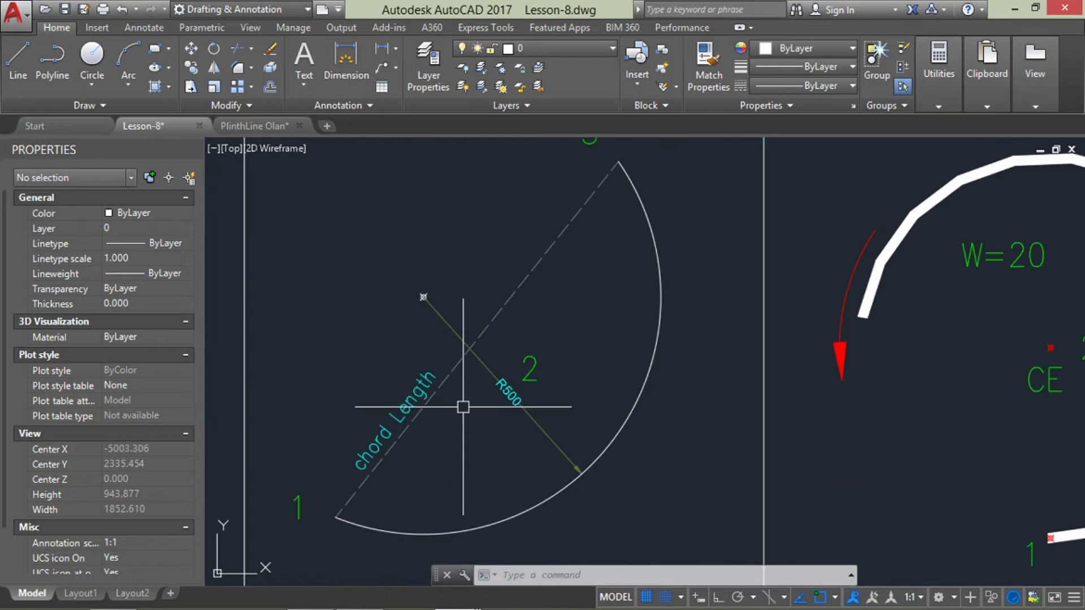
pyautogui.scroll(-4, 460, 394)
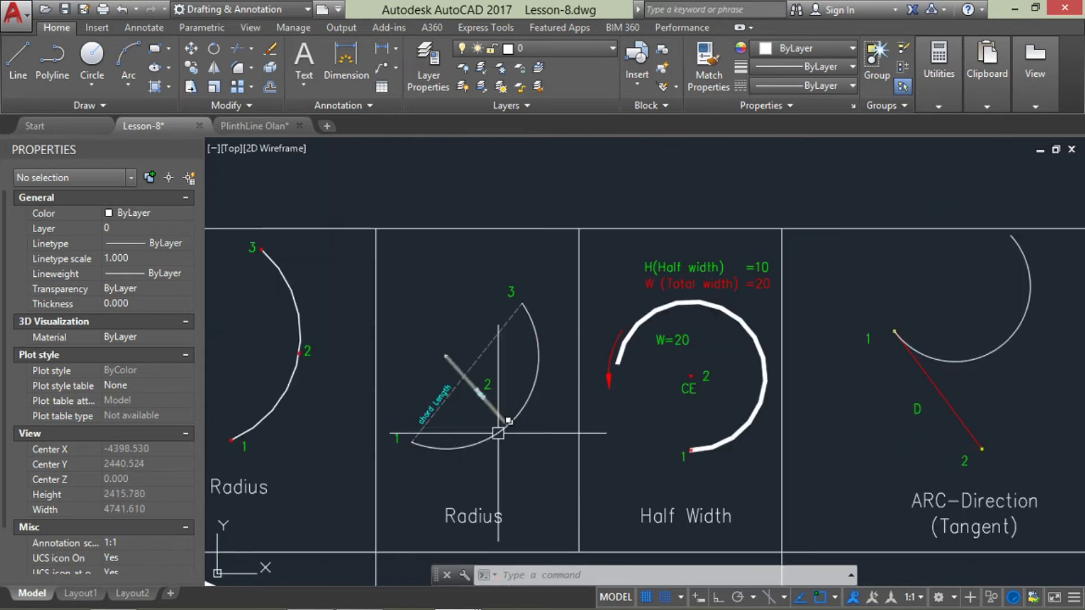
pyautogui.scroll(2, 500, 453)
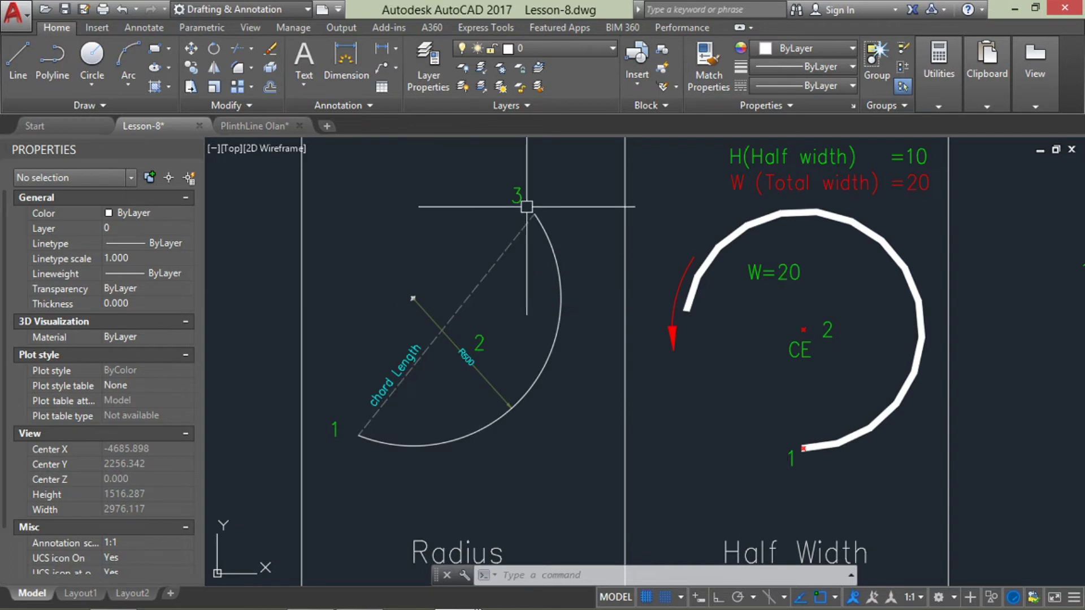
pyautogui.scroll(-6, 561, 350)
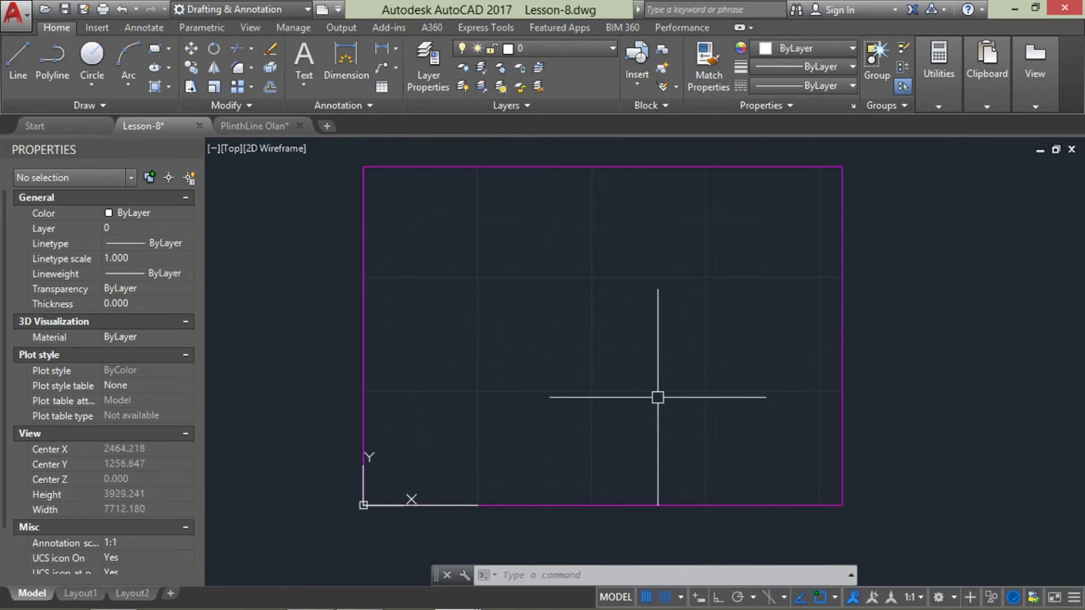
# Step: Start a polyline inside the magenta frame with starting and ending width 0
pyautogui.write('PLIn')
pyautogui.press('Return')
pyautogui.scroll(2, 655, 396)
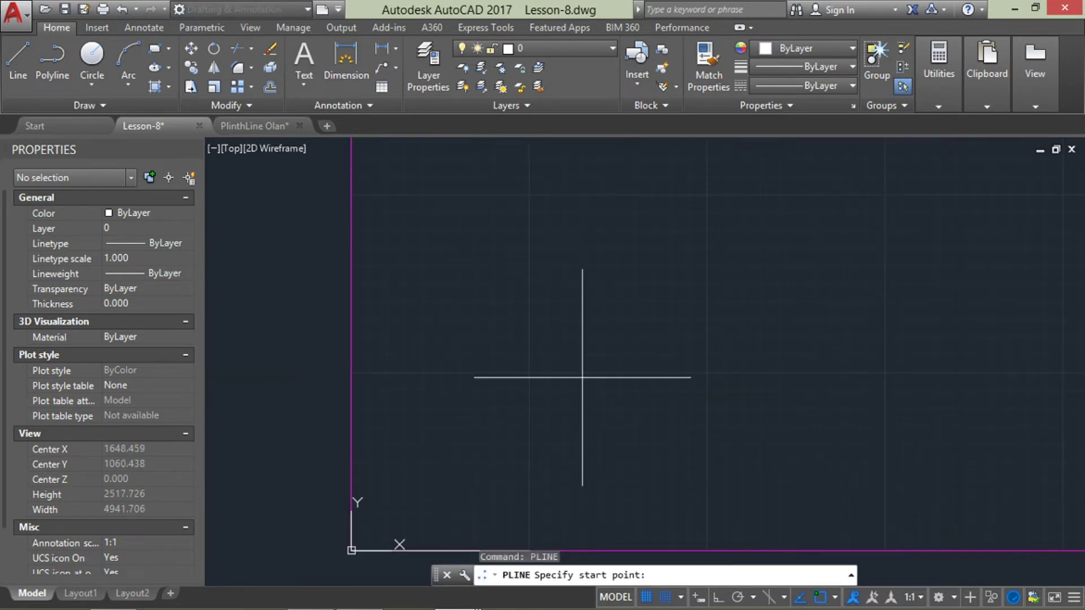
pyautogui.scroll(2, 533, 384)
pyautogui.click(533, 384)
pyautogui.scroll(-2, 523, 382)
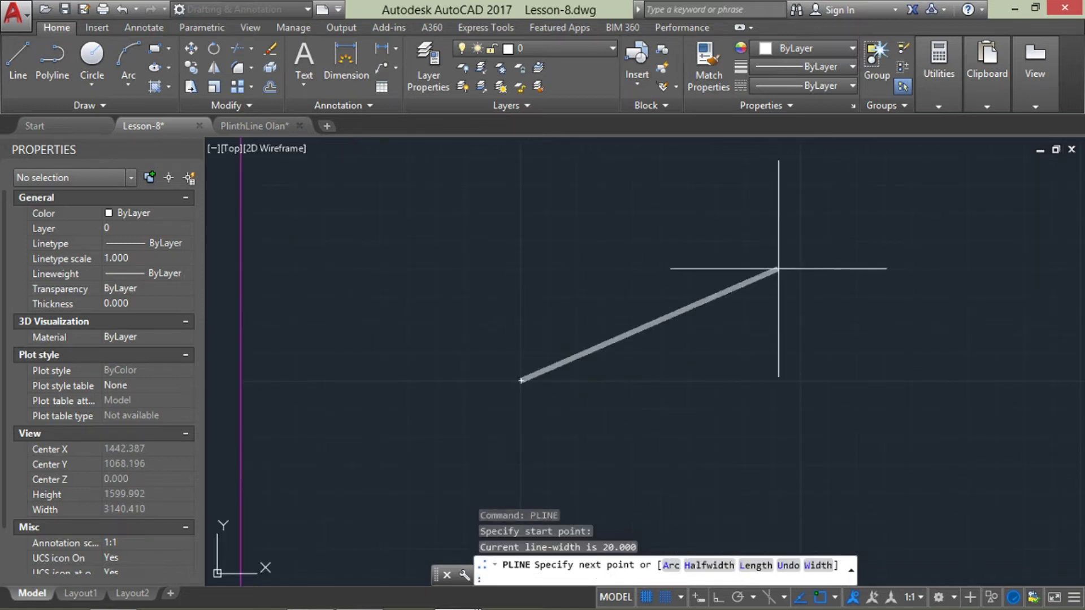
pyautogui.write('w')
pyautogui.press('Return')
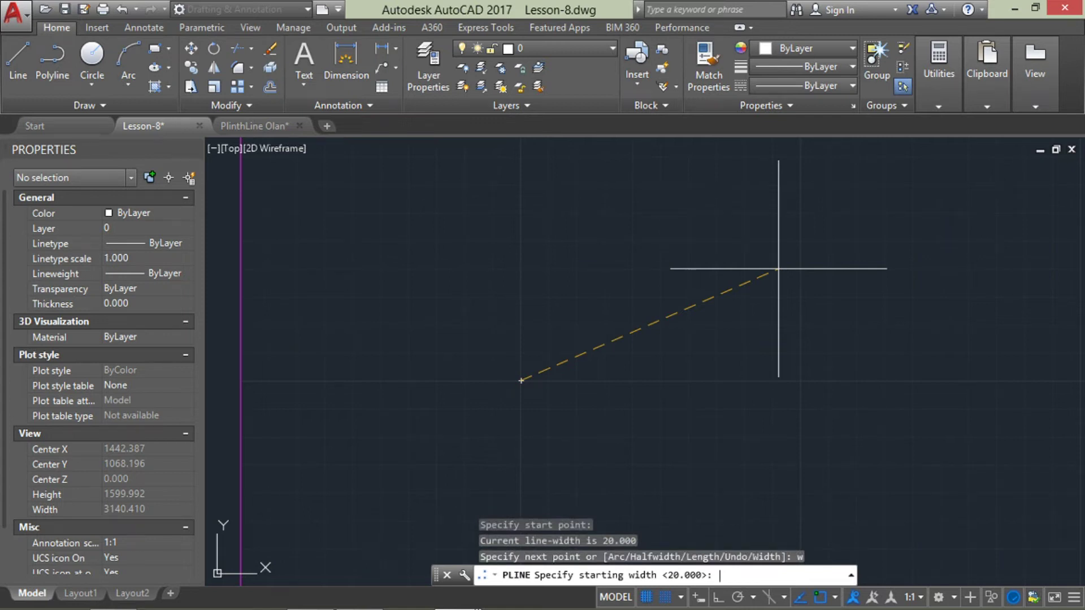
pyautogui.write('0')
pyautogui.press('Return')
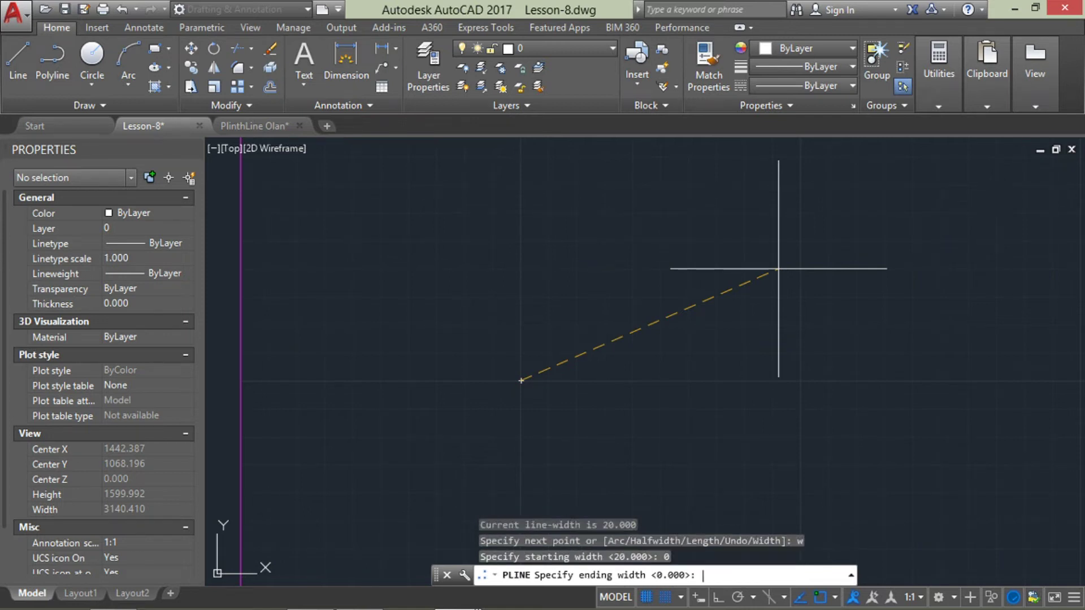
pyautogui.write('0')
pyautogui.press('Return')
# Step: Add an arc segment of radius 150, place its endpoint, then end the command
pyautogui.scroll(-10, 521, 380)
pyautogui.scroll(5, 480, 361)
pyautogui.scroll(-5, 565, 396)
pyautogui.scroll(-2, 603, 412)
pyautogui.scroll(8, 480, 367)
pyautogui.scroll(-1, 460, 315)
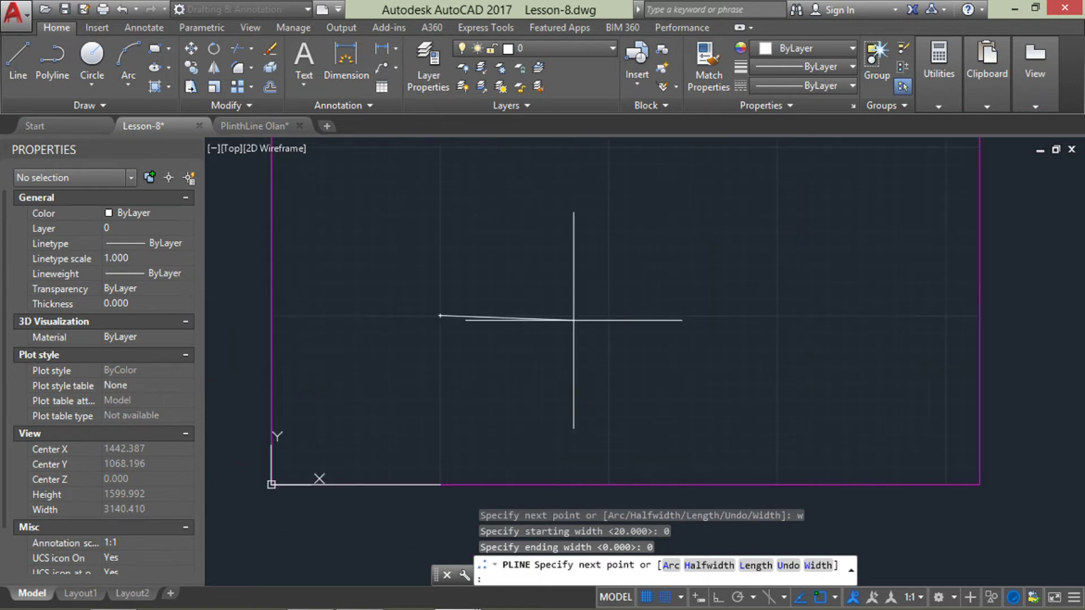
pyautogui.write('a')
pyautogui.press('Return')
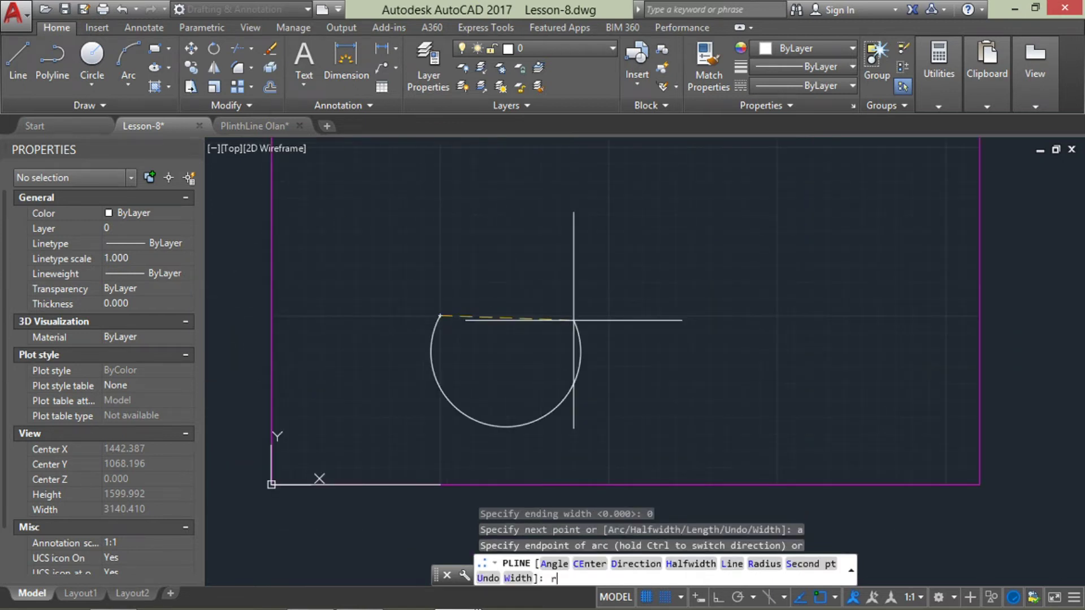
pyautogui.write('r')
pyautogui.press('Return')
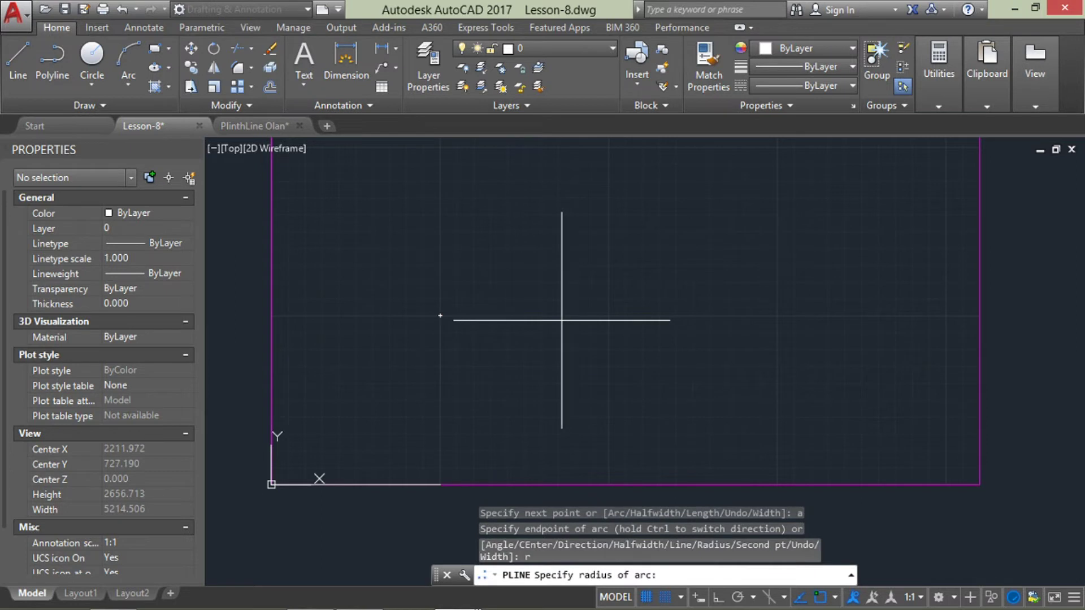
pyautogui.write('150')
pyautogui.press('Return')
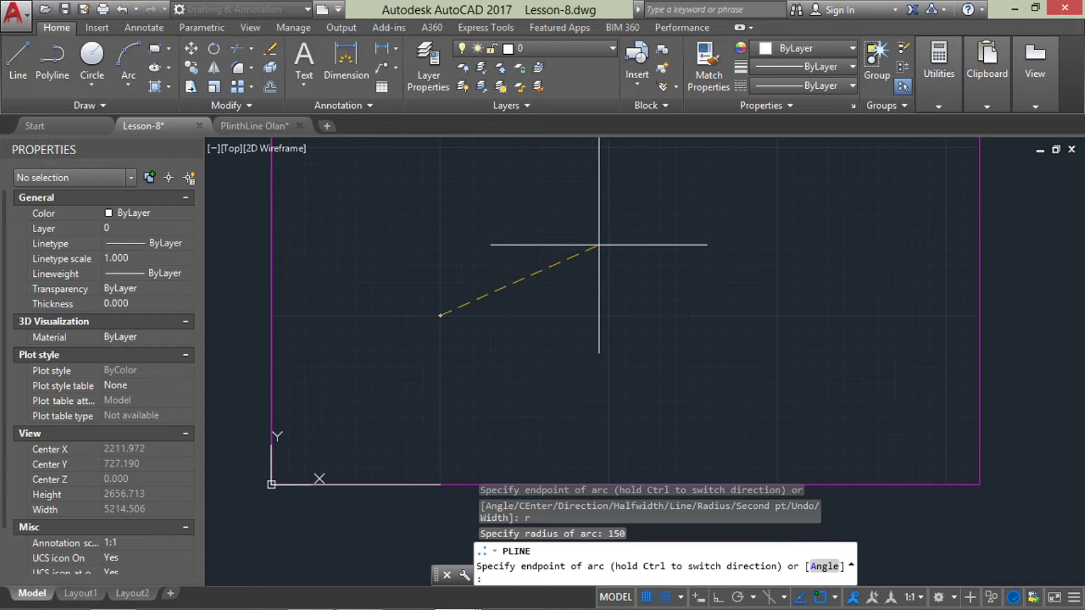
pyautogui.click(580, 242)
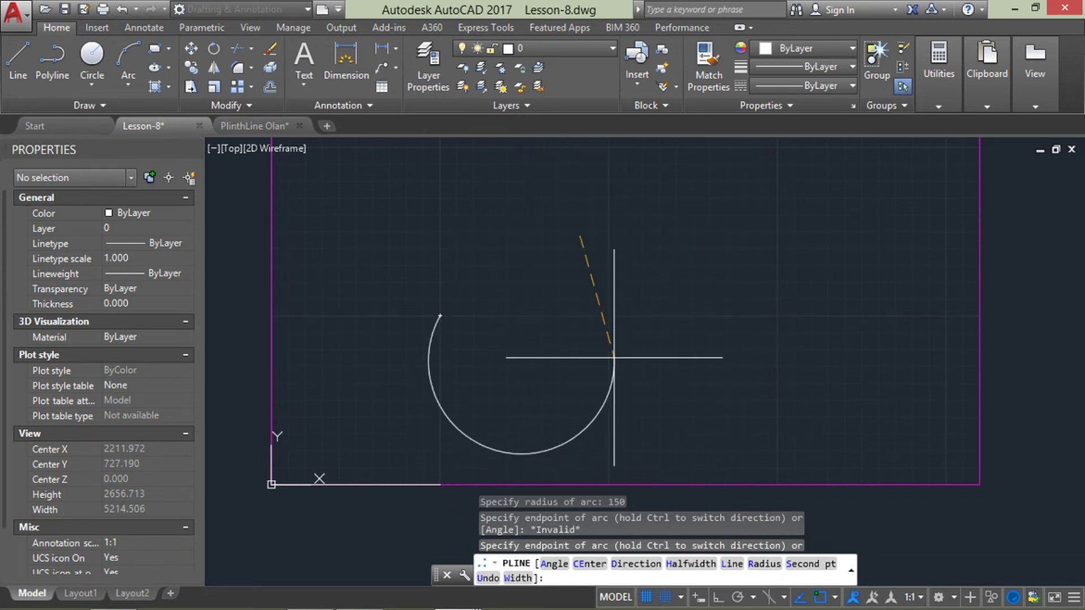
pyautogui.click(525, 435)
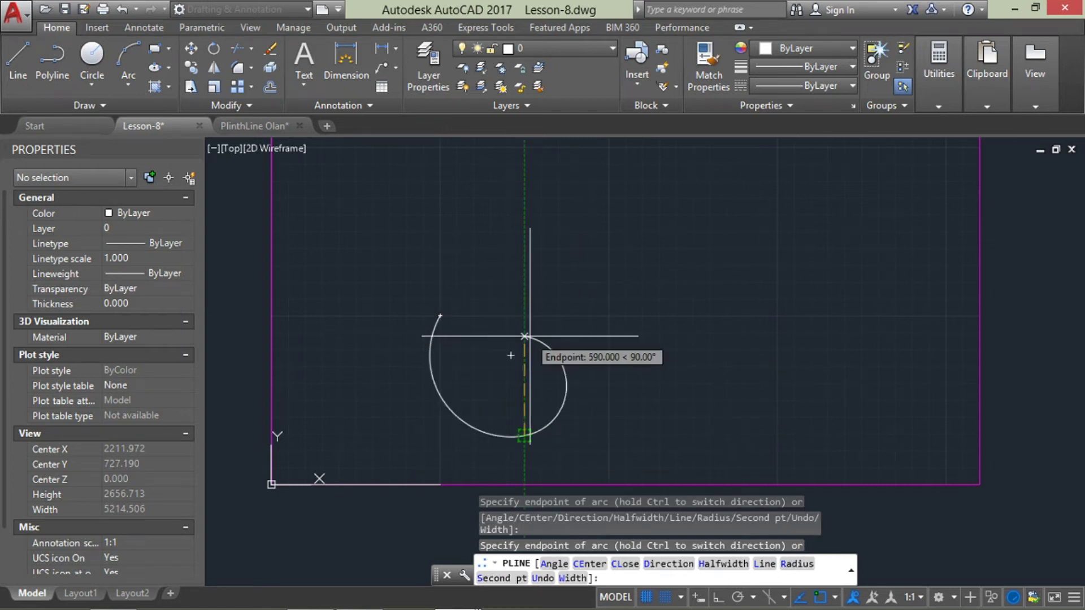
pyautogui.press('Escape')
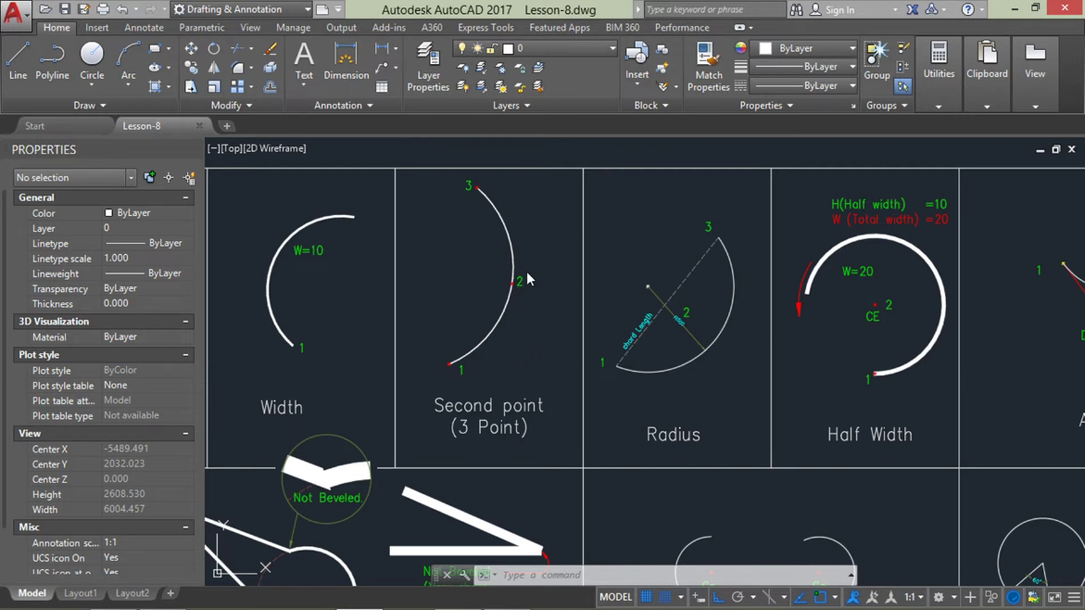
pyautogui.scroll(2, 531, 221)
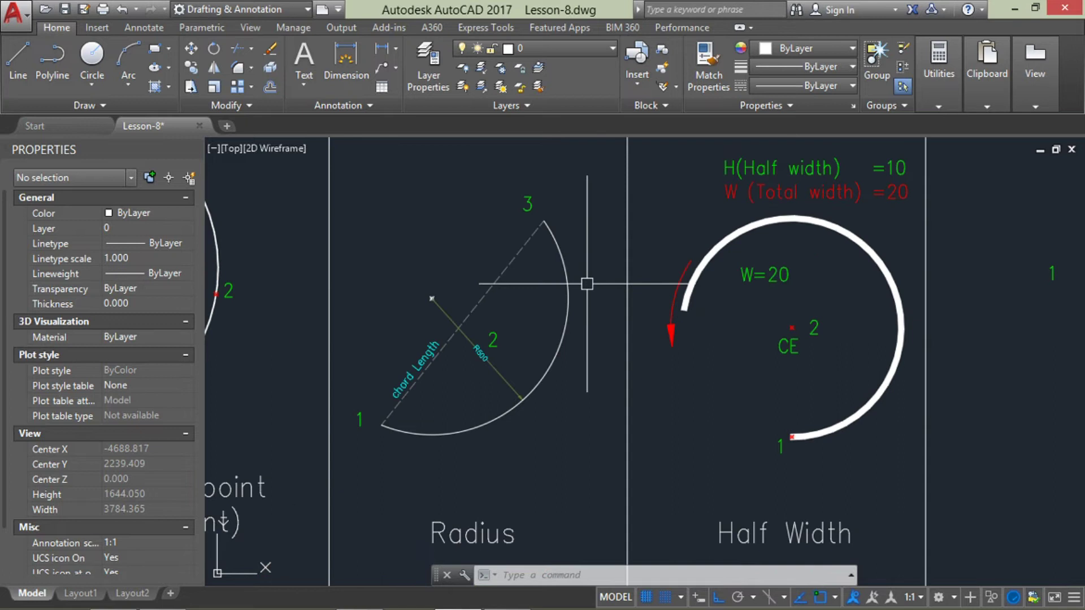
pyautogui.scroll(-3, 587, 284)
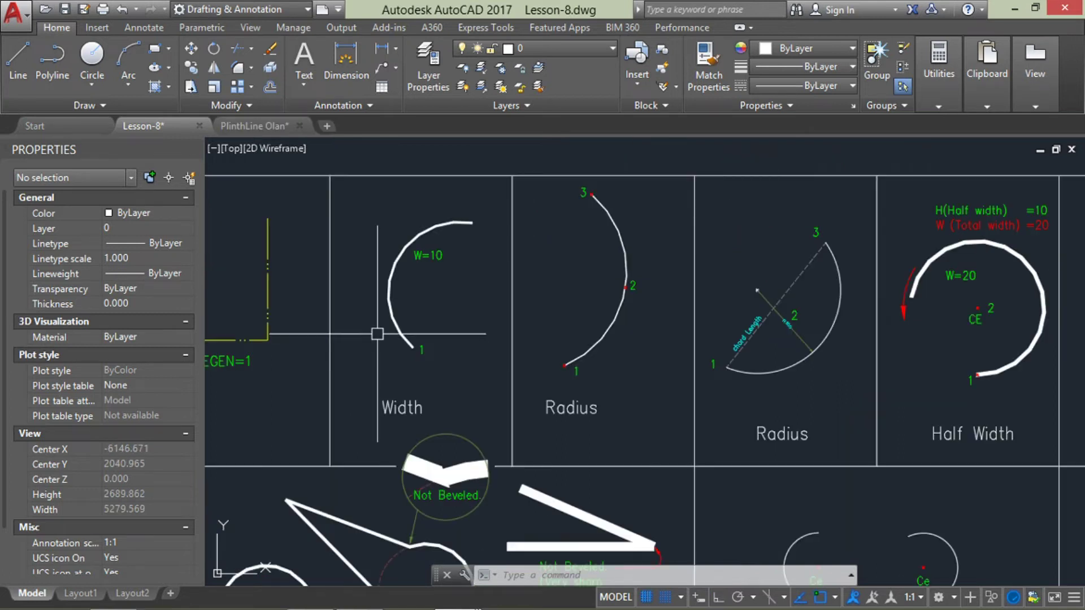
pyautogui.scroll(1, 444, 332)
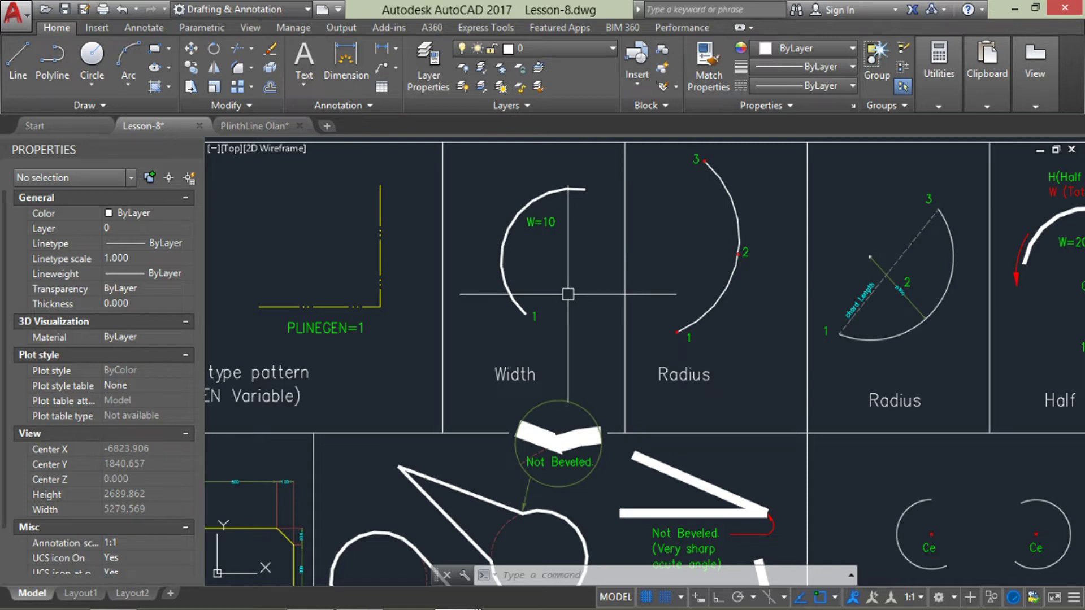
# Step: Zoom and pan across the lesson table to the PLINEGEN and beveled-corner examples
pyautogui.scroll(-3, 599, 373)
pyautogui.scroll(-2, 586, 402)
pyautogui.scroll(5, 586, 402)
pyautogui.scroll(-5, 586, 403)
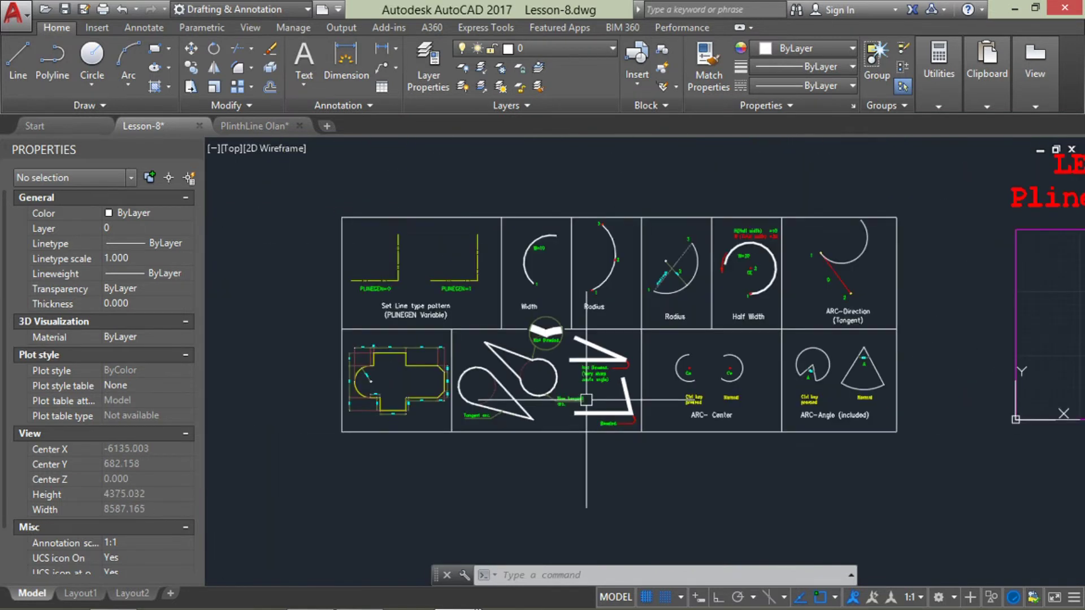
pyautogui.scroll(4, 559, 382)
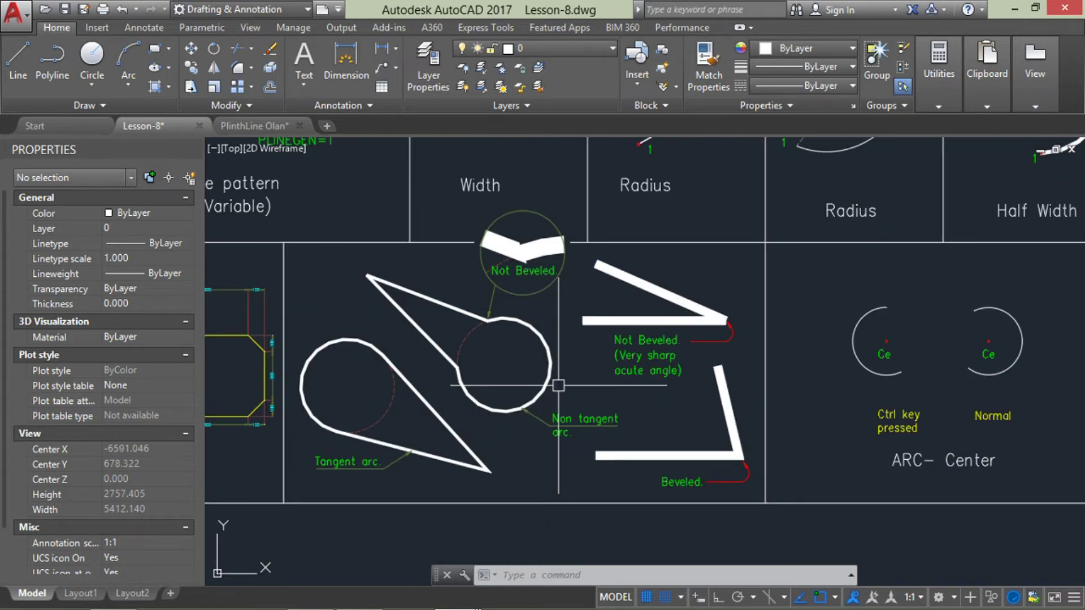
pyautogui.scroll(-2, 557, 383)
pyautogui.scroll(4, 634, 403)
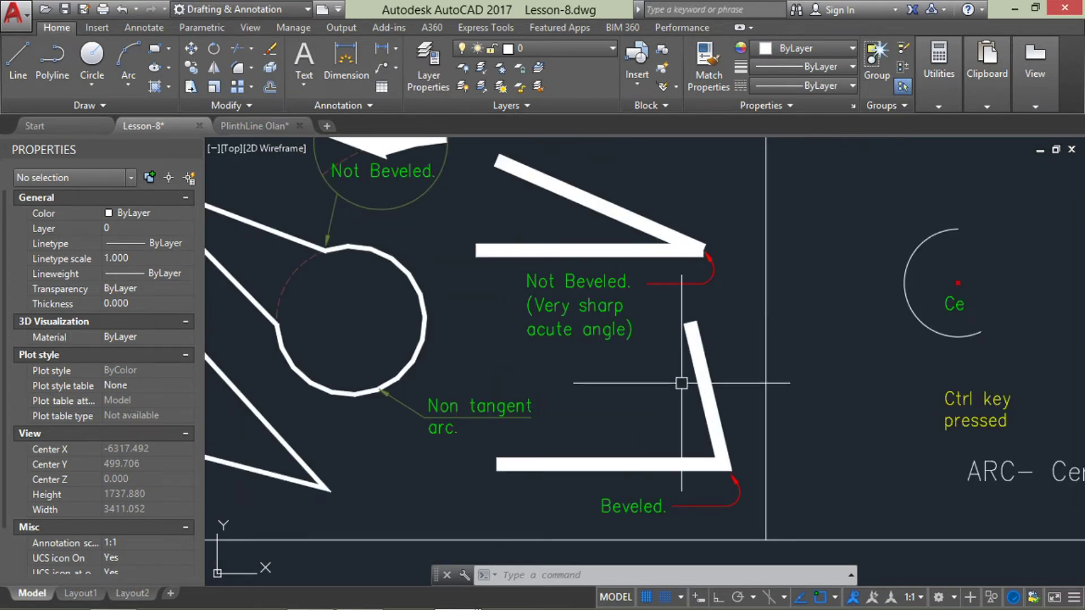
pyautogui.scroll(1, 649, 380)
pyautogui.scroll(1, 659, 390)
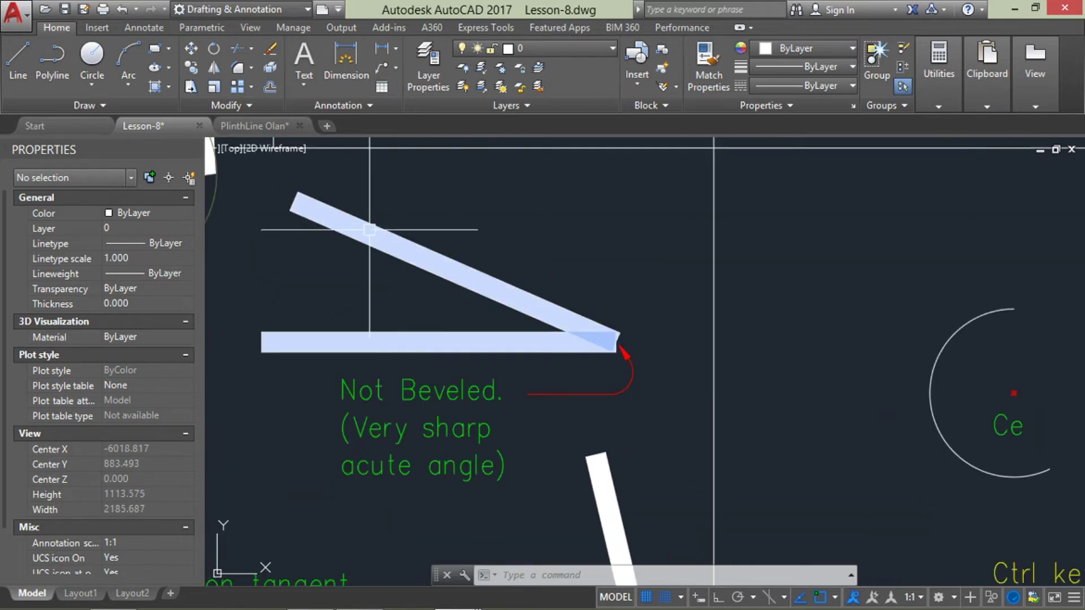
pyautogui.scroll(-2, 630, 358)
pyautogui.moveTo(630, 358); pyautogui.dragTo(615, 431, button='middle')
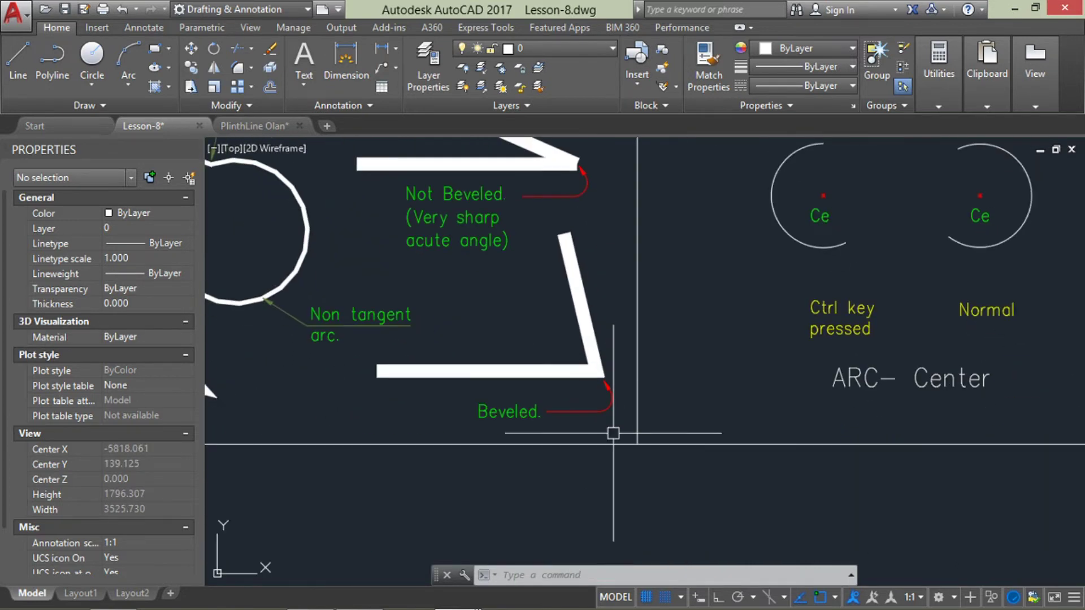
pyautogui.scroll(2, 571, 407)
pyautogui.scroll(2, 539, 368)
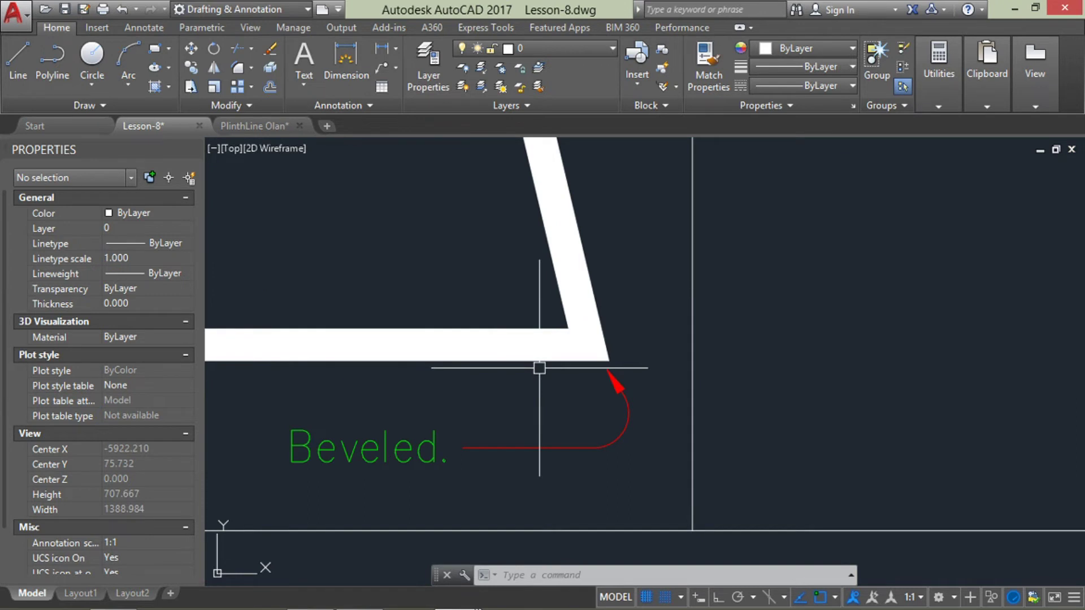
pyautogui.scroll(-2, 539, 368)
pyautogui.scroll(2, 552, 382)
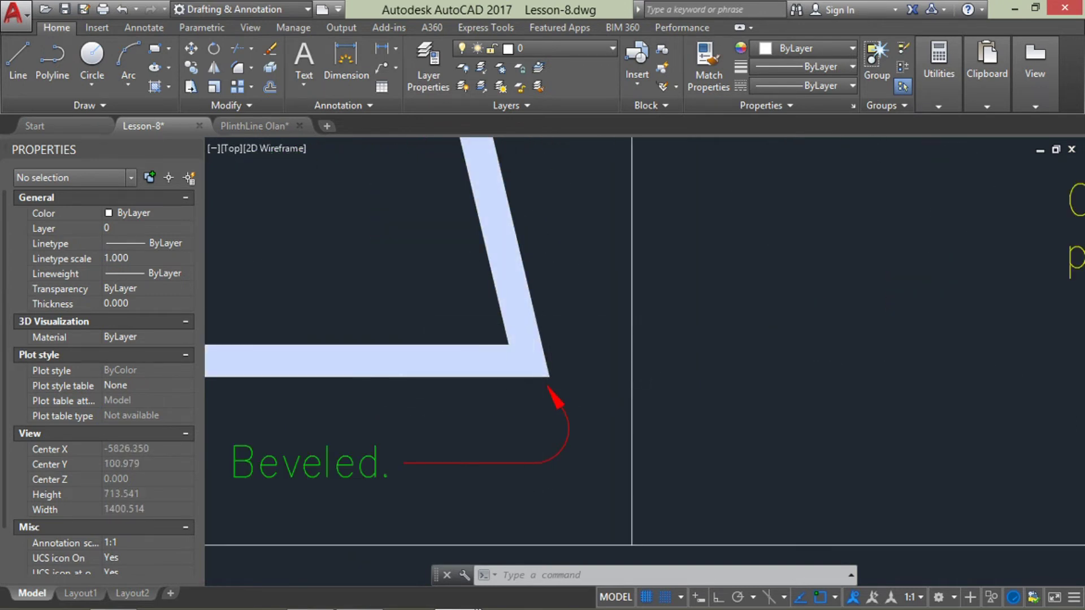
pyautogui.scroll(-2, 540, 407)
pyautogui.scroll(1, 520, 429)
pyautogui.scroll(1, 560, 375)
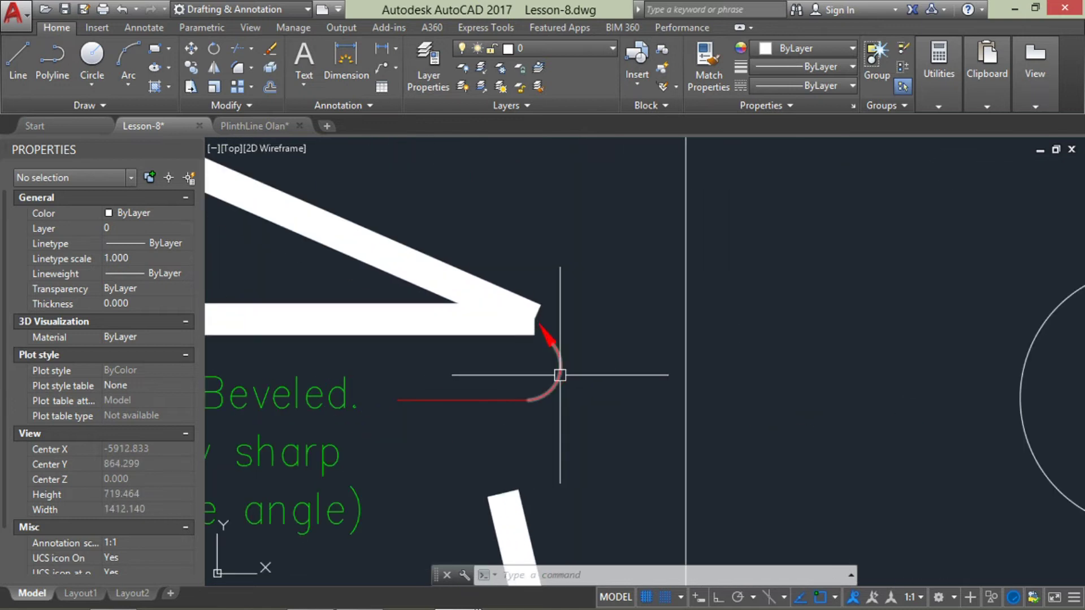
pyautogui.scroll(-3, 565, 362)
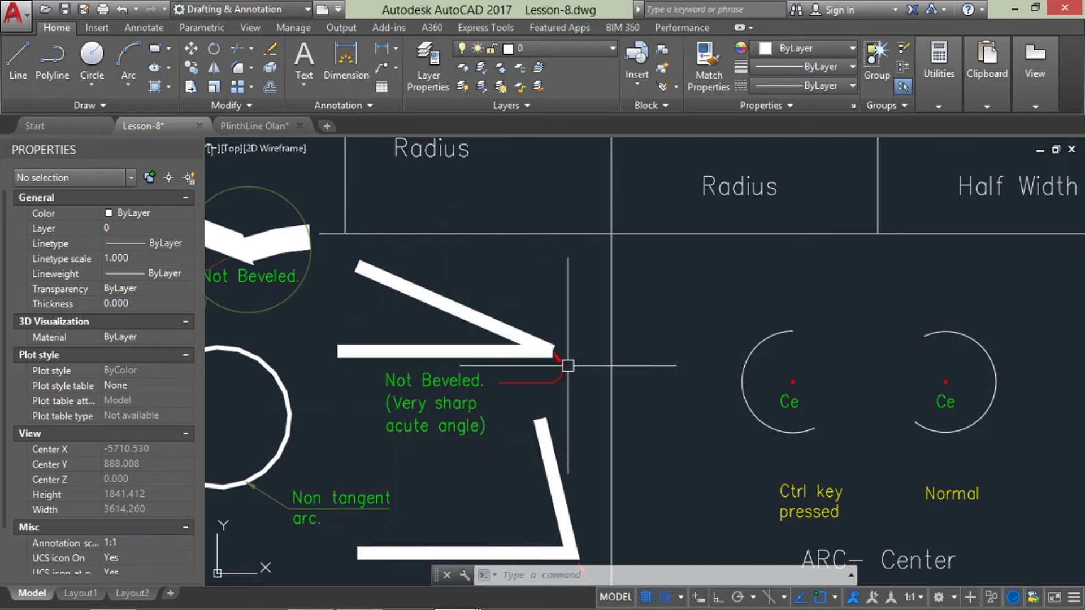
pyautogui.scroll(4, 565, 361)
pyautogui.scroll(-4, 567, 360)
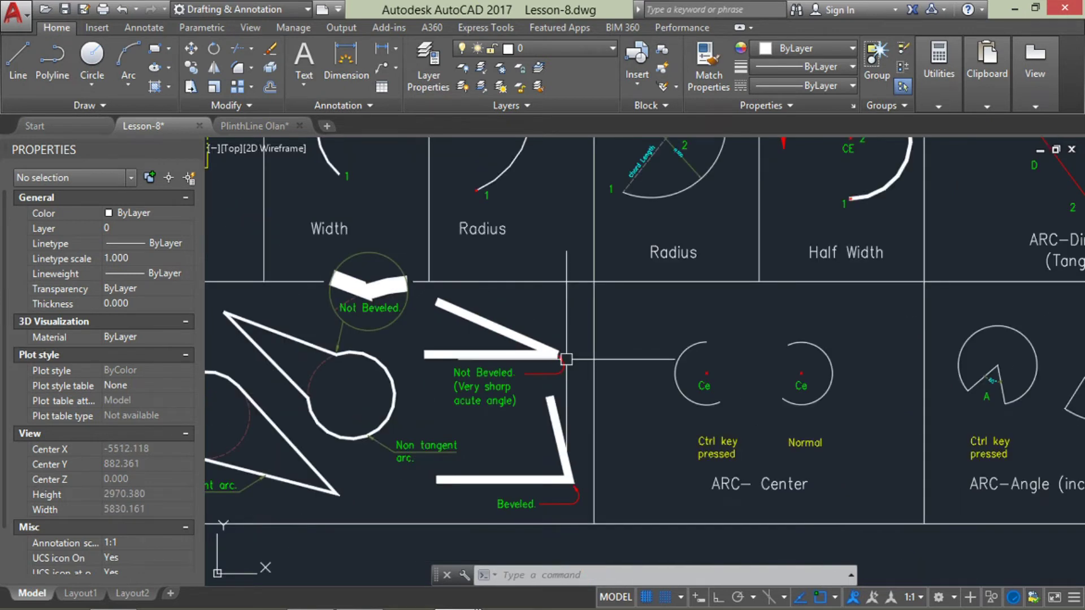
pyautogui.scroll(2, 583, 491)
pyautogui.scroll(-3, 585, 492)
pyautogui.scroll(3, 557, 435)
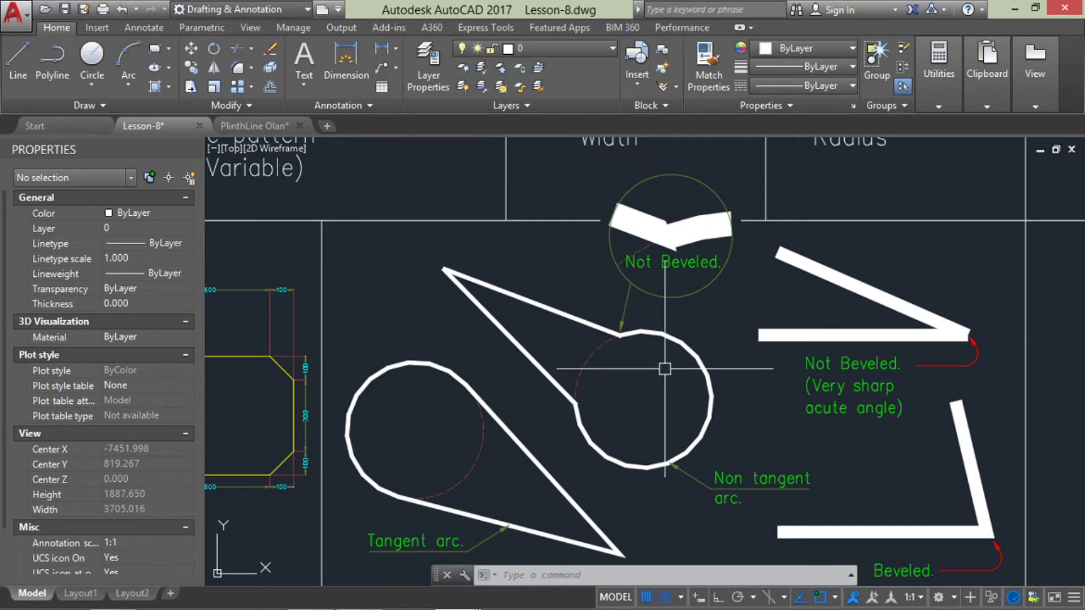
pyautogui.scroll(3, 627, 346)
pyautogui.scroll(3, 622, 333)
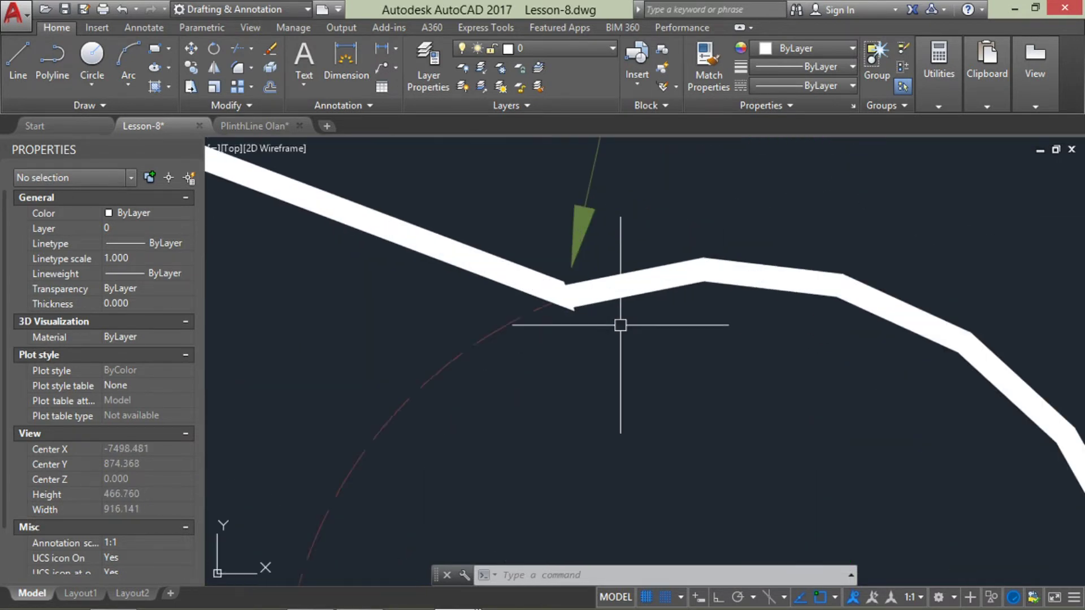
pyautogui.scroll(2, 620, 325)
pyautogui.scroll(5, 591, 332)
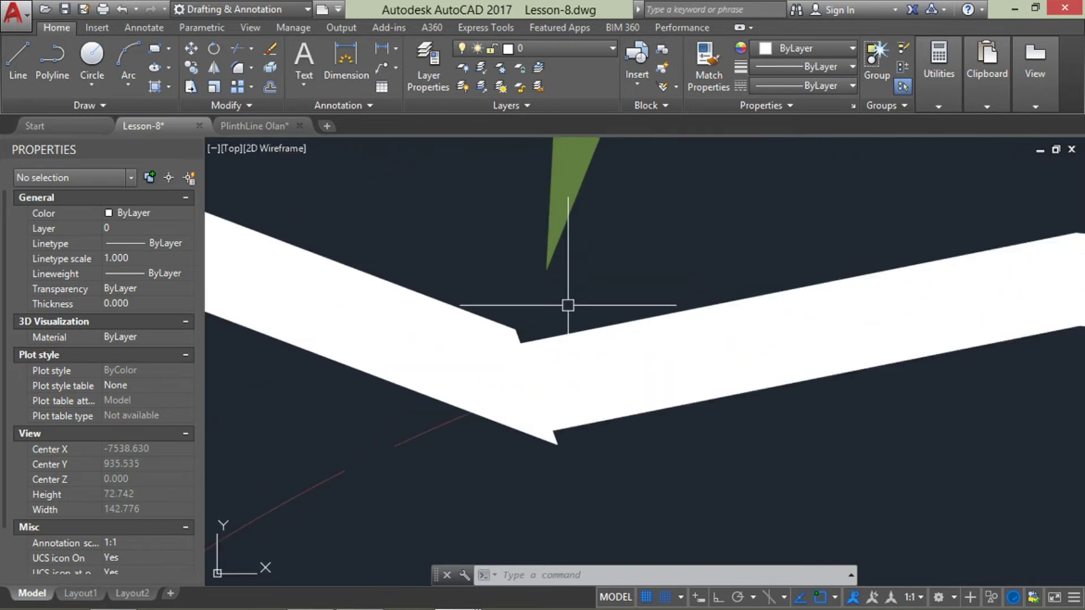
pyautogui.scroll(-8, 571, 328)
pyautogui.scroll(-5, 582, 361)
pyautogui.scroll(5, 588, 339)
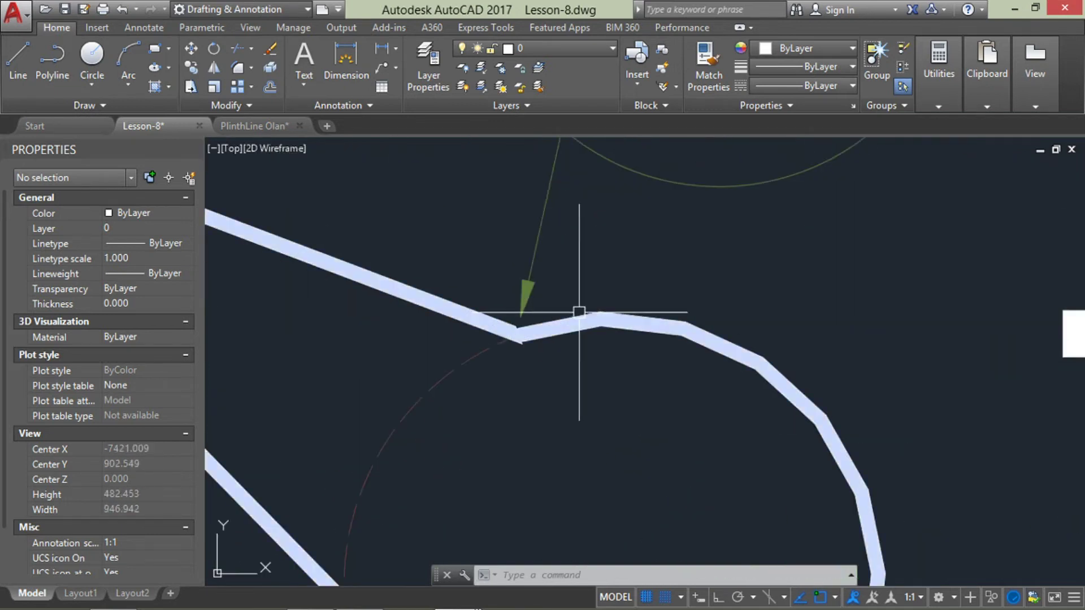
pyautogui.scroll(2, 579, 311)
pyautogui.scroll(-1, 528, 315)
pyautogui.scroll(-1, 302, 359)
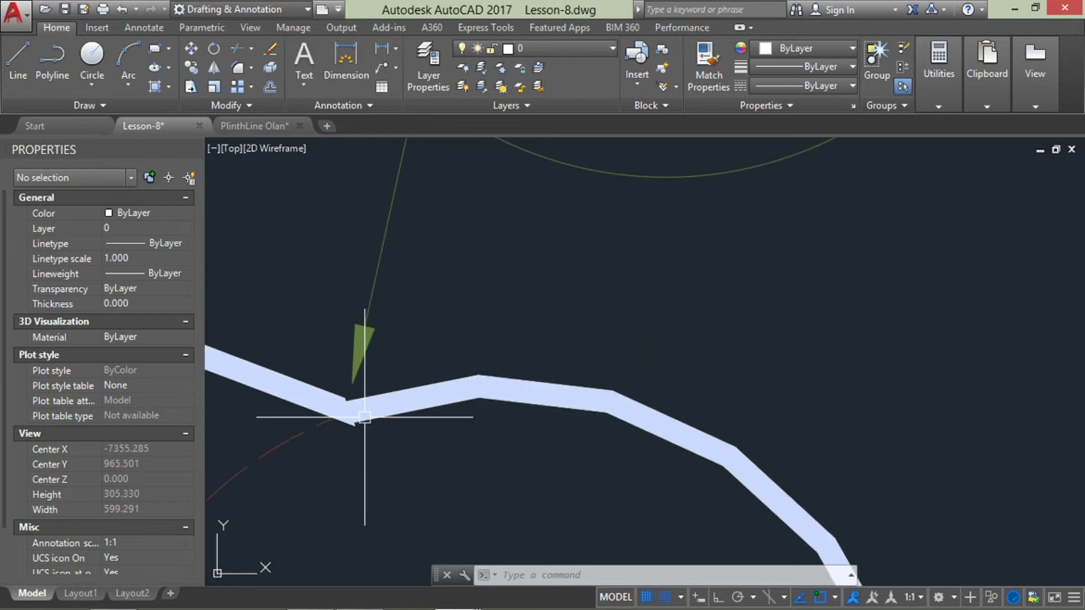
pyautogui.scroll(-3, 396, 367)
pyautogui.scroll(-5, 404, 345)
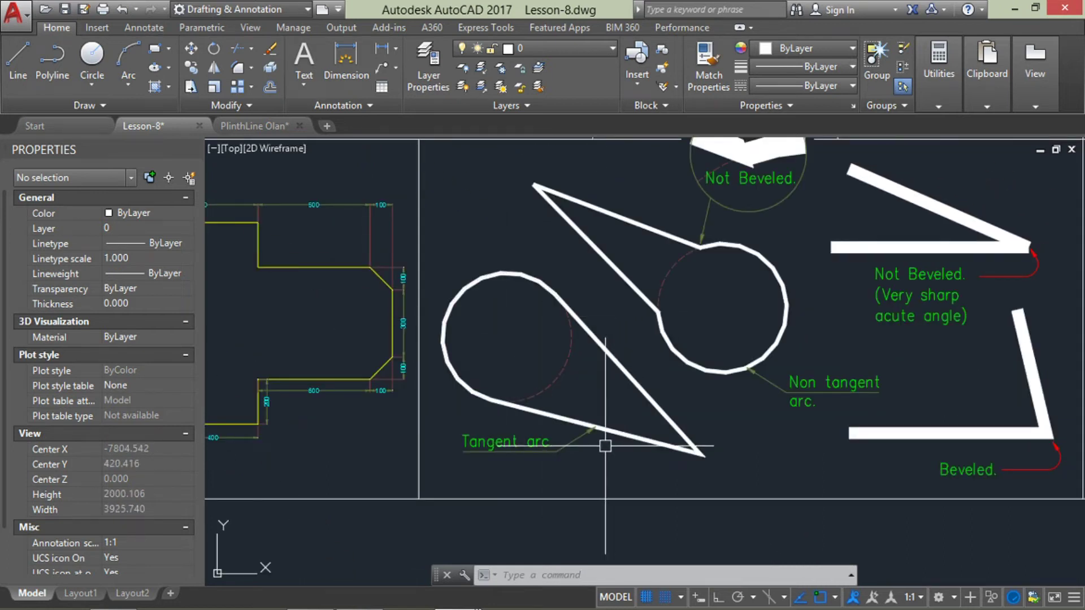
pyautogui.scroll(4, 500, 409)
pyautogui.scroll(-5, 569, 375)
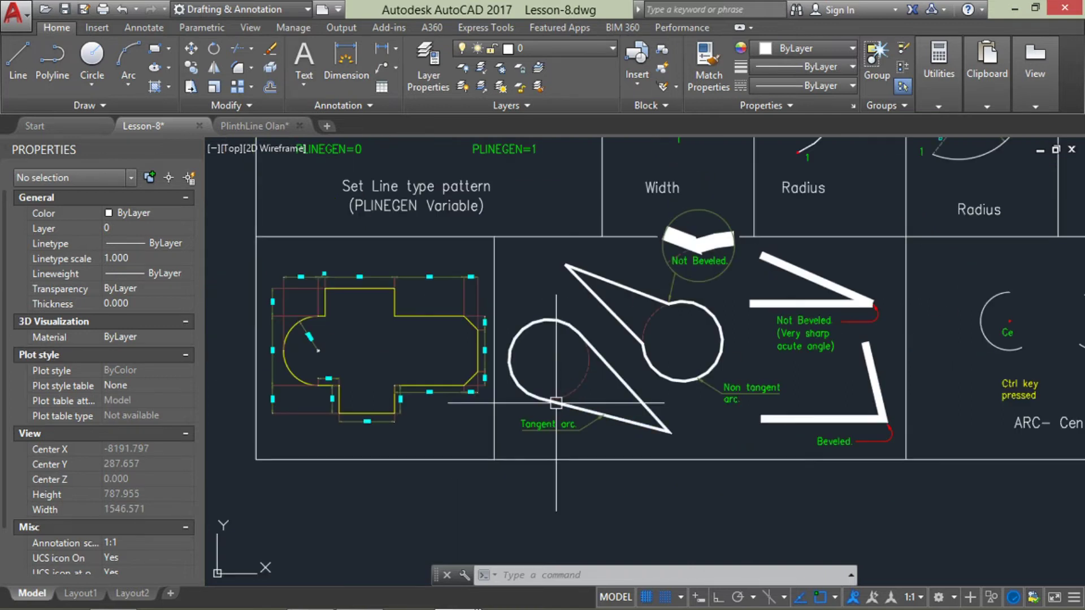
pyautogui.scroll(-5, 622, 368)
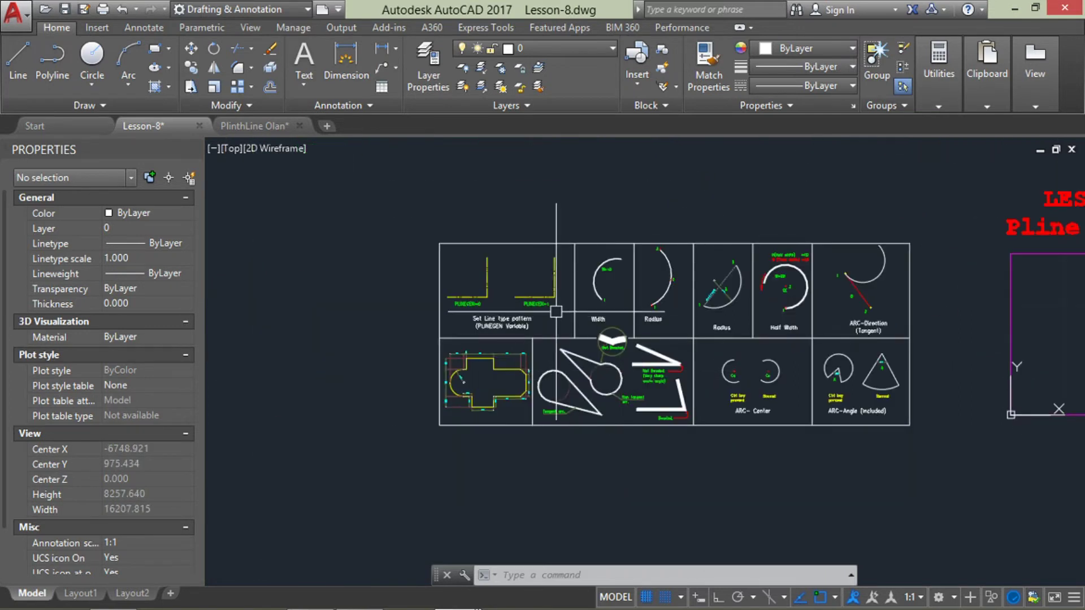
pyautogui.moveTo(450, 300); pyautogui.dragTo(508, 351, button='middle')
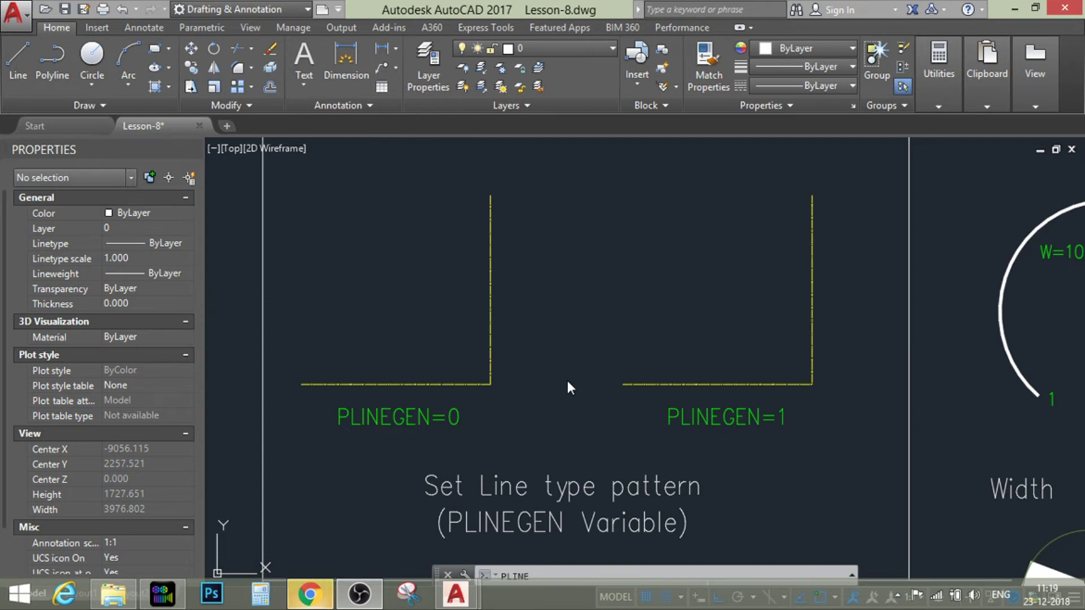
# Step: Zoom in and out around the PLINEGEN=1 corner example
pyautogui.scroll(-1, 547, 394)
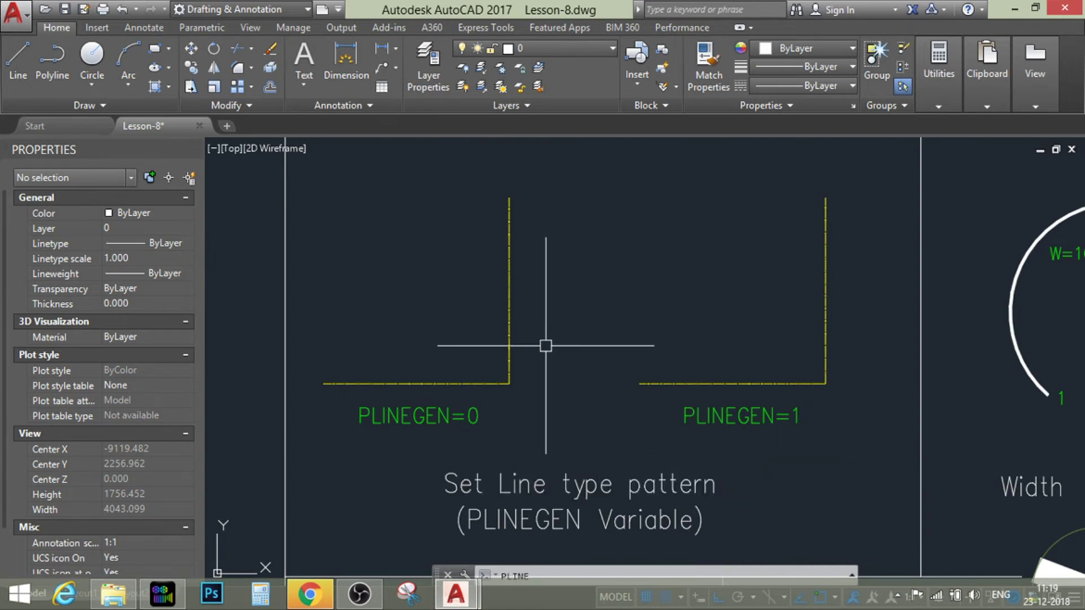
pyautogui.scroll(4, 526, 387)
pyautogui.scroll(-2, 515, 389)
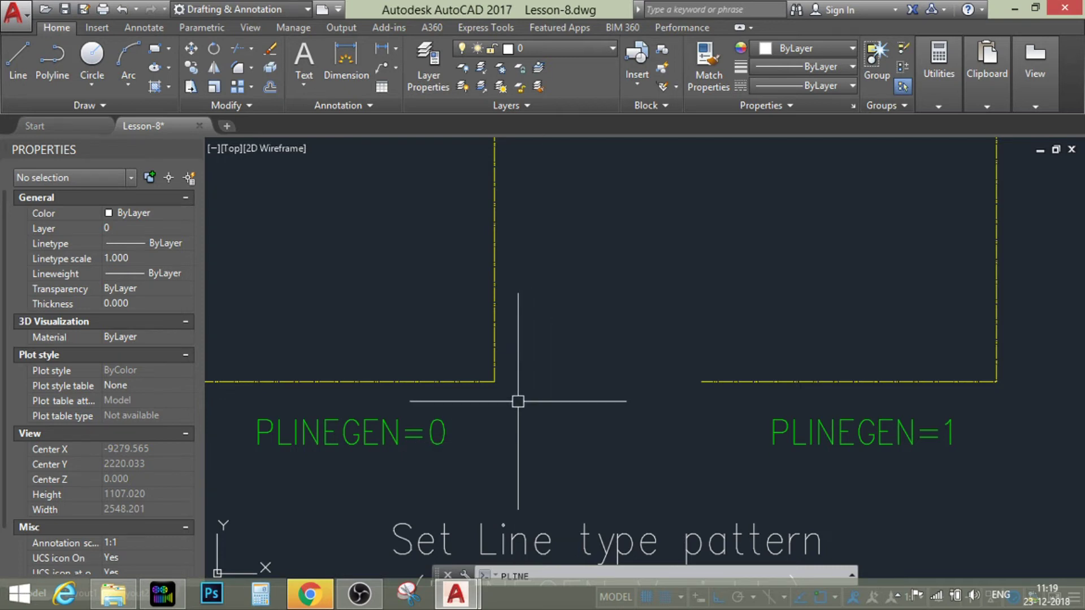
pyautogui.scroll(3, 502, 390)
pyautogui.scroll(2, 503, 386)
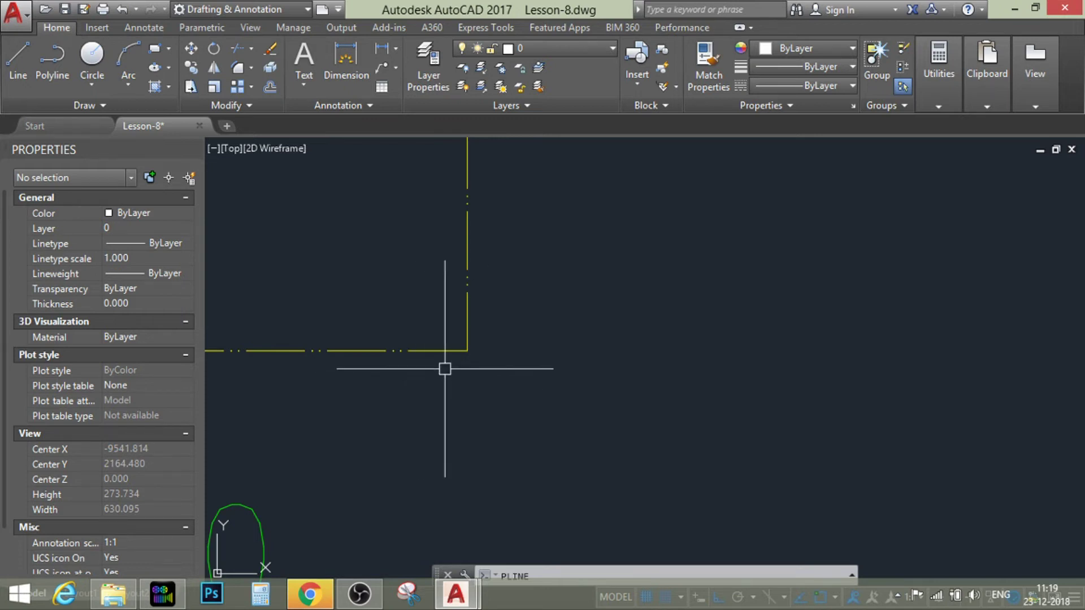
pyautogui.scroll(-5, 511, 358)
pyautogui.scroll(-2, 511, 358)
pyautogui.scroll(3, 796, 365)
pyautogui.scroll(3, 836, 356)
pyautogui.scroll(2, 814, 352)
pyautogui.scroll(2, 810, 346)
pyautogui.scroll(2, 750, 328)
pyautogui.scroll(2, 691, 342)
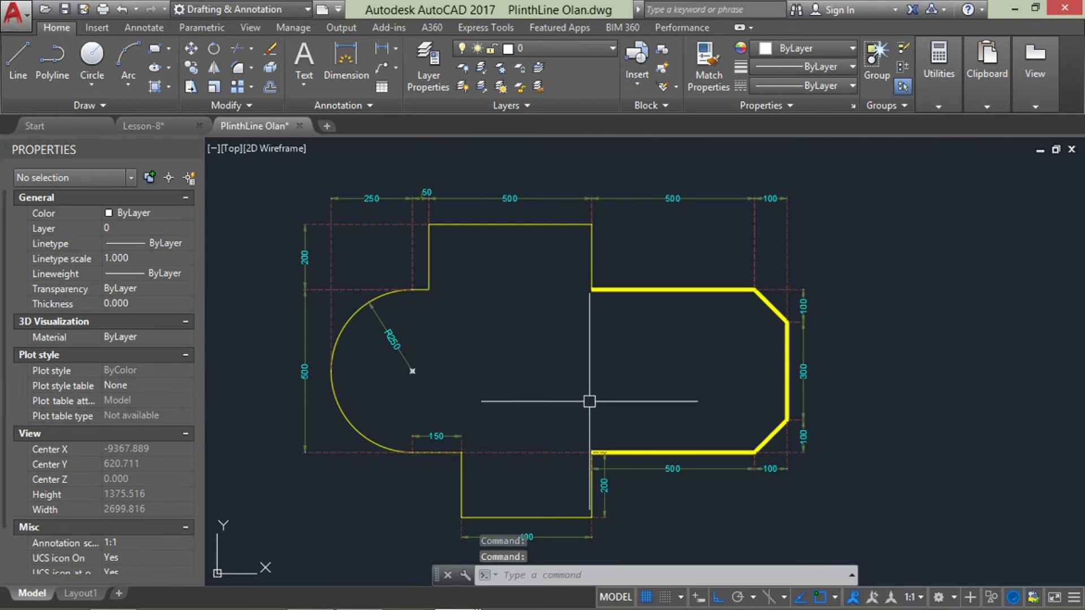
# Step: Shift the plinth drawing upward, then switch back to the Lesson-8 drawing with Ctrl+Tab
pyautogui.moveTo(585, 391); pyautogui.dragTo(583, 351, button='middle')
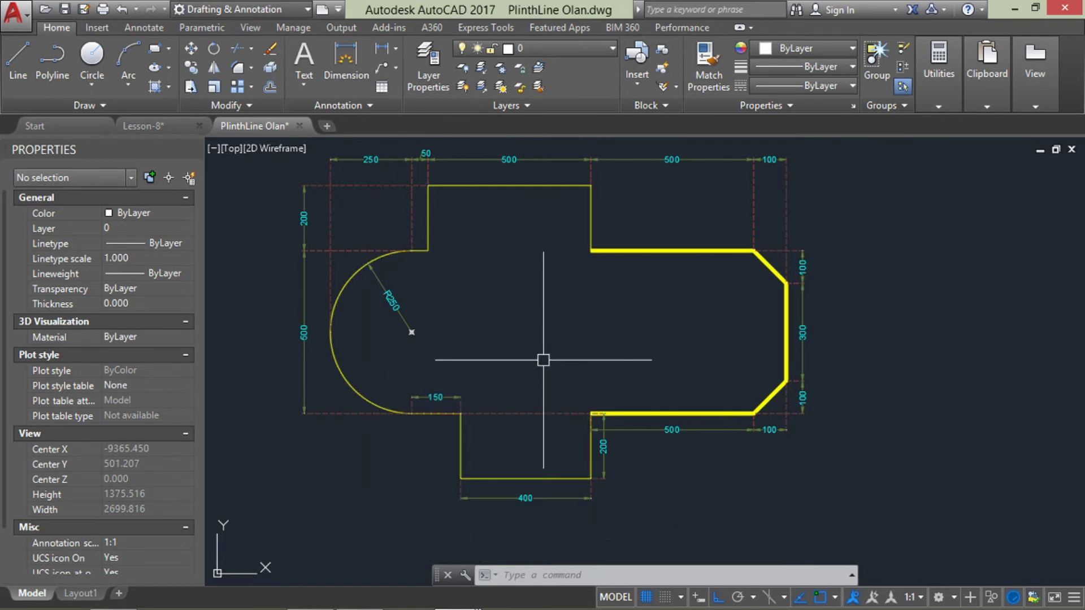
pyautogui.hotkey('ctrl', 'Tab')
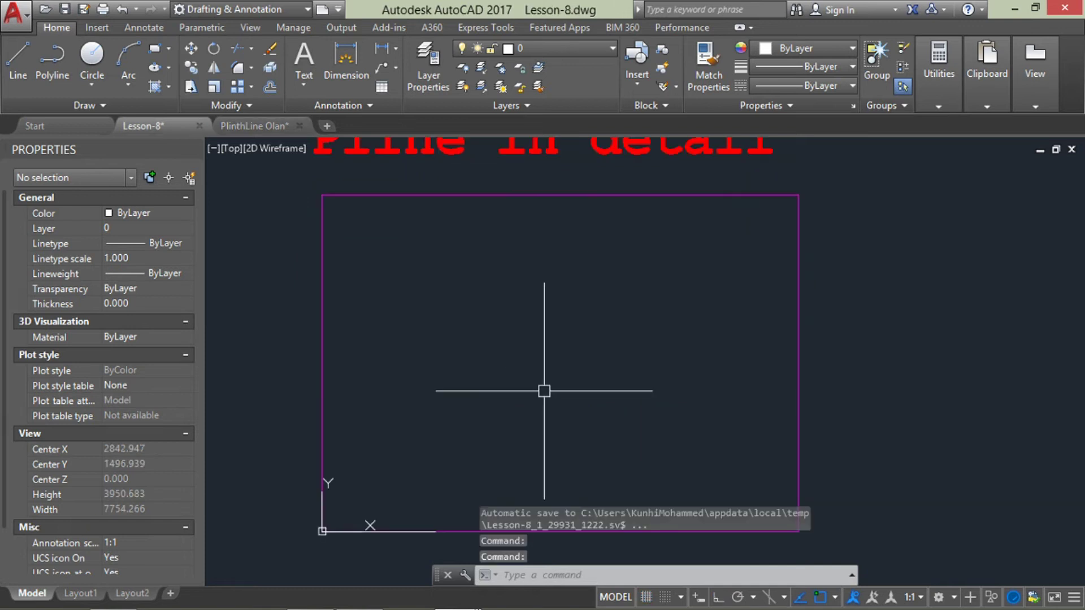
# Step: Turn on grid and snap, then draw a 20-unit polyline wedge widening from 0 to 5
pyautogui.click(646, 597)
pyautogui.click(666, 597)
pyautogui.scroll(4, 525, 430)
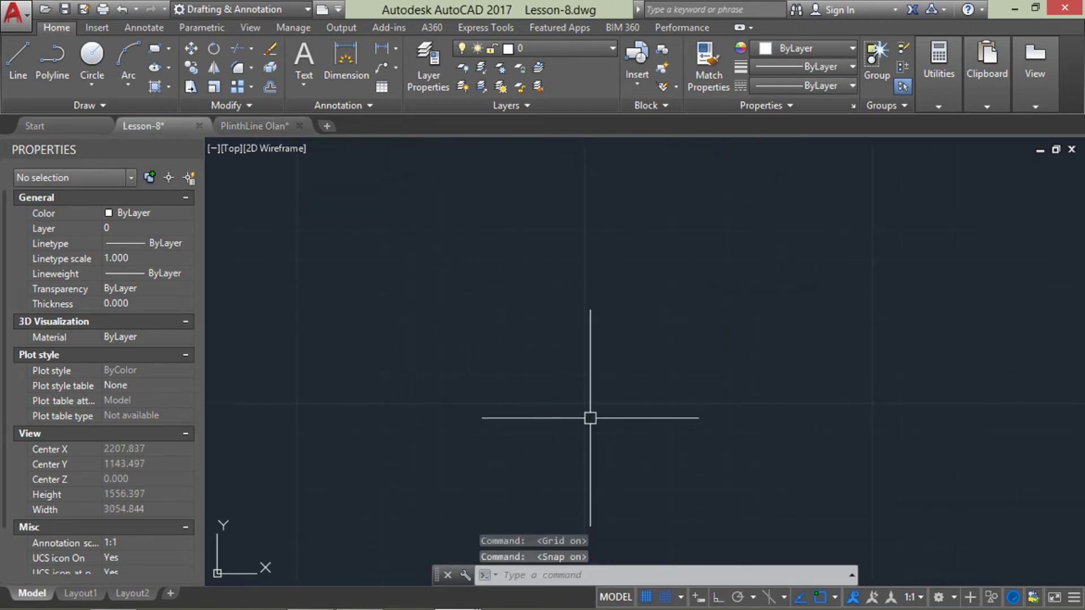
pyautogui.write('pl')
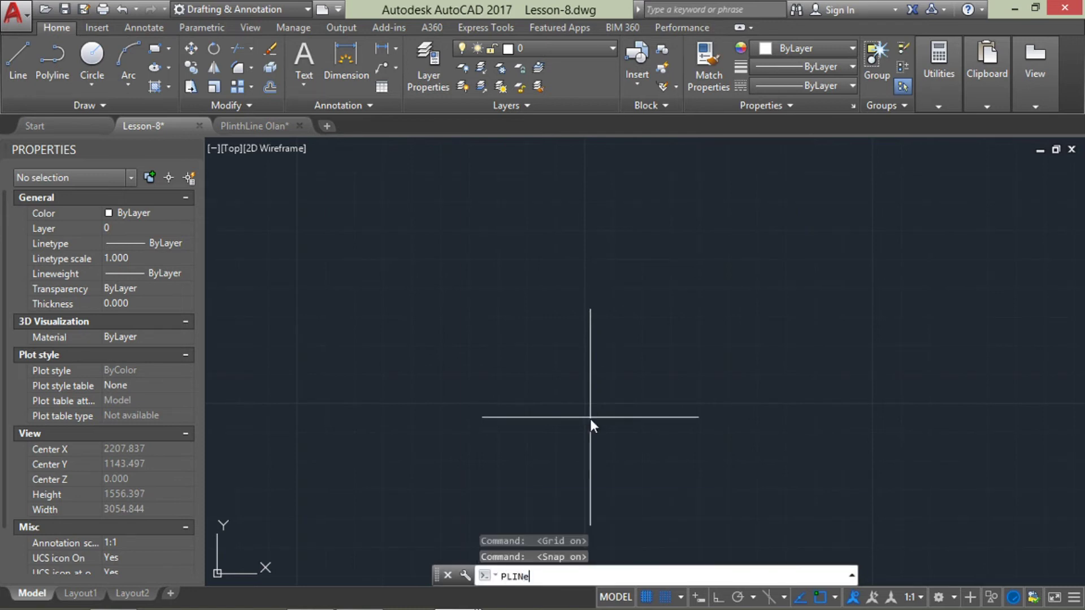
pyautogui.press('Return')
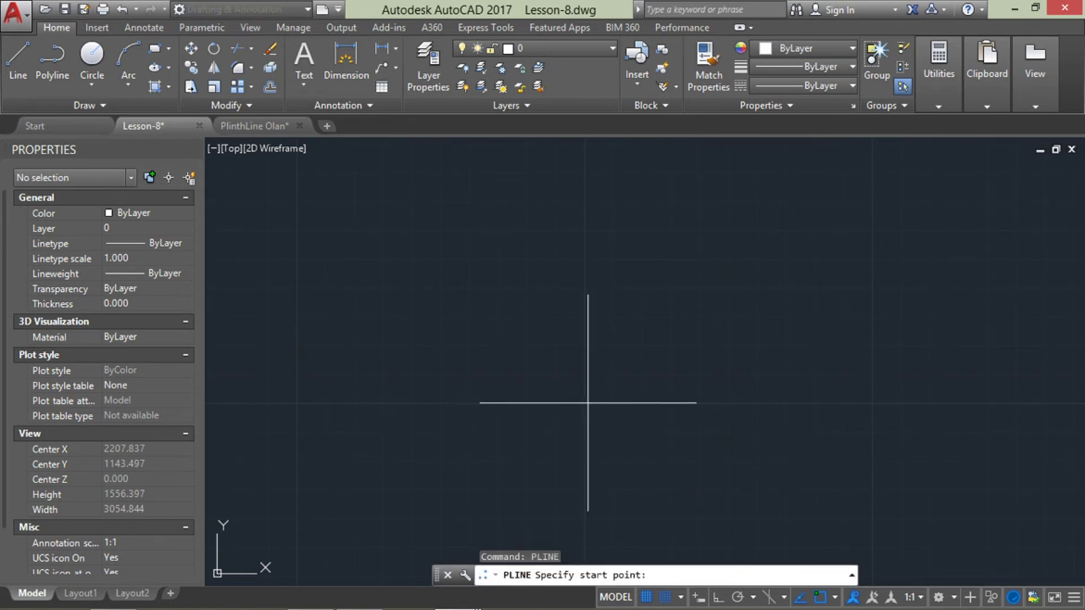
pyautogui.click(584, 403)
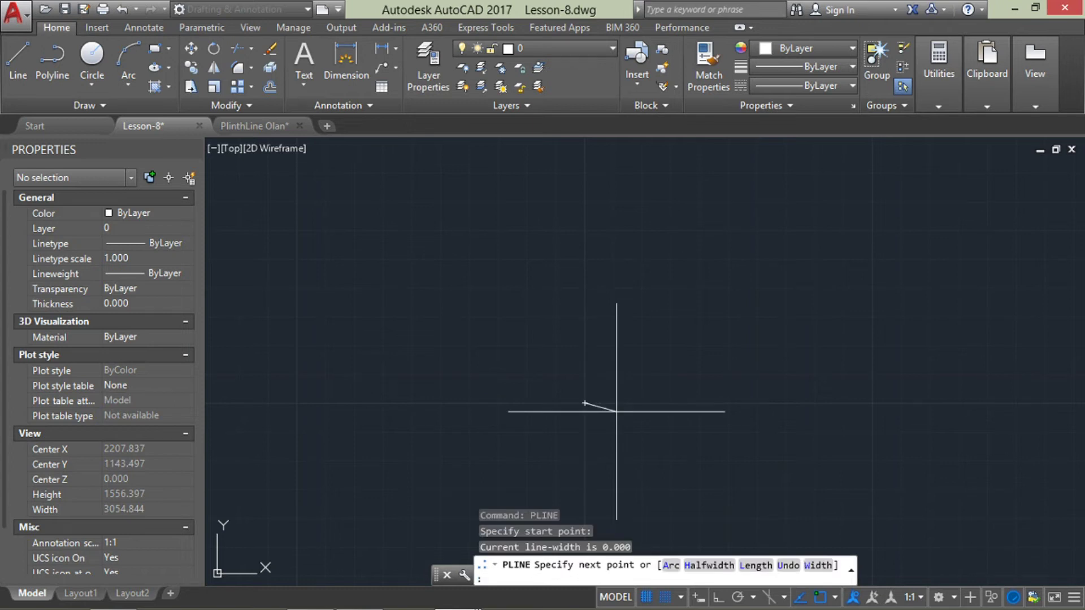
pyautogui.write('w')
pyautogui.press('Return')
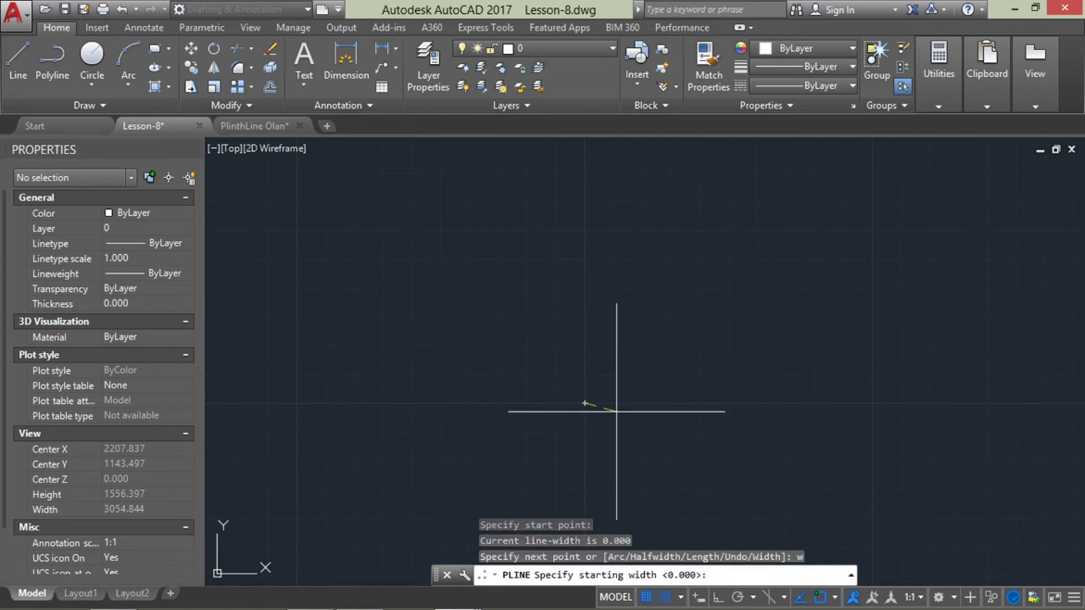
pyautogui.press('Return')
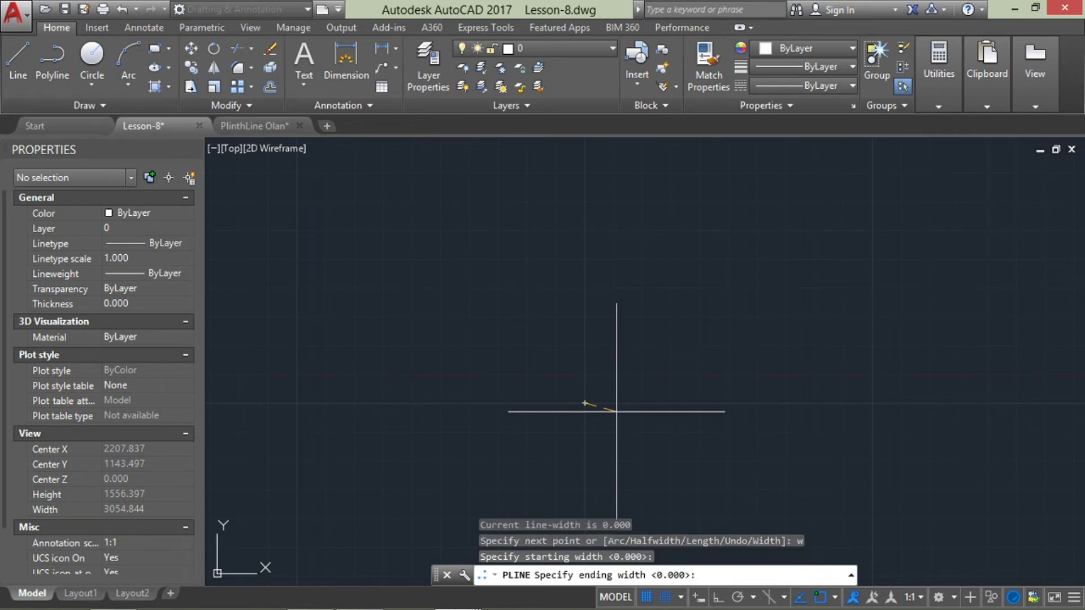
pyautogui.write('5')
pyautogui.press('Return')
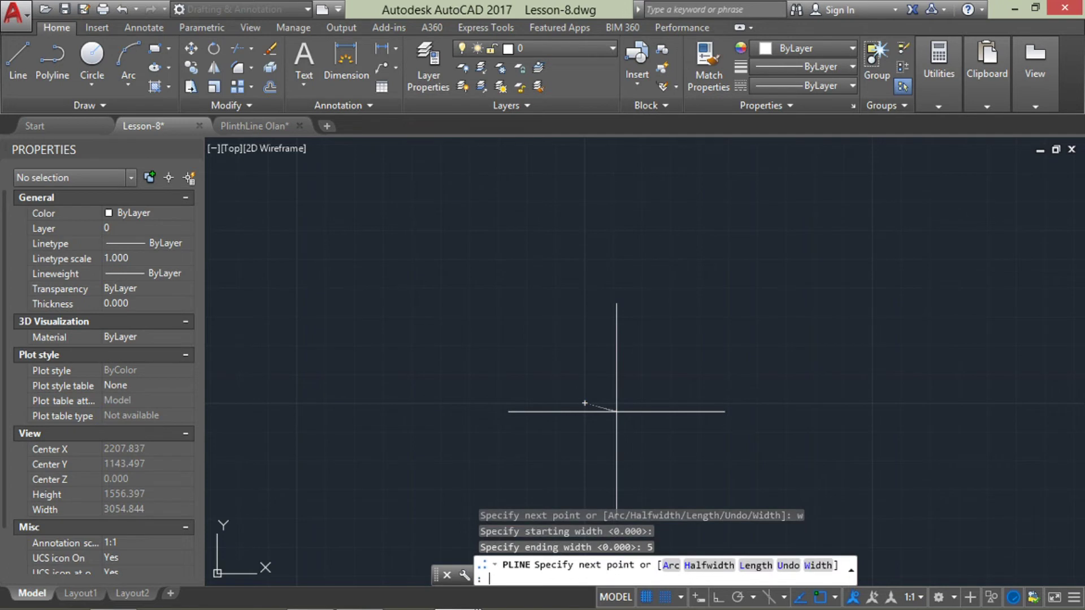
pyautogui.press('F8')
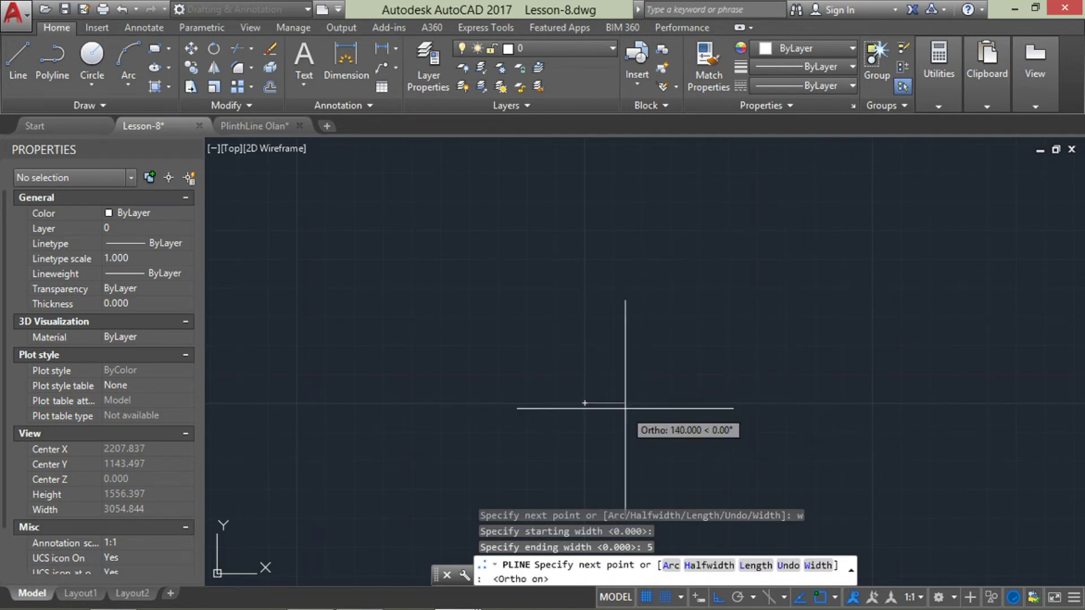
pyautogui.write('20')
pyautogui.press('Return')
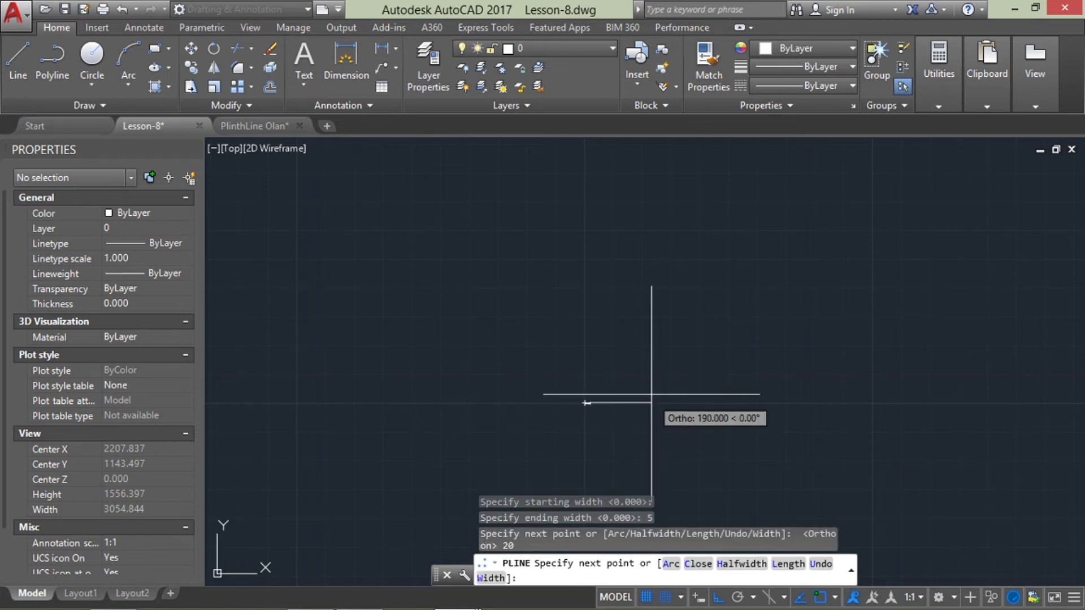
# Step: Add a zero-width 50-unit tail and finish the arrow polyline
pyautogui.scroll(5, 652, 394)
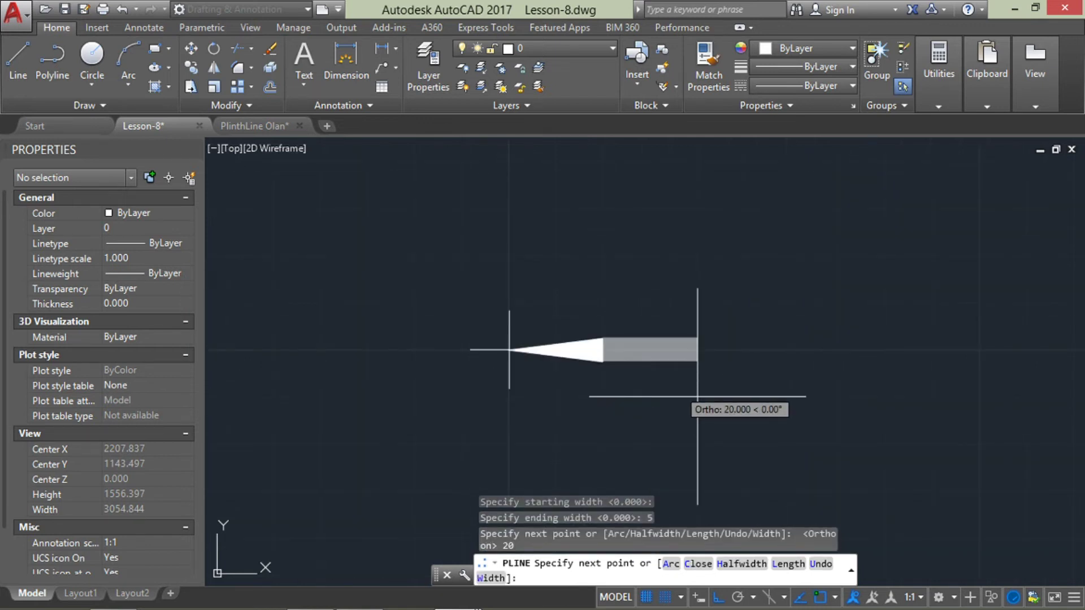
pyautogui.write('w')
pyautogui.press('Return')
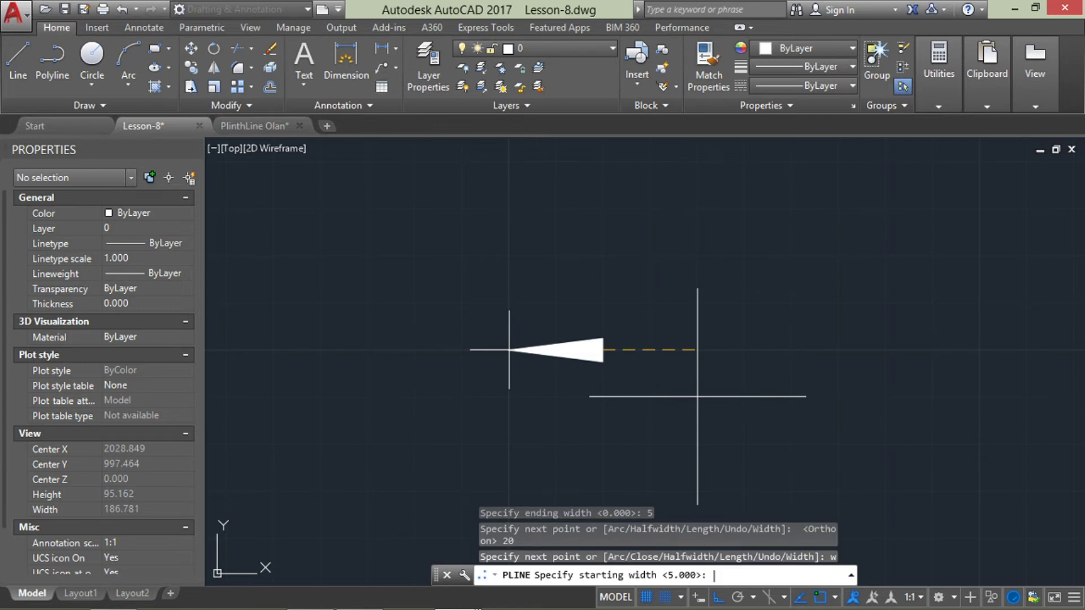
pyautogui.press('Return')
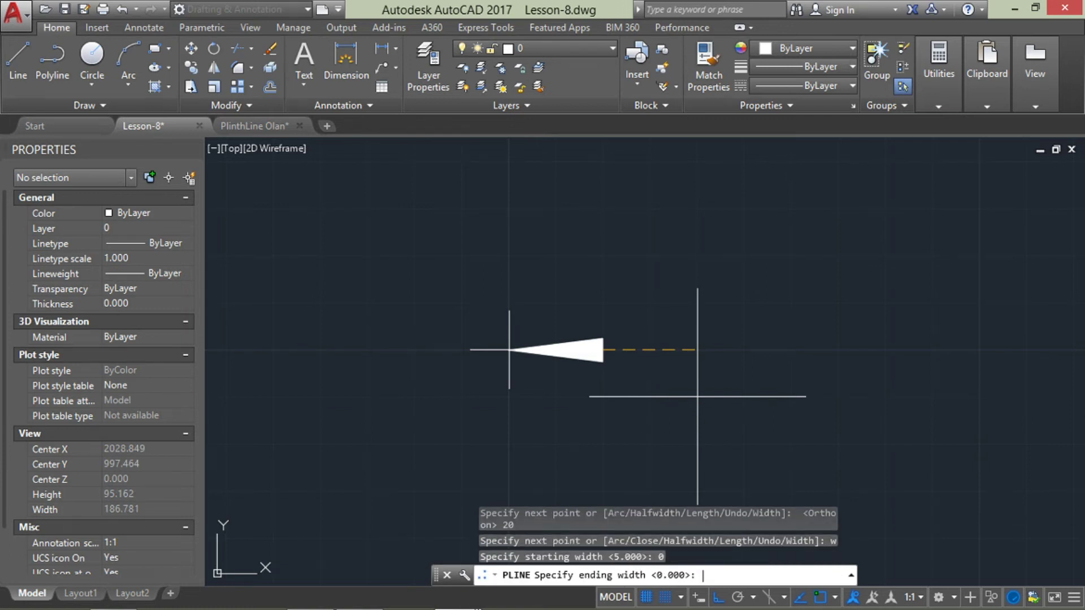
pyautogui.write('0')
pyautogui.press('Return')
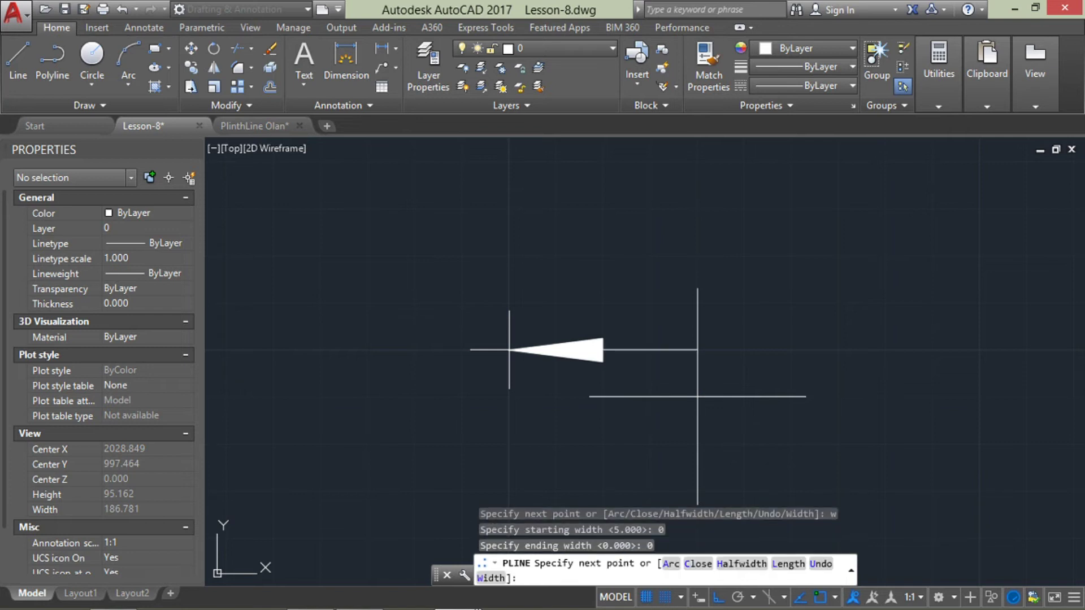
pyautogui.write('5')
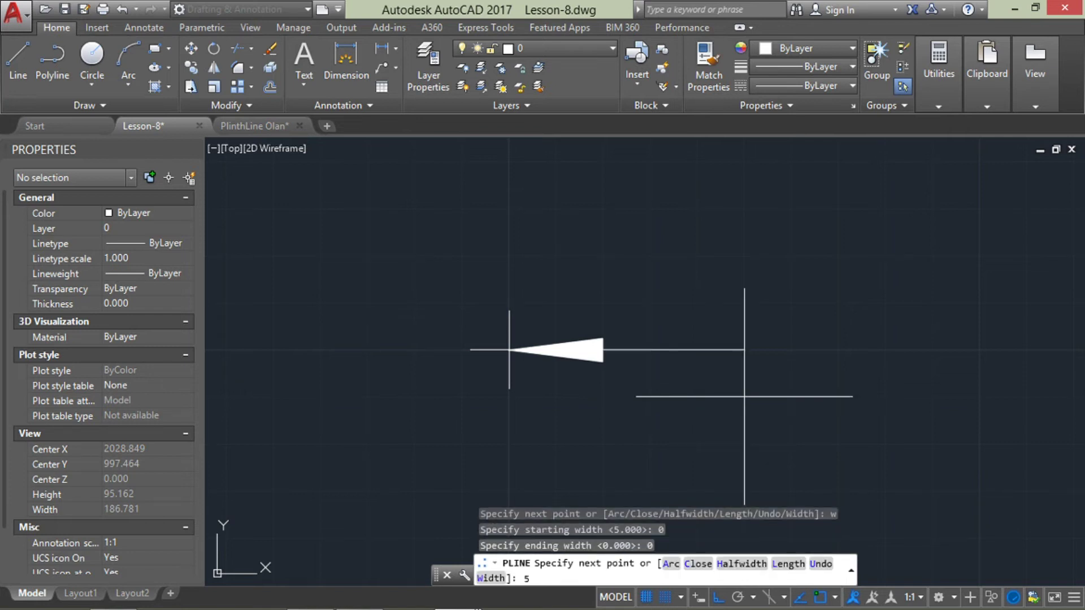
pyautogui.press('Return')
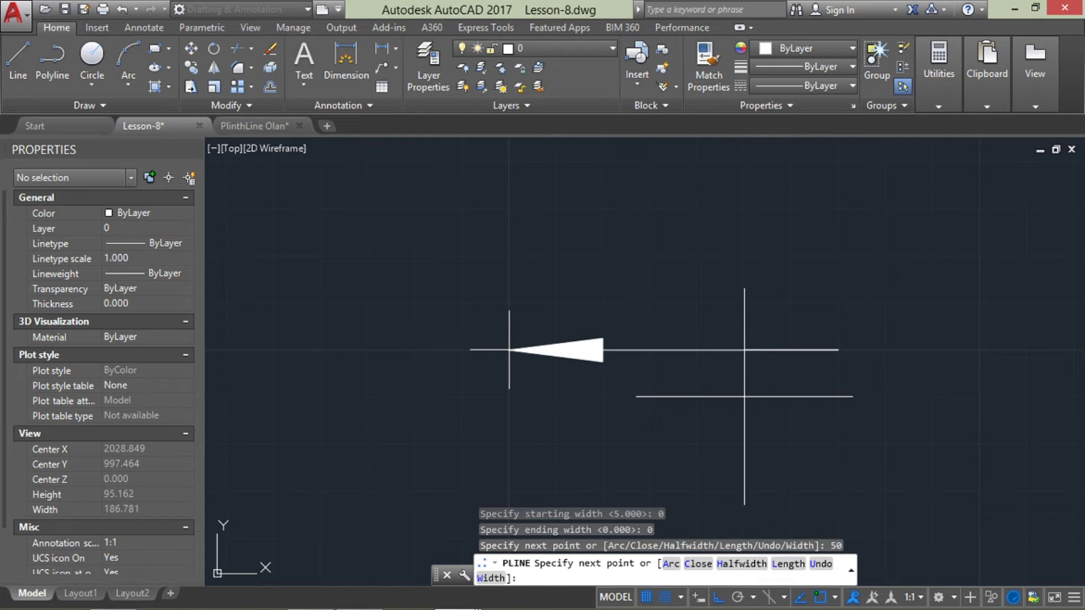
pyautogui.press('Return')
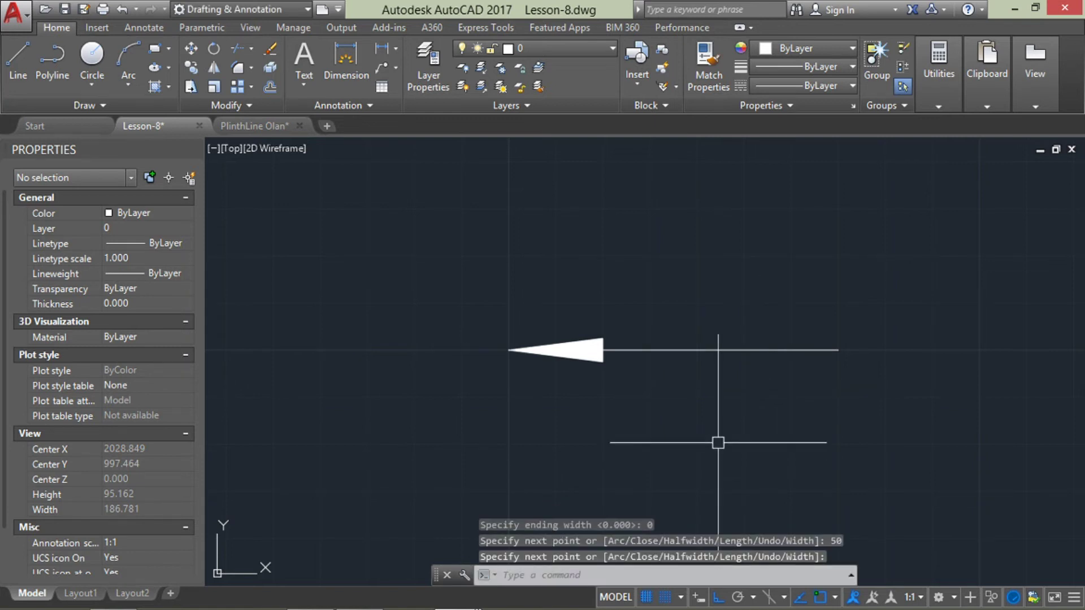
# Step: Start a new polyline with a 10-unit segment widening from 0 to 10
pyautogui.write('pl')
pyautogui.press('Return')
pyautogui.click(508, 444)
pyautogui.write('w')
pyautogui.press('Return')
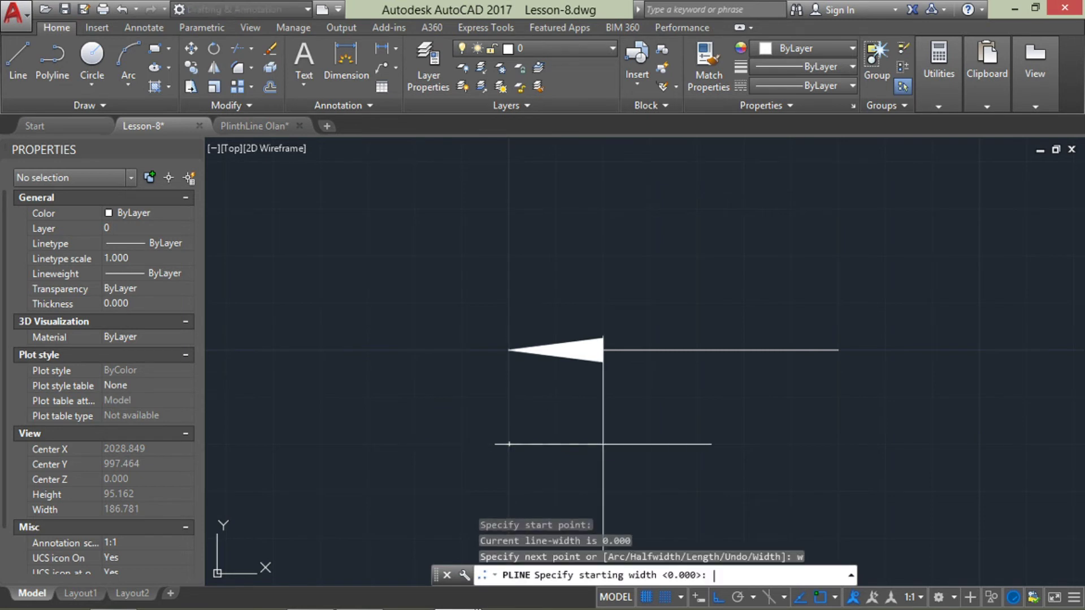
pyautogui.press('Return')
pyautogui.write('10')
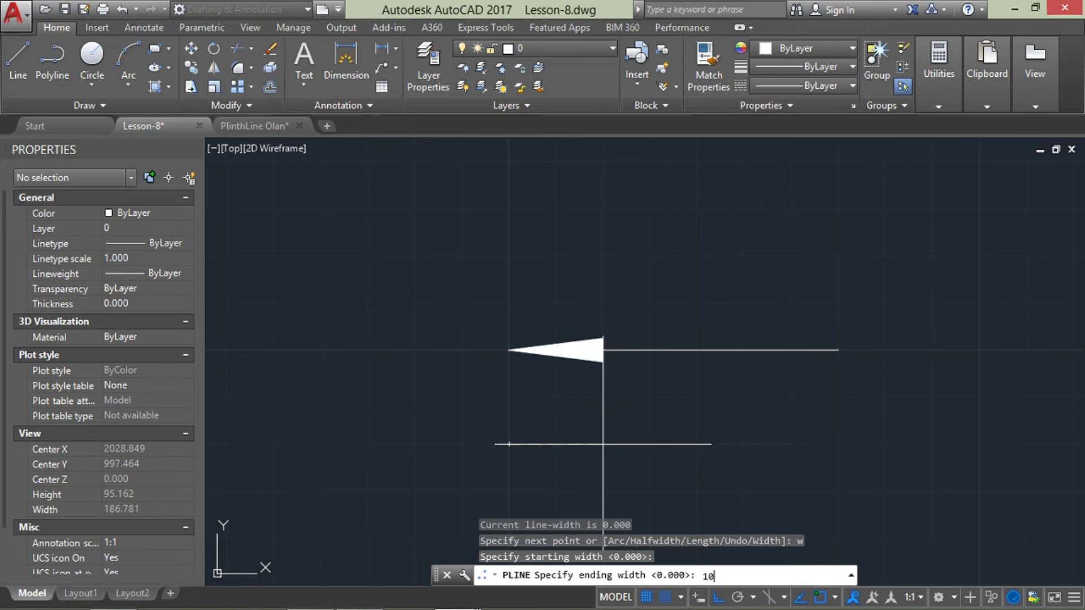
pyautogui.press('Return')
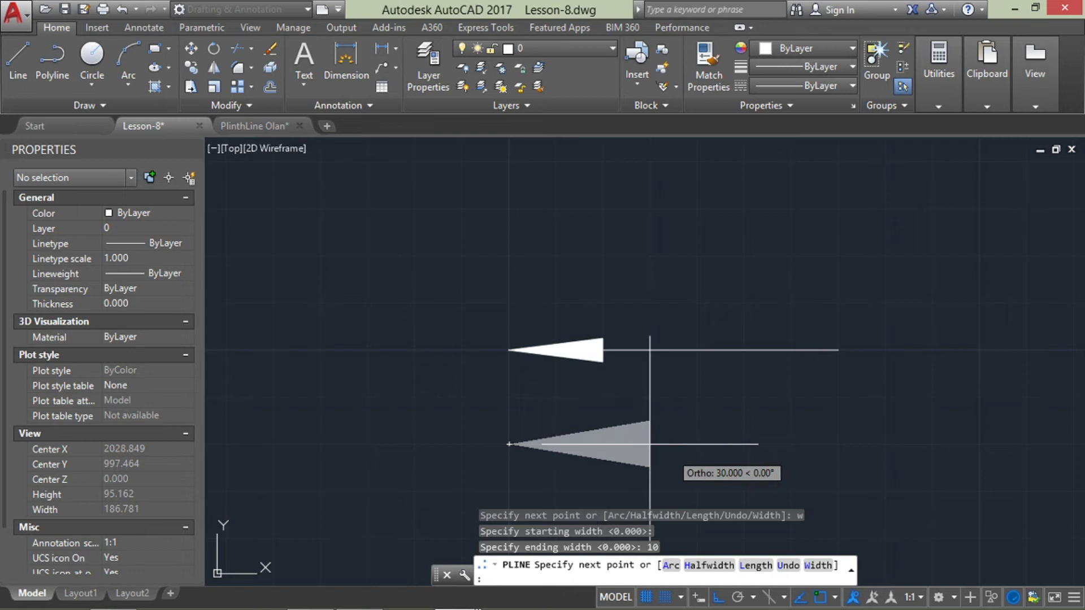
pyautogui.write('10')
pyautogui.press('Return')
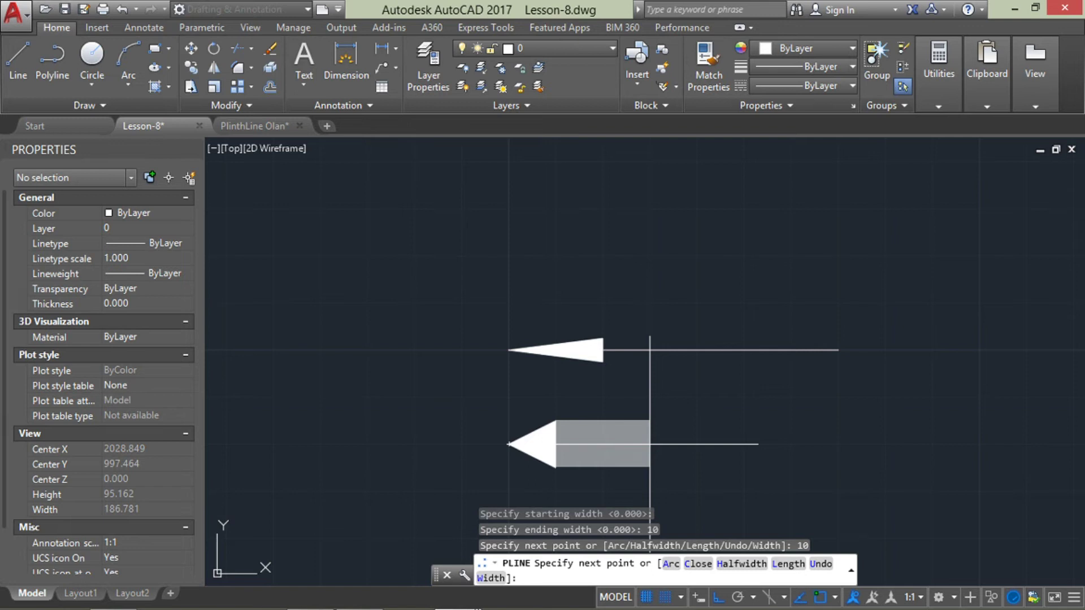
# Step: Add a 10-unit segment tapering from width 10 to a point, completing the diamond
pyautogui.press('Return')
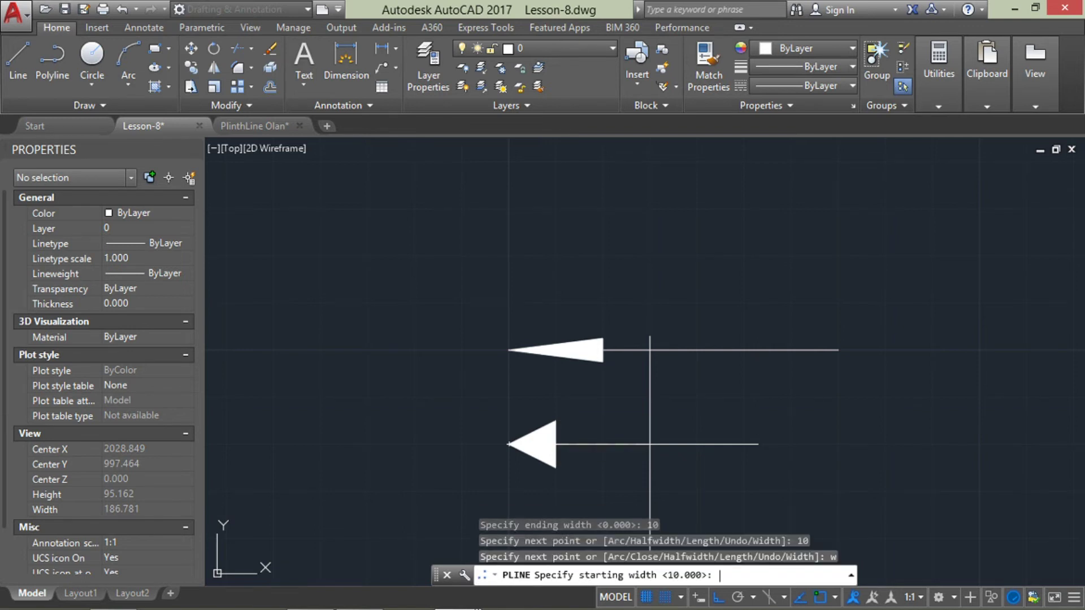
pyautogui.press('Return')
pyautogui.write('0')
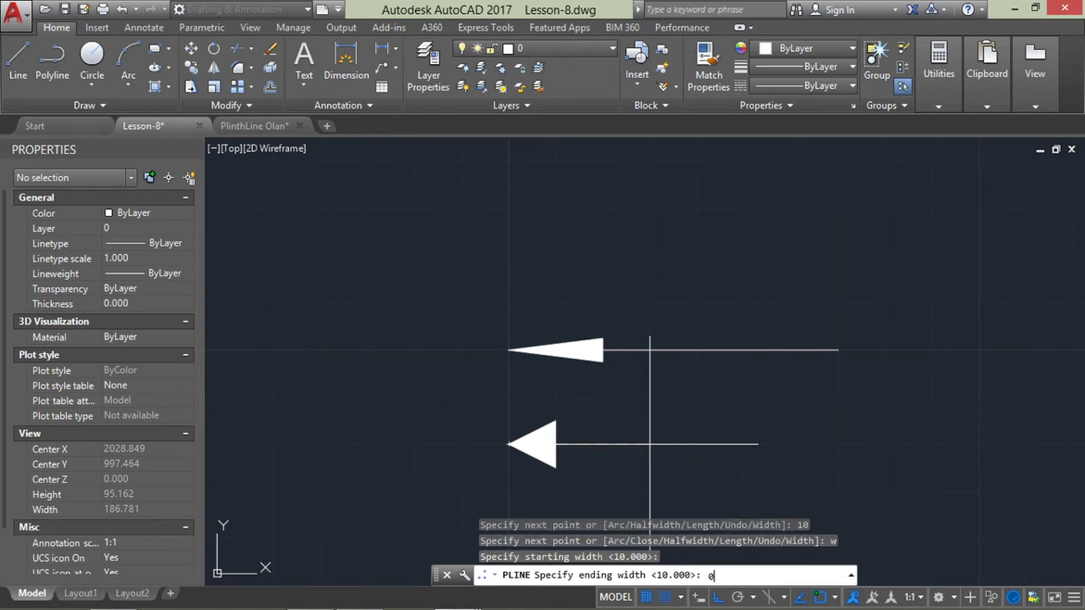
pyautogui.press('Return')
pyautogui.write('10')
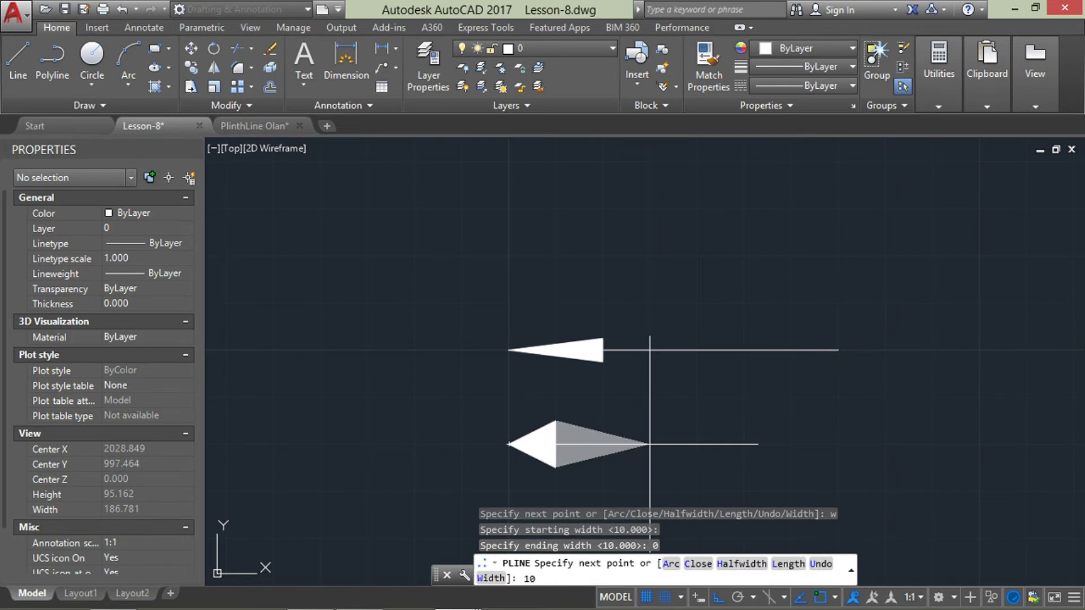
pyautogui.press('Return')
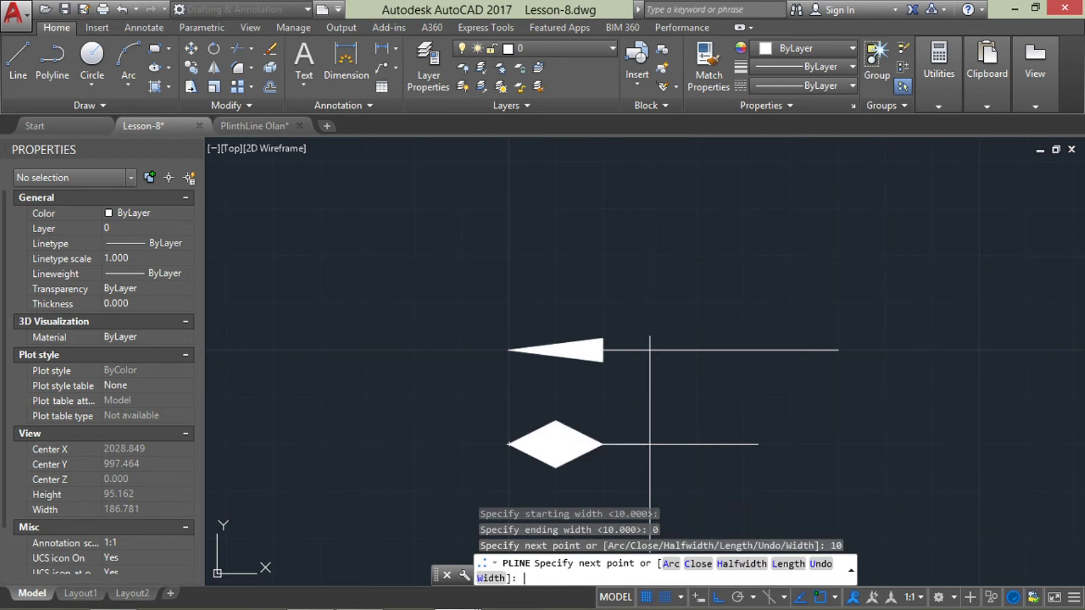
pyautogui.press('Escape')
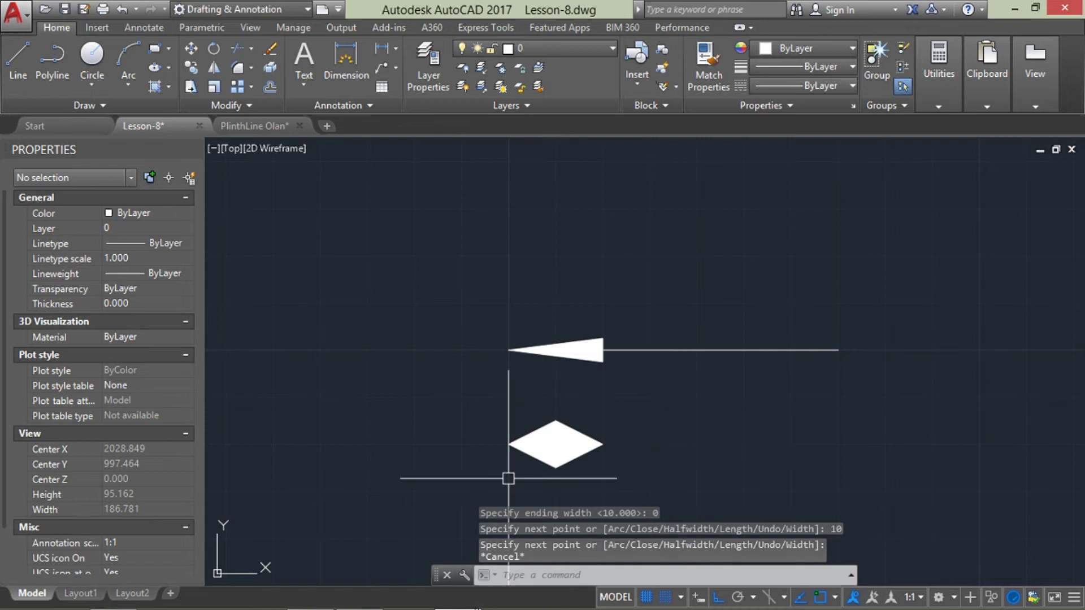
pyautogui.scroll(2, 670, 452)
pyautogui.moveTo(592, 369); pyautogui.dragTo(664, 460, button='middle')
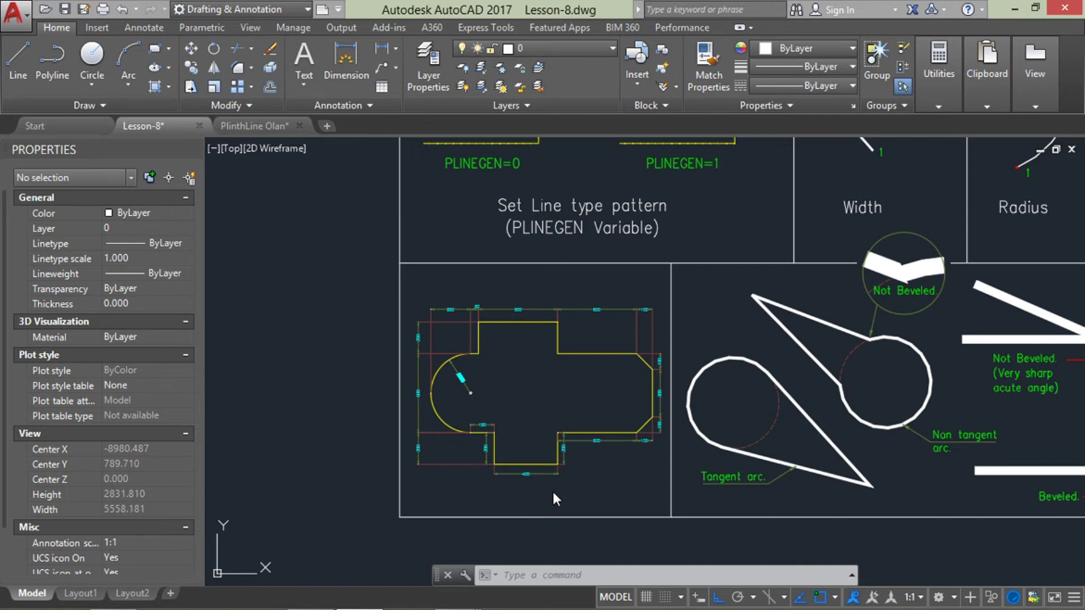
# Step: Start COPY and window-select the plinth outline together with its dimensions
pyautogui.write('CO')
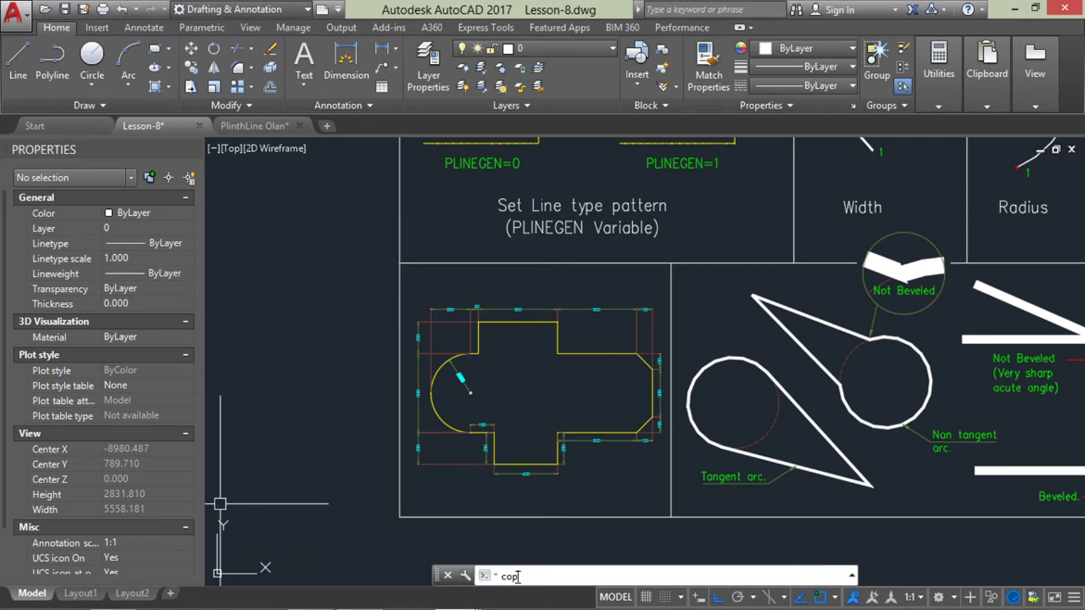
pyautogui.write('PY')
pyautogui.click(511, 436)
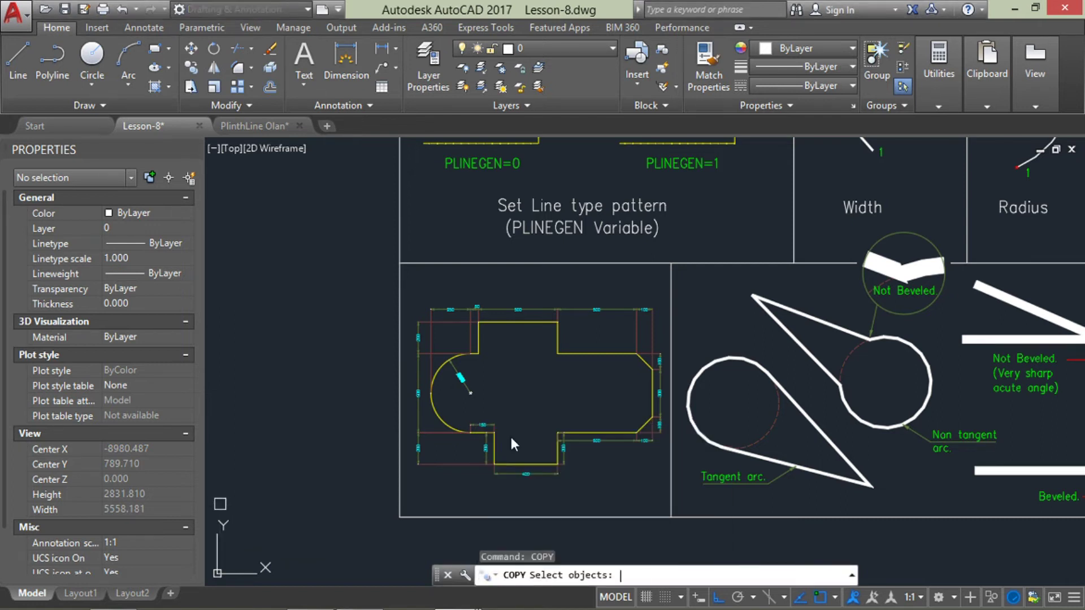
pyautogui.click(366, 529)
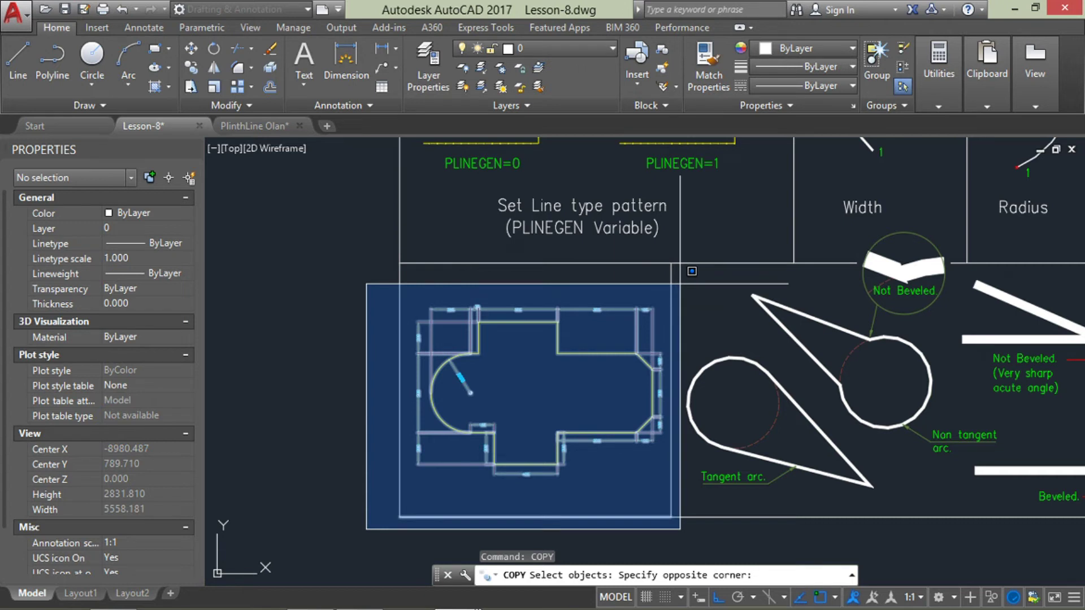
pyautogui.click(692, 272)
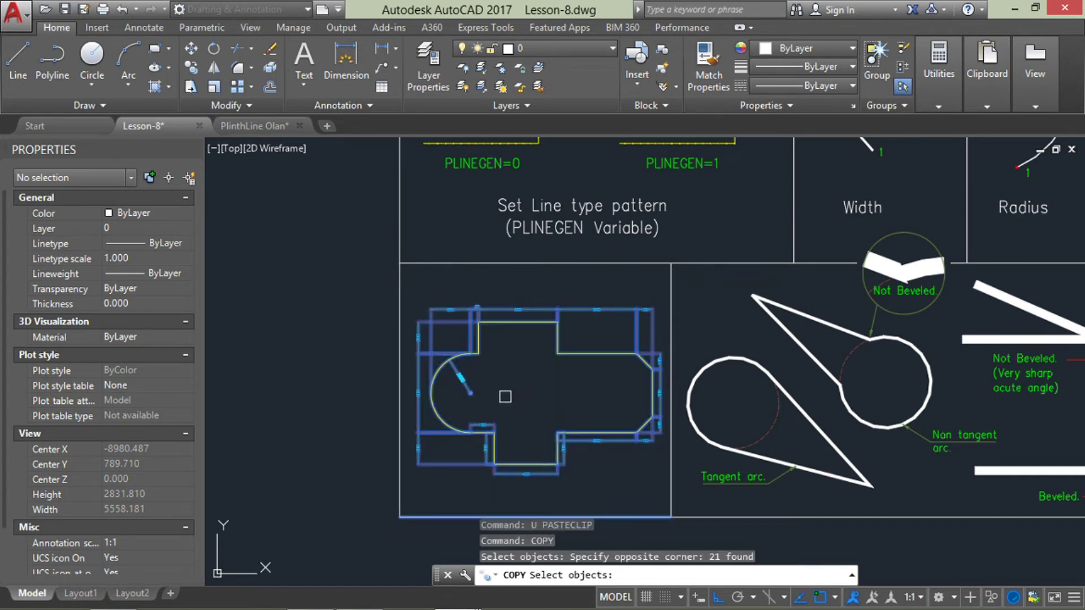
pyautogui.press('Return')
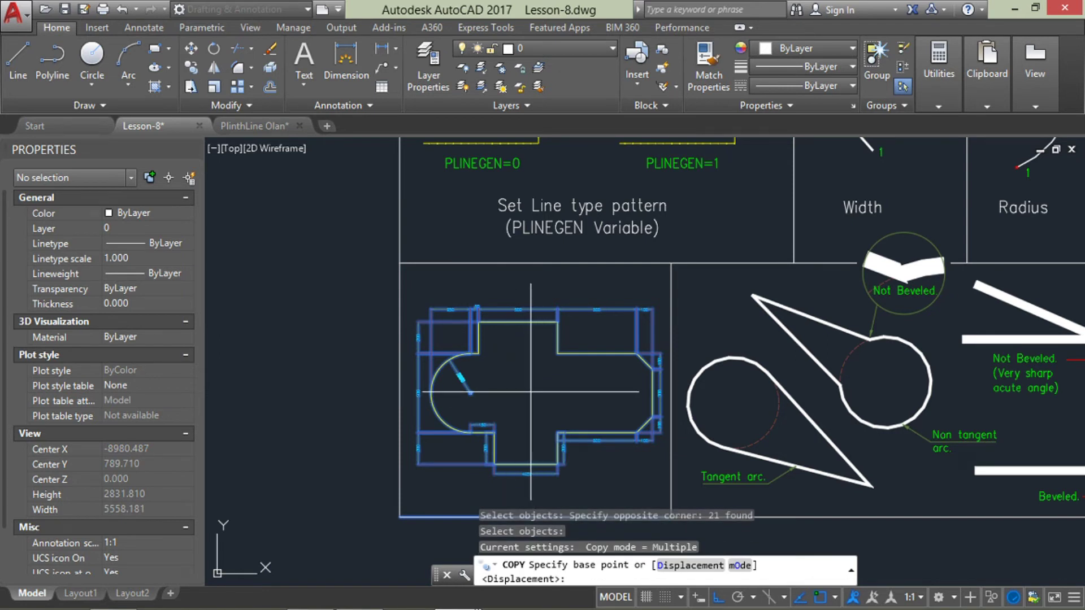
# Step: Place the copy just right of the Lesson-08 frame, then select the copied outline
pyautogui.click(529, 391)
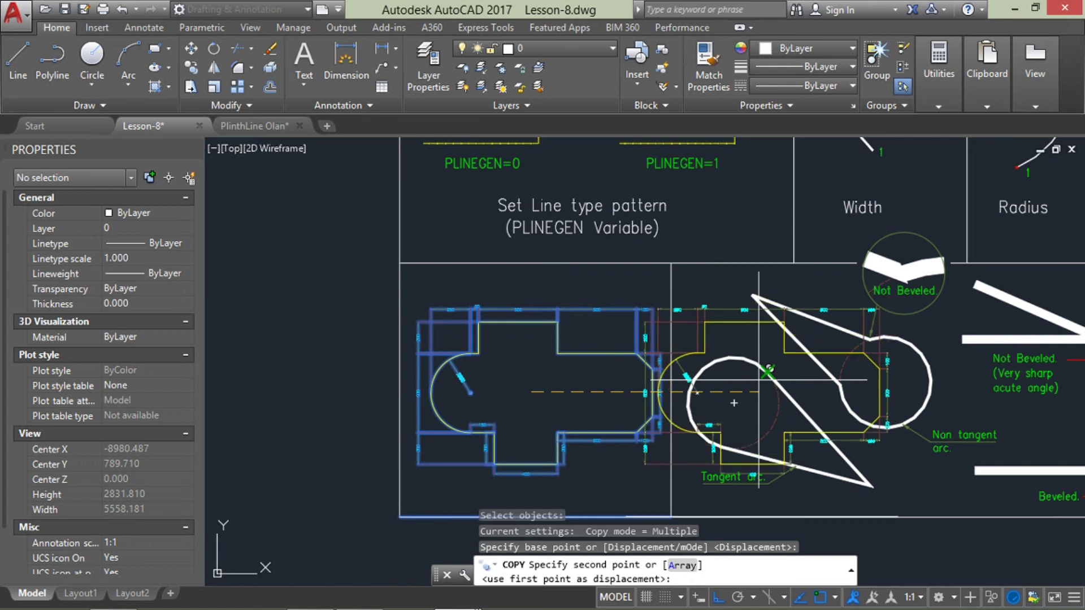
pyautogui.press('F8')
pyautogui.scroll(-5, 734, 403)
pyautogui.scroll(-3, 735, 418)
pyautogui.scroll(3, 792, 390)
pyautogui.scroll(2, 795, 386)
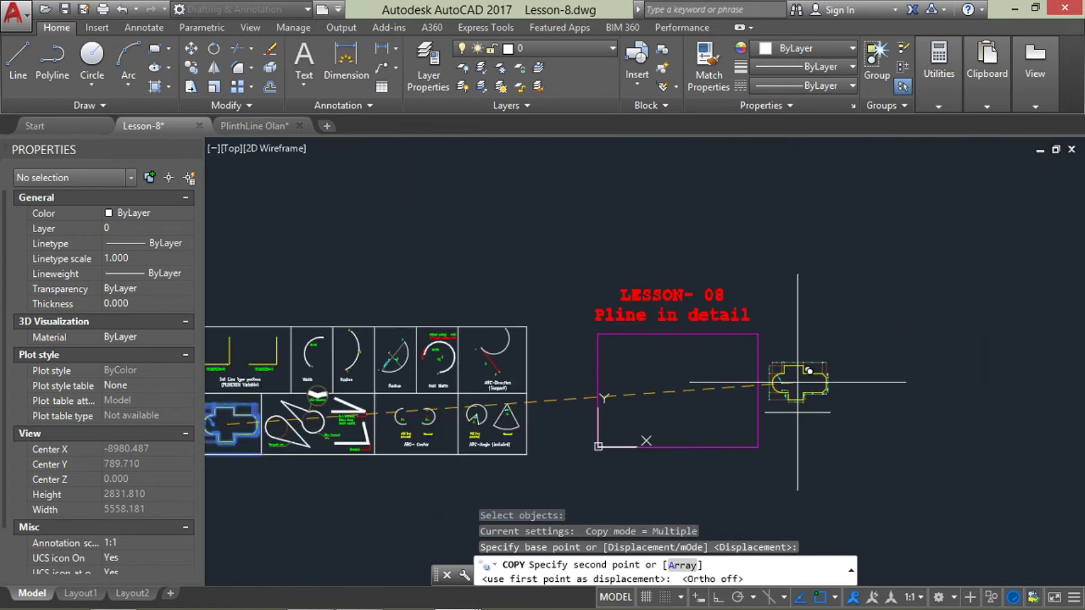
pyautogui.click(798, 382)
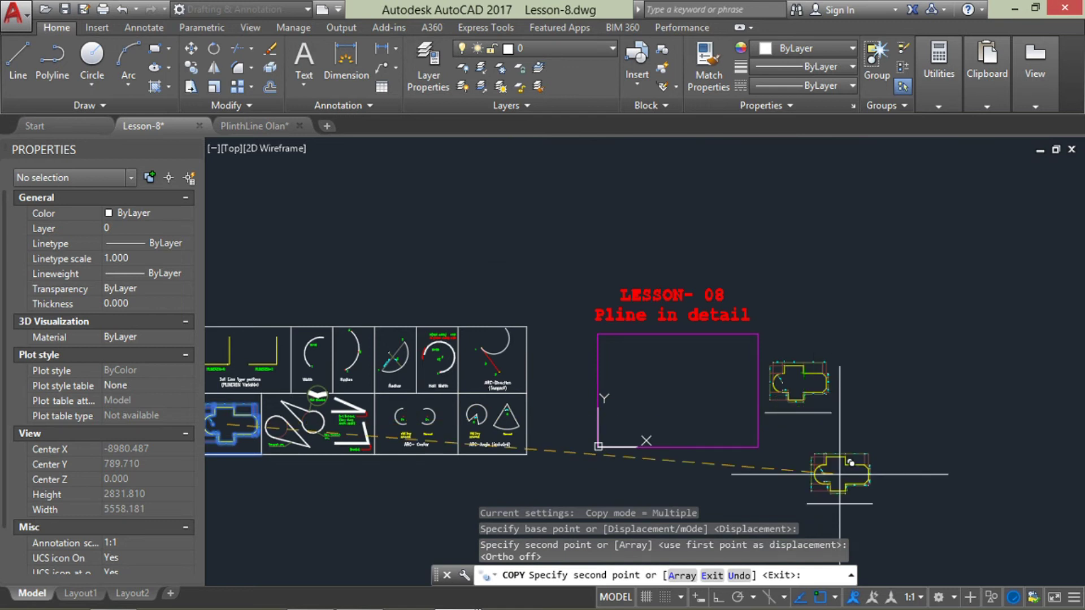
pyautogui.press('Escape')
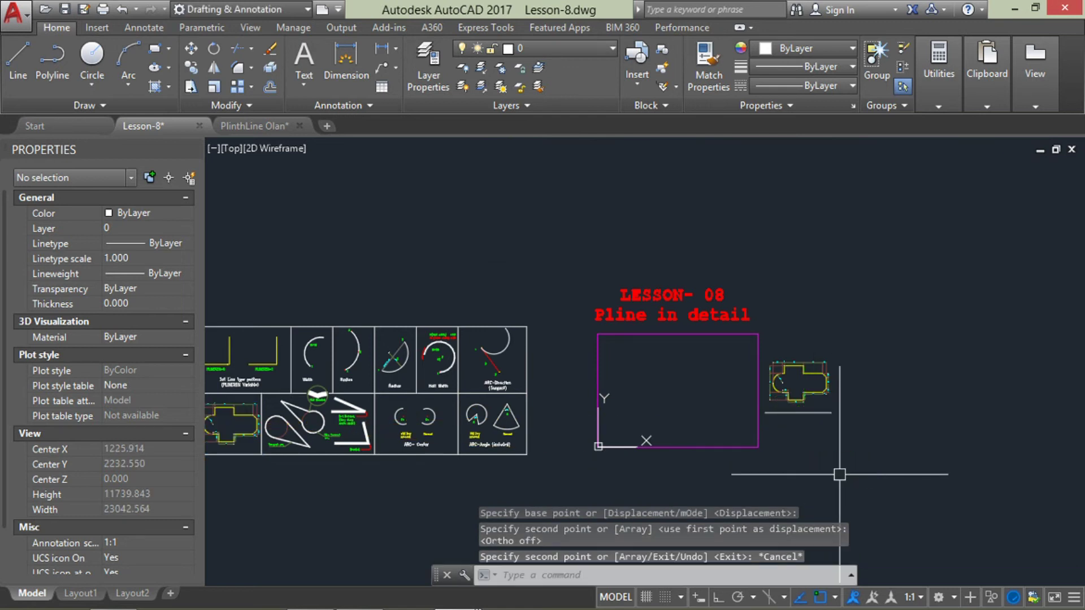
pyautogui.scroll(3, 818, 407)
pyautogui.click(785, 388)
pyautogui.scroll(-1, 695, 389)
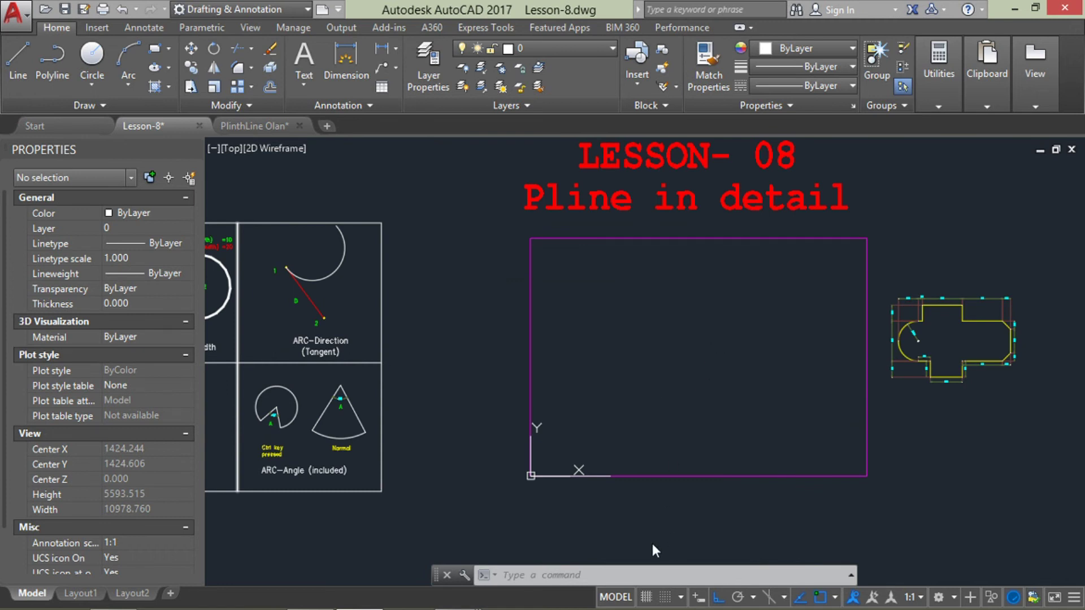
# Step: Turn on snap and grid and zoom into the empty Lesson-08 frame
pyautogui.click(665, 597)
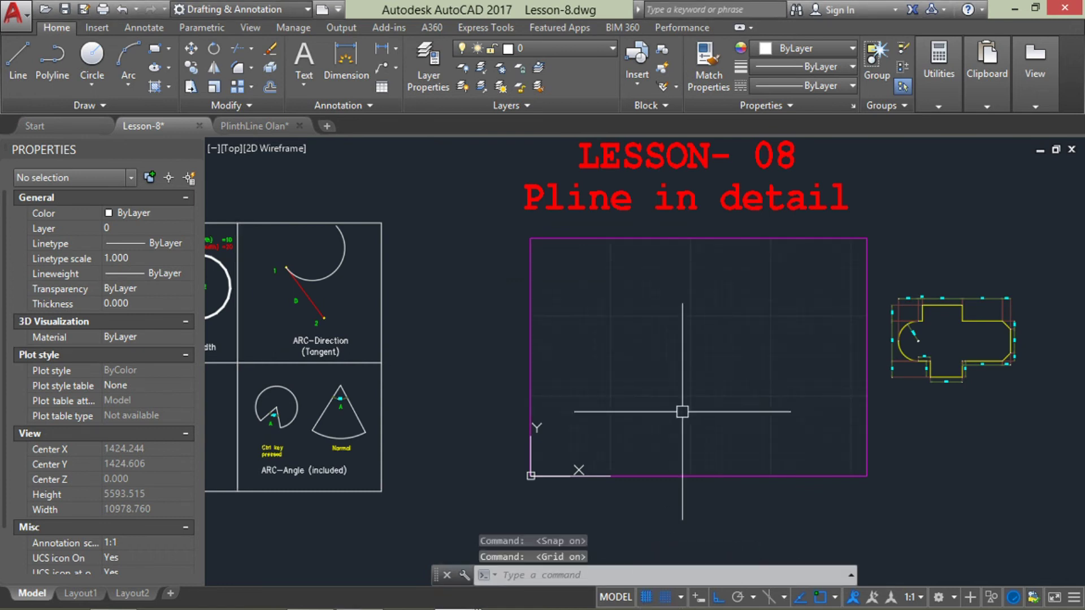
pyautogui.scroll(2, 565, 431)
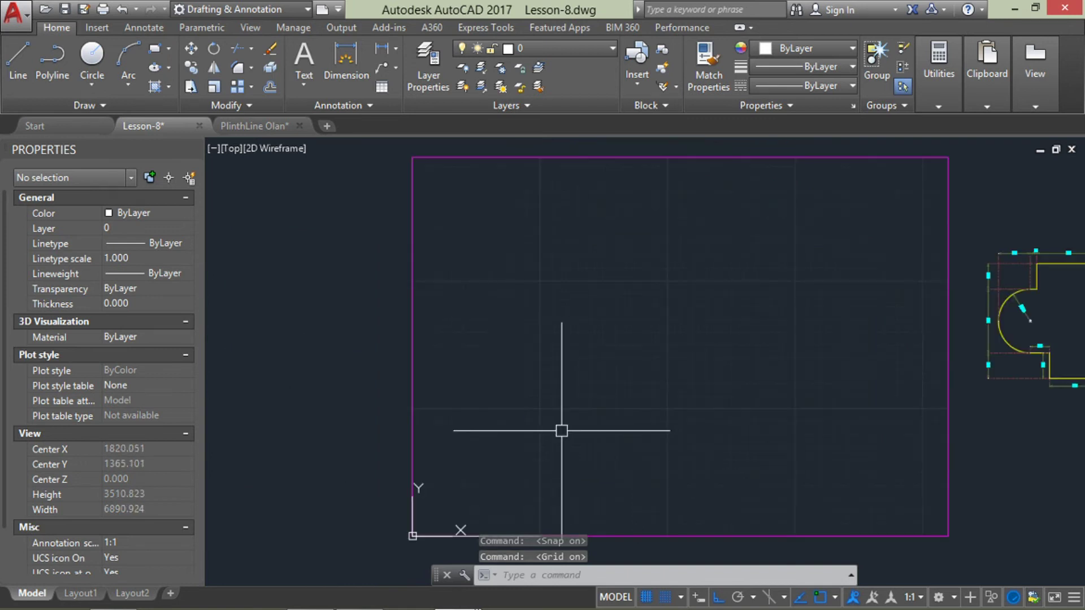
pyautogui.scroll(5, 741, 461)
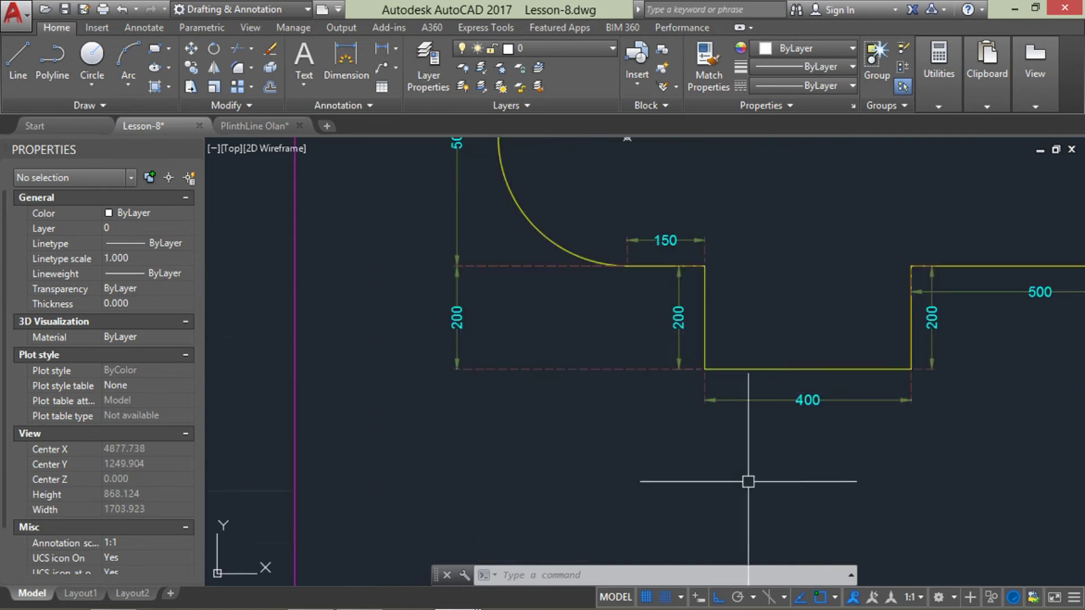
pyautogui.scroll(-6, 791, 367)
pyautogui.scroll(4, 550, 418)
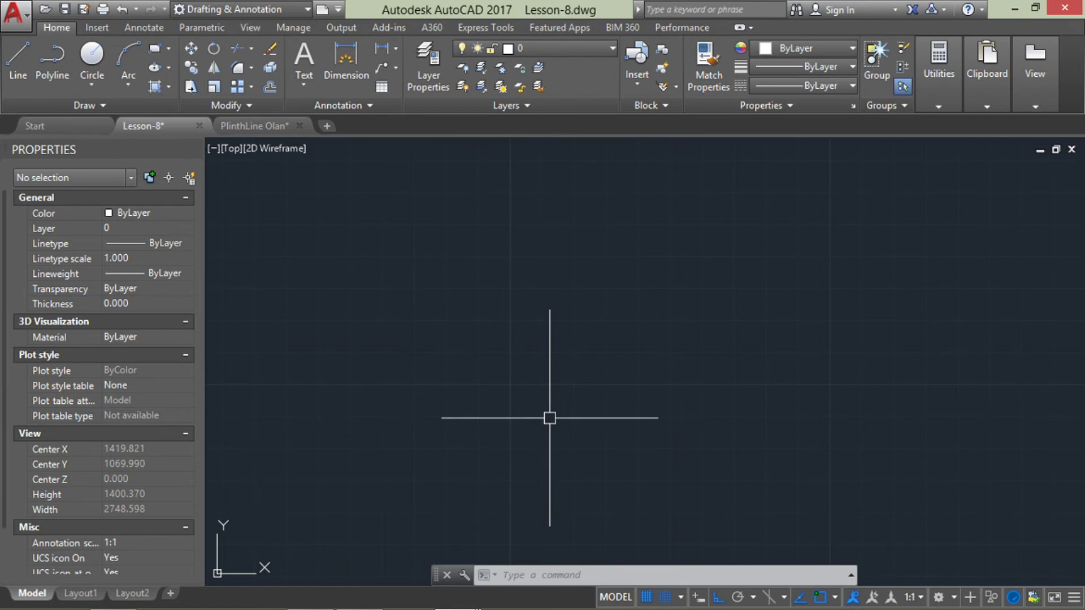
# Step: Start a polyline inside the frame with a 400-unit first segment
pyautogui.write('pl')
pyautogui.press('Return')
pyautogui.click(509, 384)
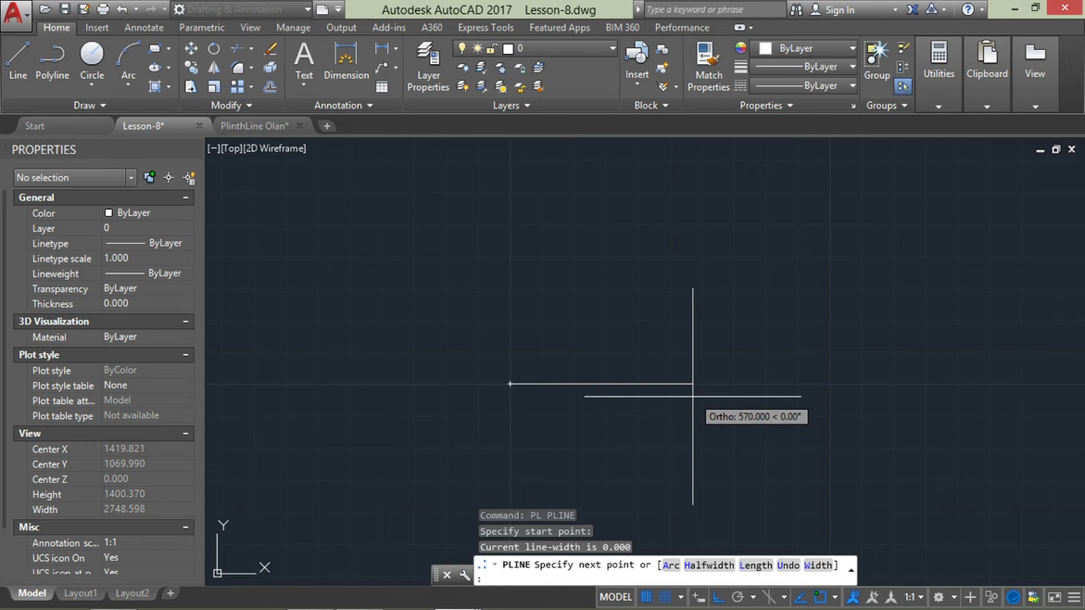
pyautogui.write('400')
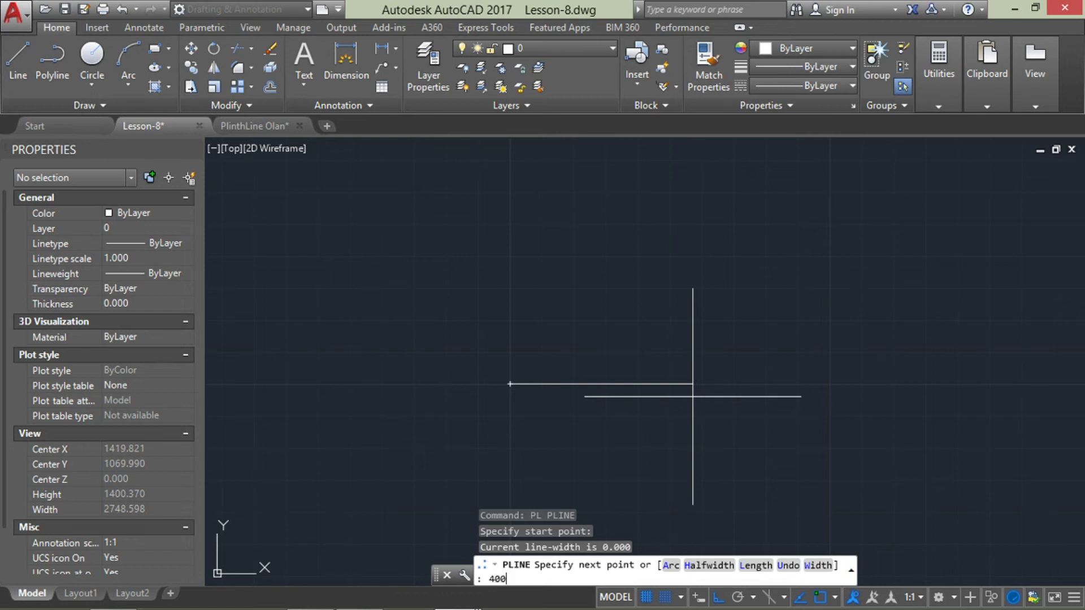
pyautogui.press('Return')
# Step: Add a 200-unit vertical segment and a 500-unit horizontal run
pyautogui.scroll(-3, 693, 397)
pyautogui.scroll(-3, 678, 367)
pyautogui.scroll(4, 680, 338)
pyautogui.write('200')
pyautogui.press('Return')
pyautogui.scroll(2, 687, 337)
pyautogui.scroll(2, 696, 337)
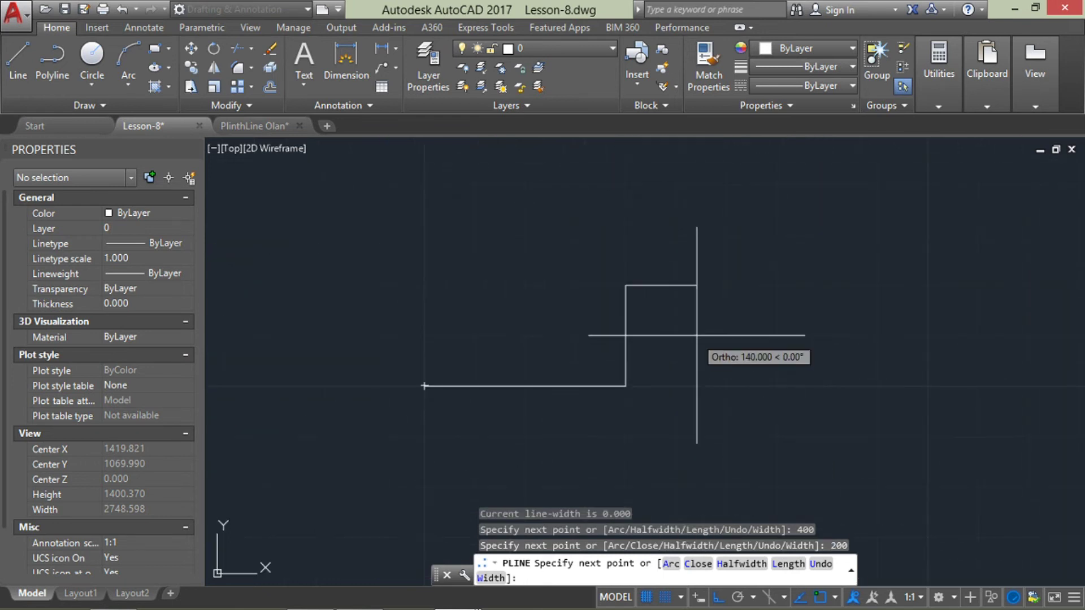
pyautogui.scroll(-2, 960, 398)
pyautogui.scroll(2, 959, 397)
pyautogui.scroll(-2, 921, 390)
pyautogui.scroll(3, 622, 390)
pyautogui.scroll(1, 539, 368)
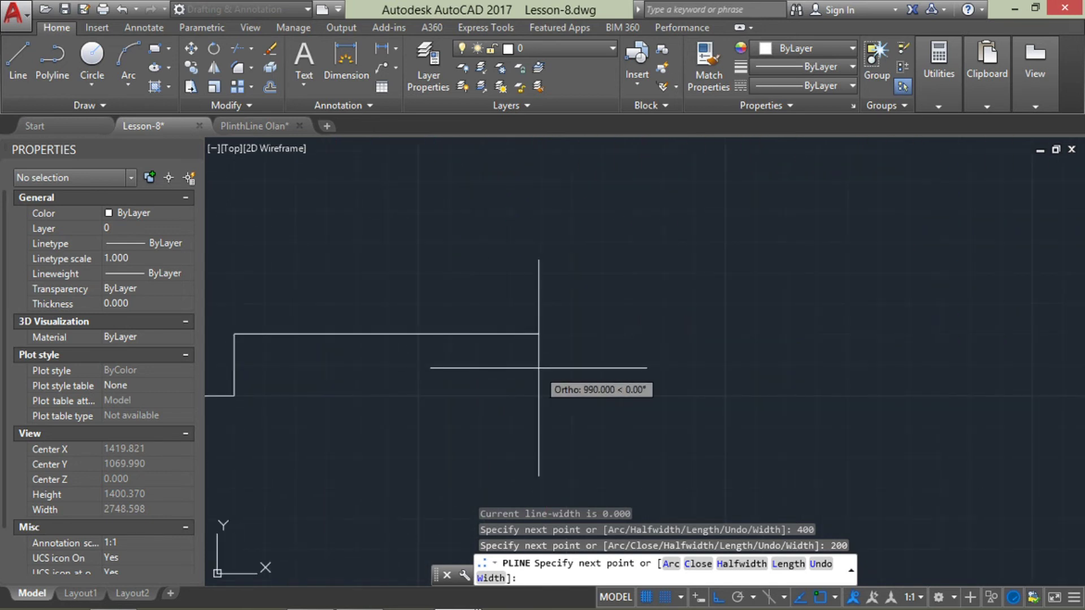
pyautogui.write('50')
pyautogui.press('Return')
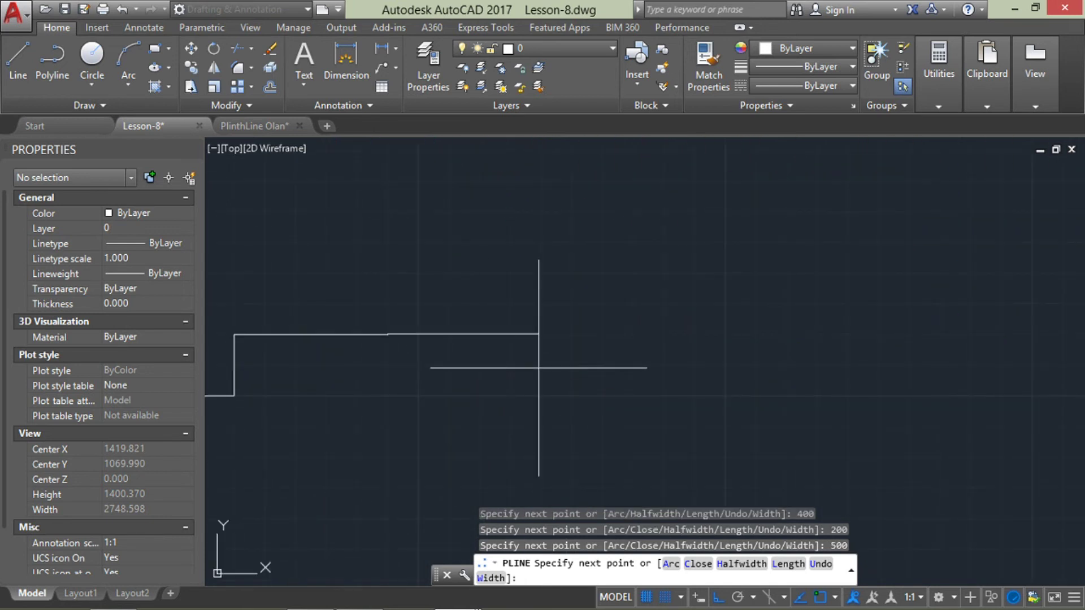
pyautogui.scroll(4, 808, 400)
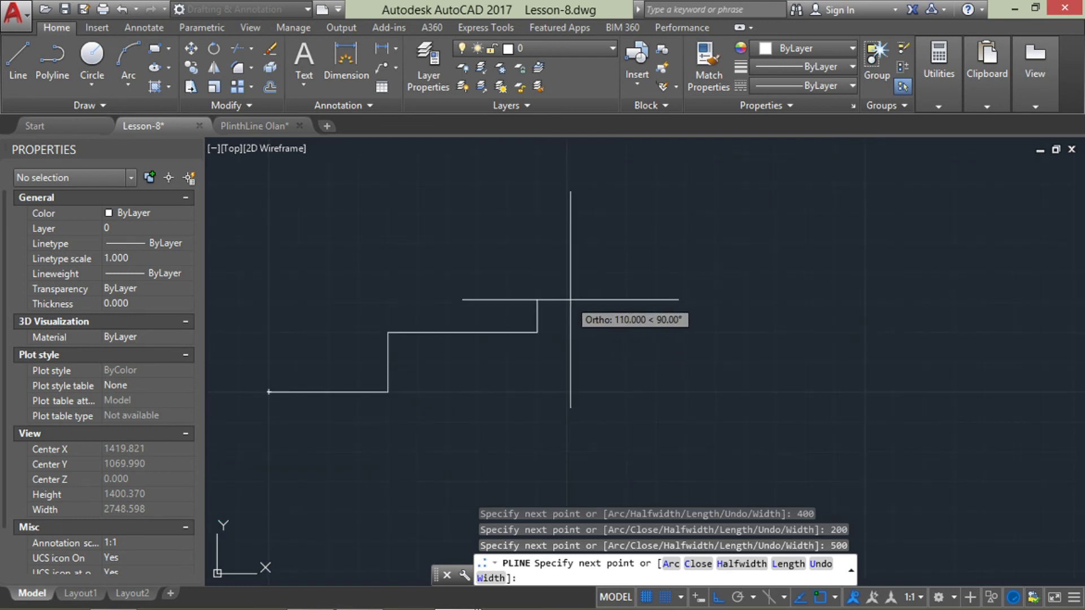
# Step: Draw the diagonal corner cut followed by a 300-unit vertical rise
pyautogui.press('F8')
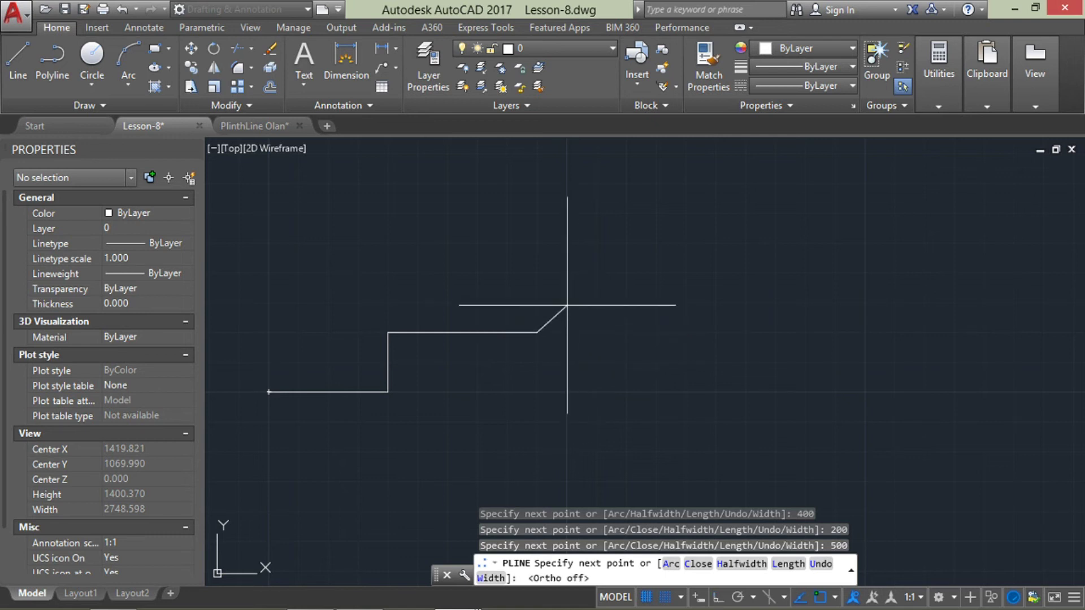
pyautogui.click(556, 312)
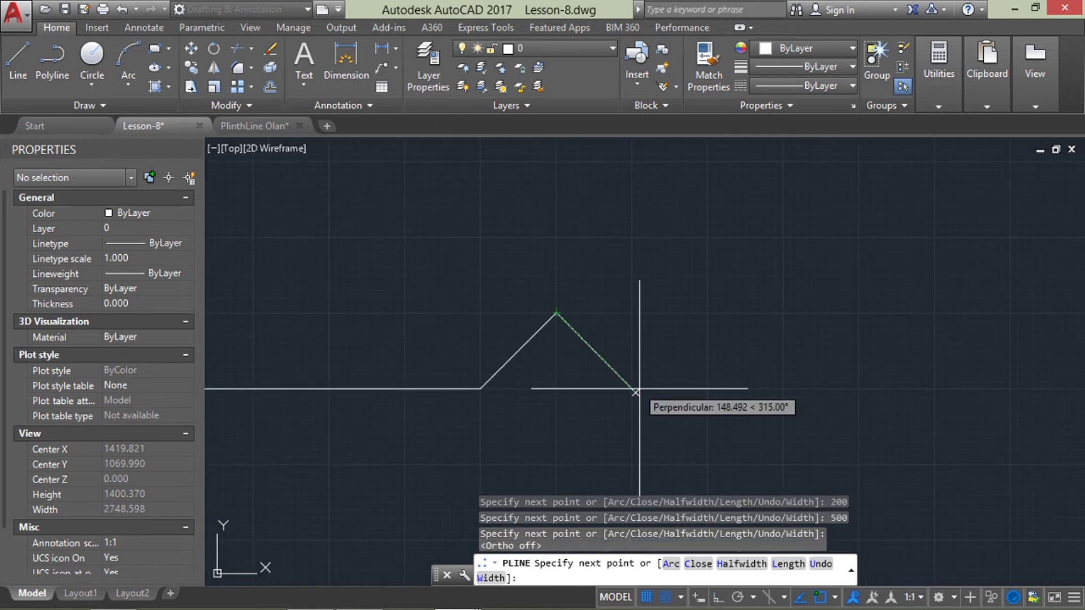
pyautogui.press('F8')
pyautogui.scroll(-2, 653, 321)
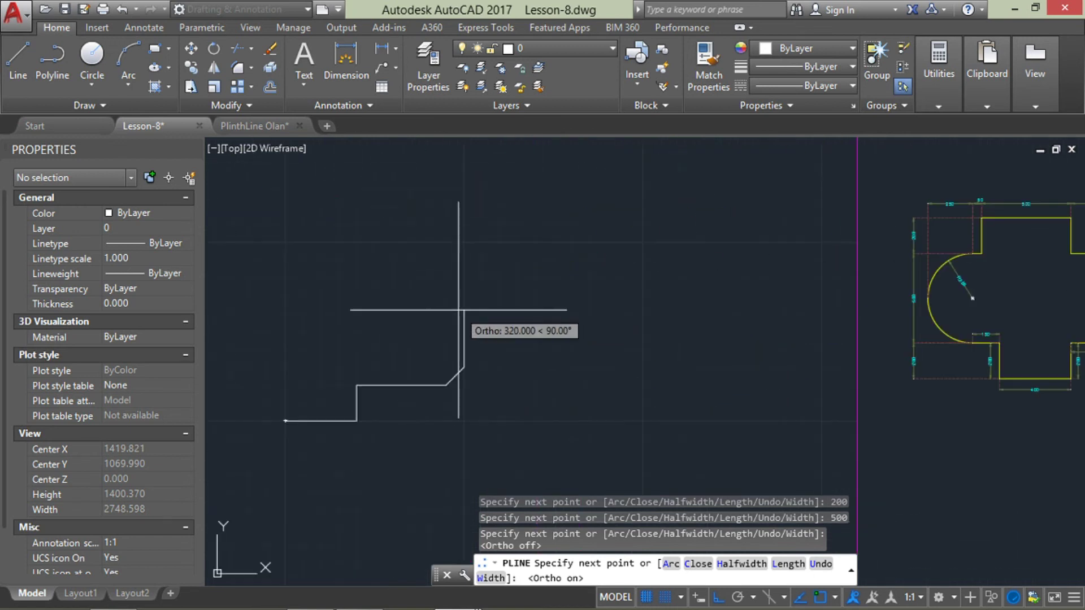
pyautogui.write('3')
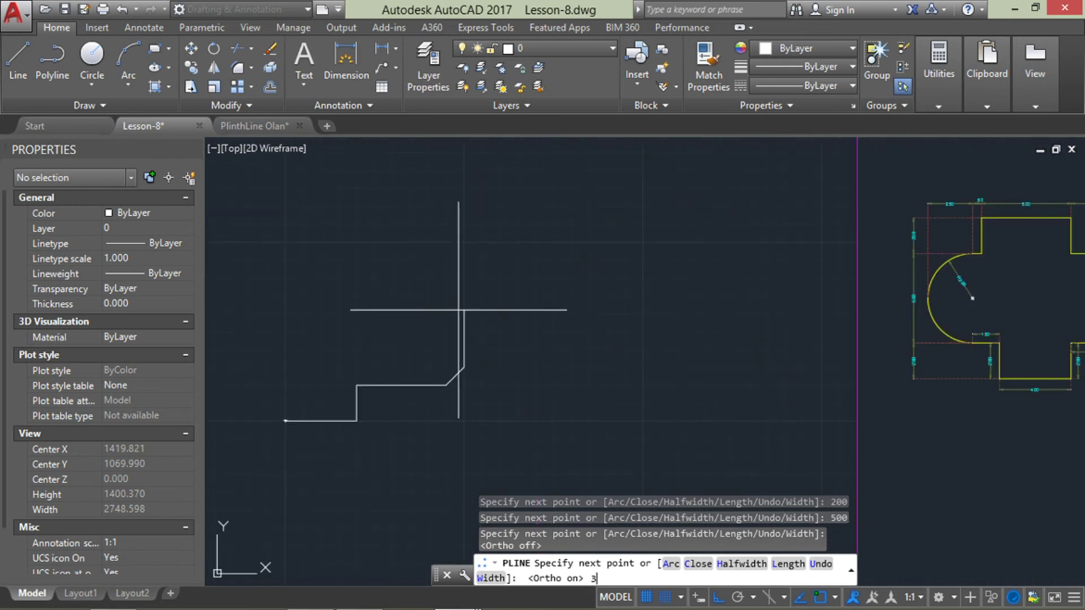
pyautogui.press('Return')
pyautogui.scroll(2, 461, 315)
pyautogui.scroll(2, 469, 260)
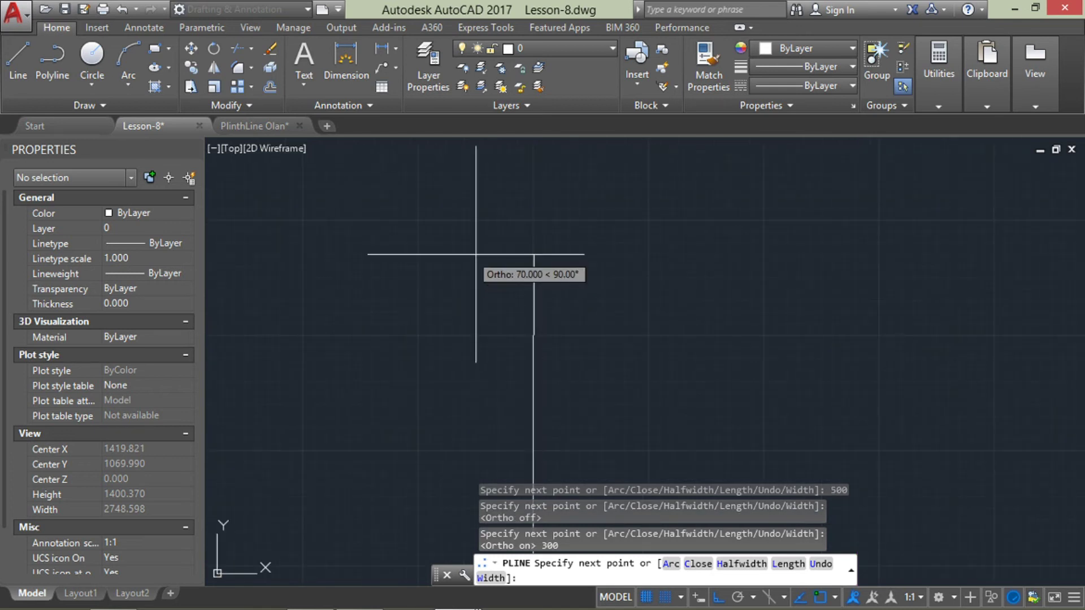
# Step: Add the diagonal bevel segment, then a 500-unit horizontal run
pyautogui.press('F8')
pyautogui.scroll(-2, 472, 254)
pyautogui.scroll(2, 472, 255)
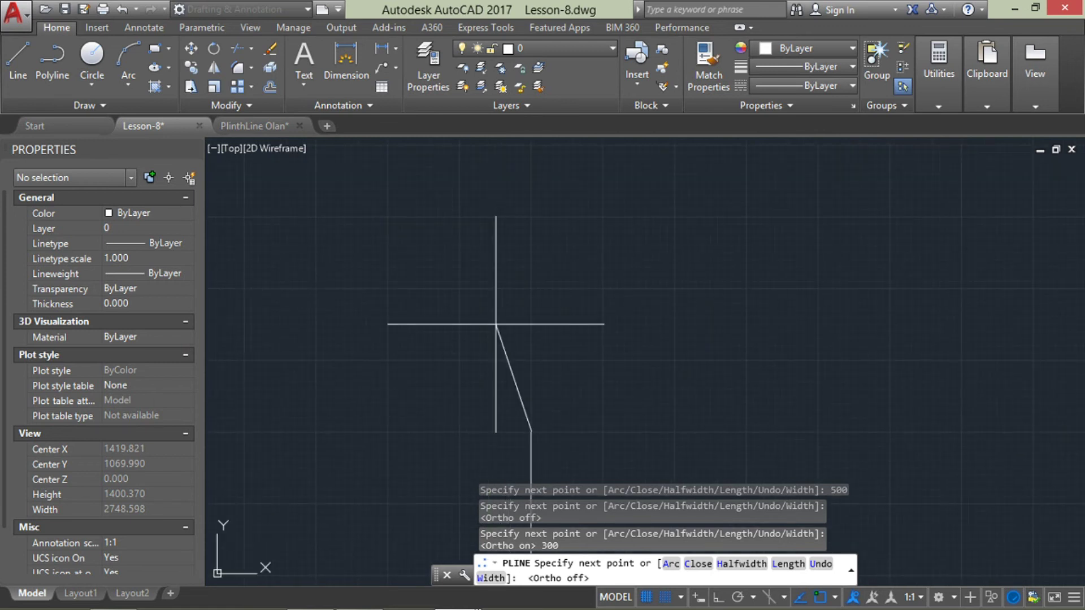
pyautogui.click(460, 363)
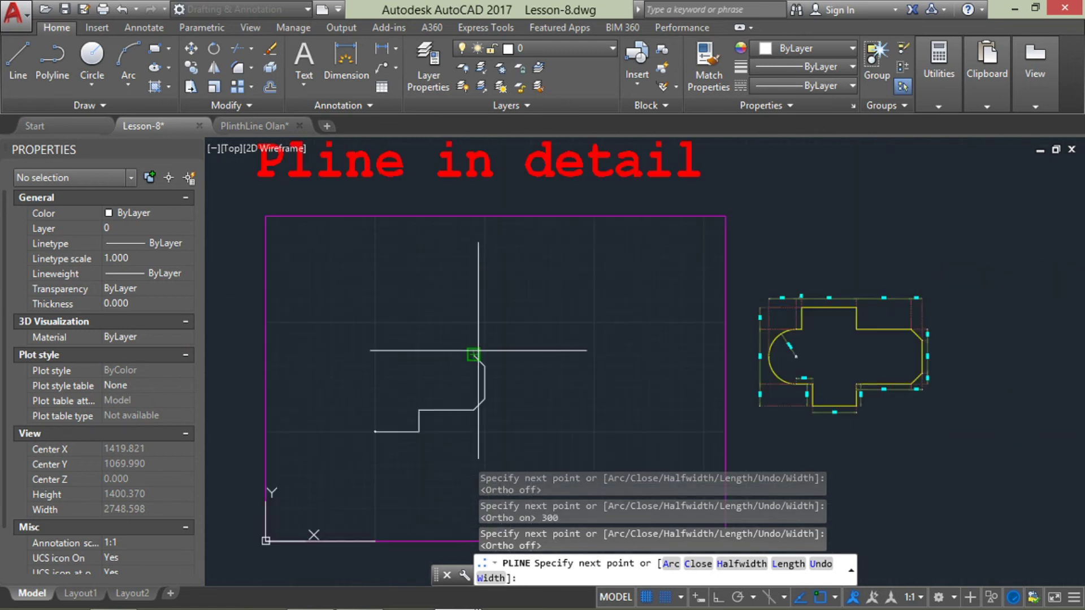
pyautogui.scroll(5, 899, 322)
pyautogui.scroll(-5, 899, 322)
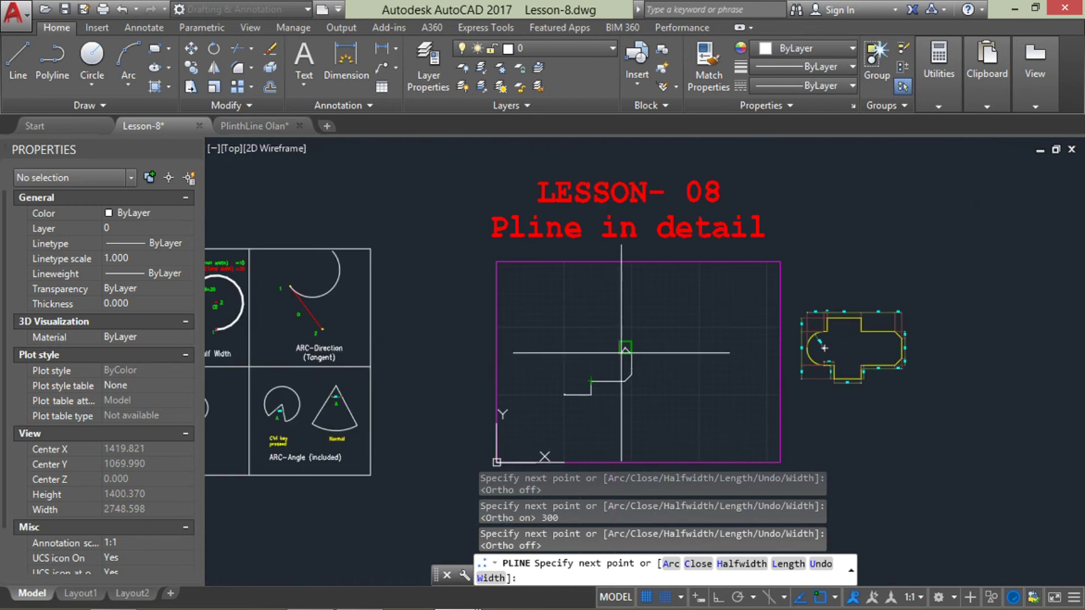
pyautogui.scroll(5, 565, 375)
pyautogui.press('F8')
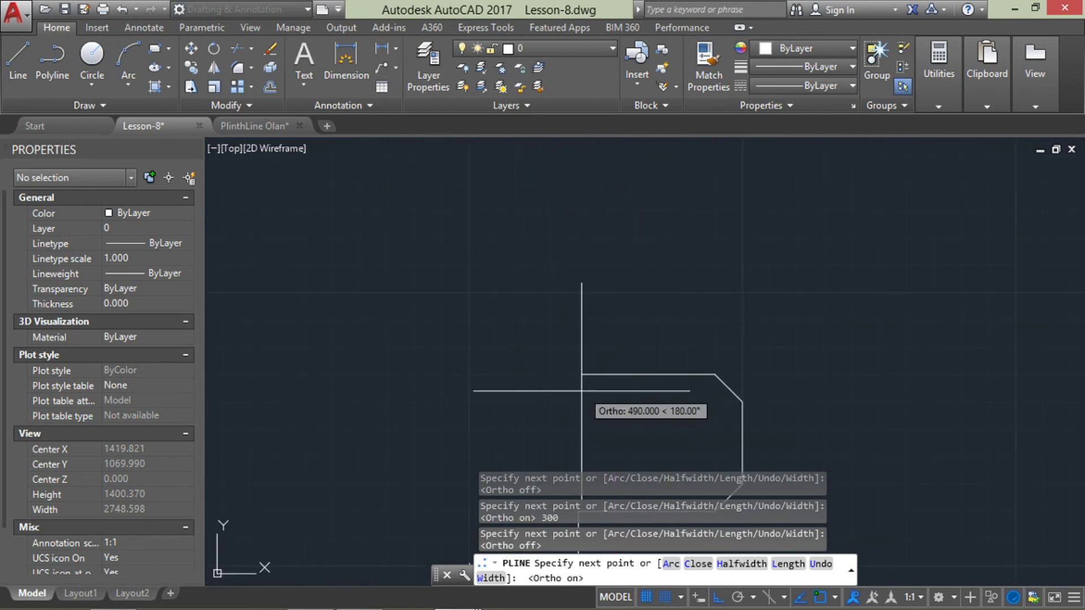
pyautogui.write('500')
pyautogui.press('Return')
pyautogui.scroll(-4, 582, 388)
pyautogui.scroll(3, 256, 334)
pyautogui.scroll(-3, 256, 334)
pyautogui.scroll(4, 286, 380)
# Step: Add a 200-unit vertical step and a 500-unit straight run
pyautogui.write('200')
pyautogui.press('Return')
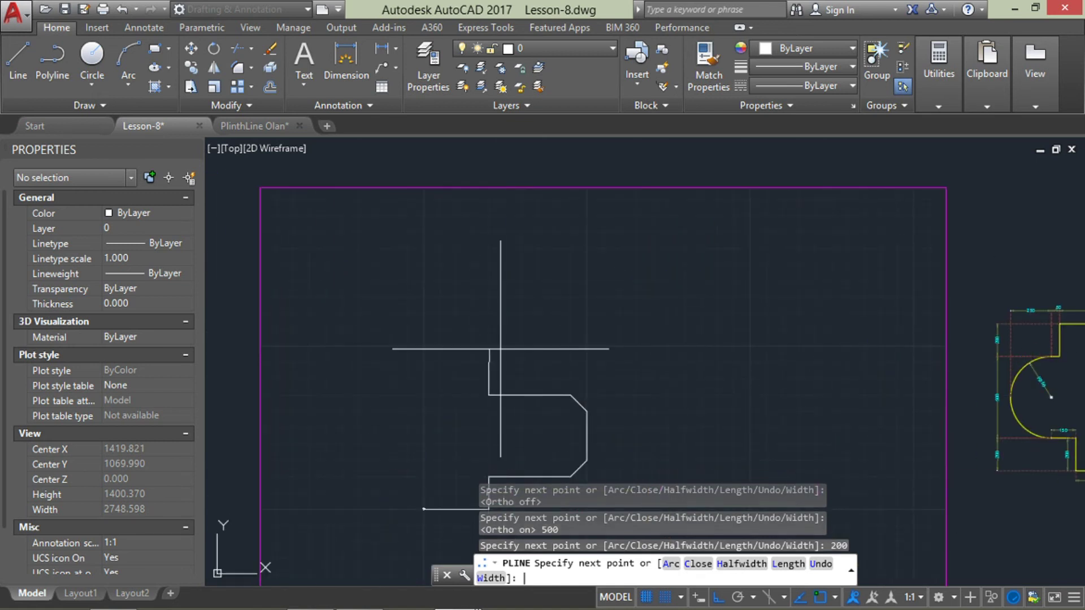
pyautogui.write('500')
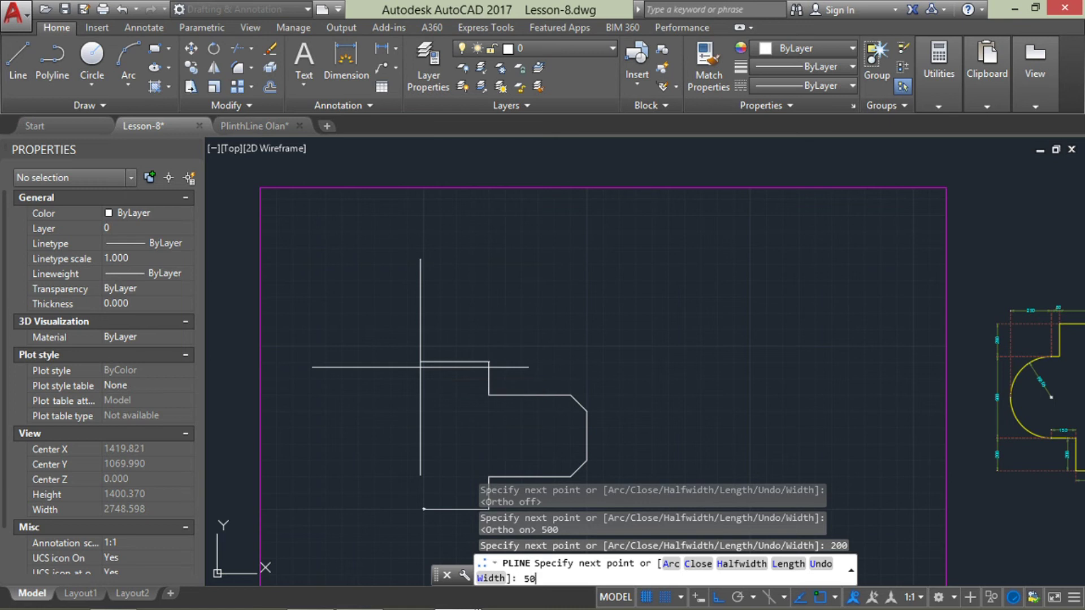
pyautogui.press('Return')
pyautogui.scroll(3, 820, 313)
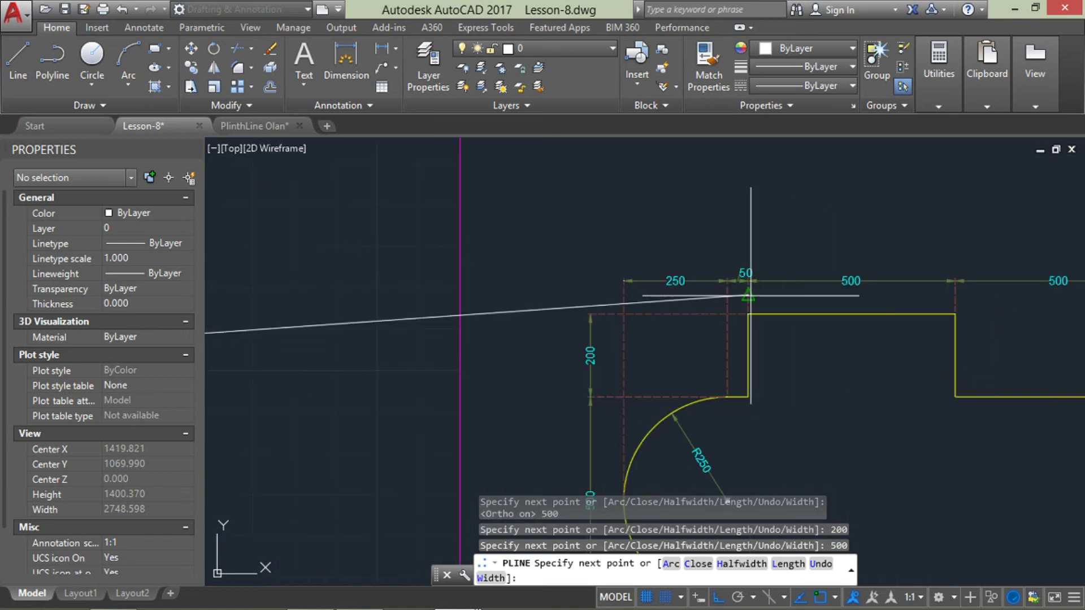
pyautogui.scroll(-5, 704, 412)
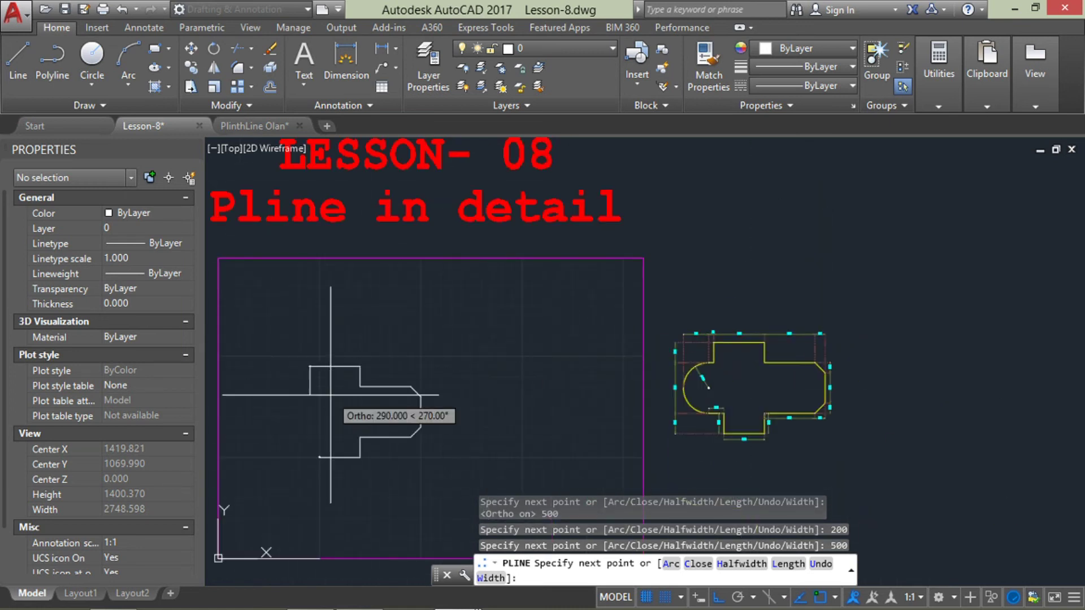
pyautogui.scroll(2, 560, 411)
# Step: Add another 200-unit step and a 50-unit segment up to the rounded end
pyautogui.write('200')
pyautogui.press('Return')
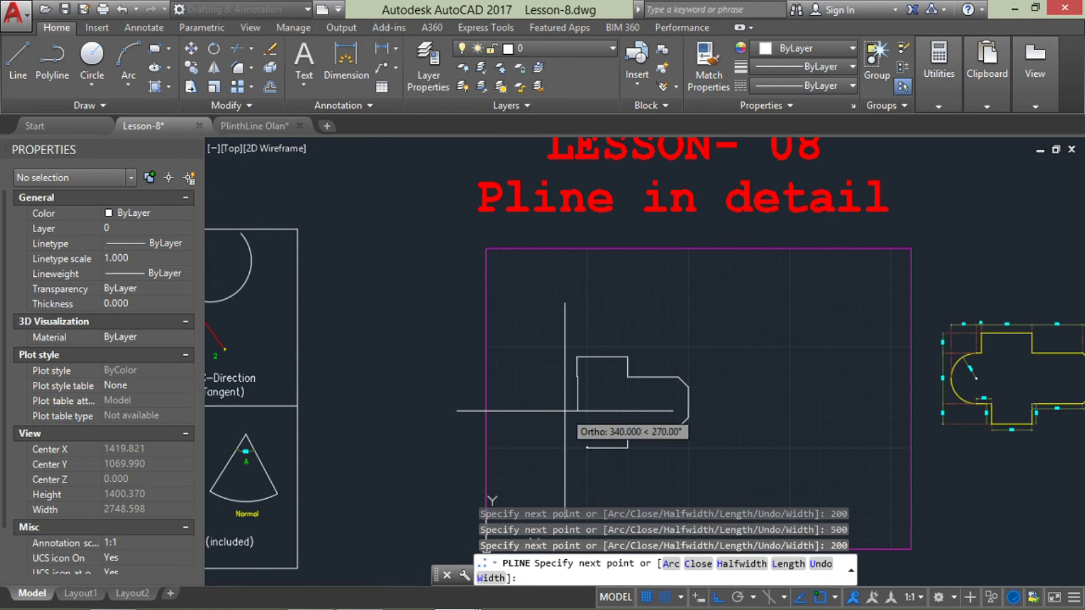
pyautogui.scroll(5, 848, 350)
pyautogui.scroll(-1, 813, 280)
pyautogui.scroll(-4, 897, 246)
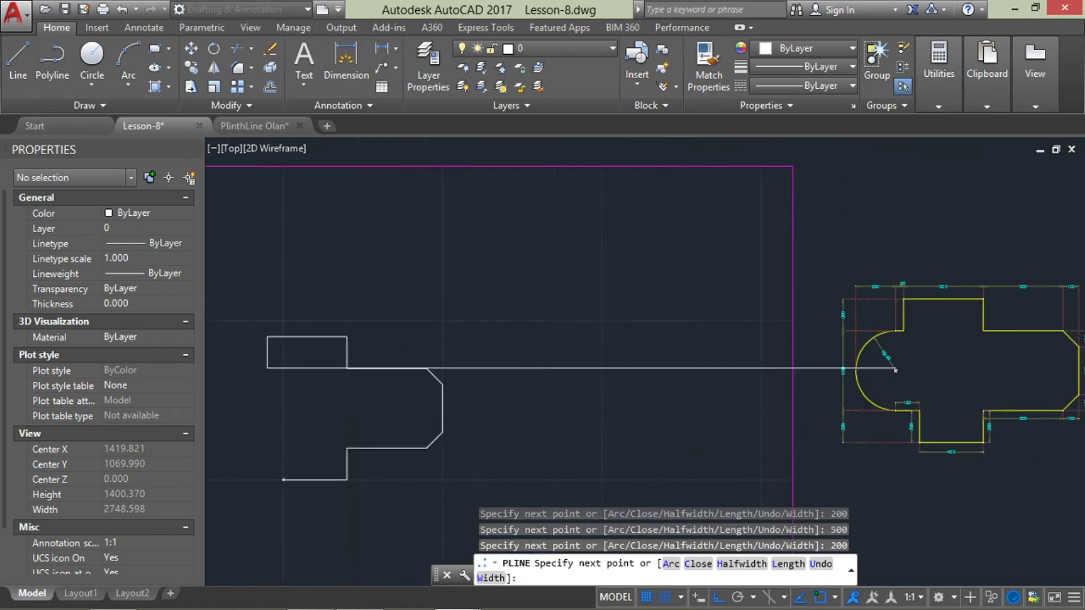
pyautogui.scroll(3, 513, 341)
pyautogui.write('5')
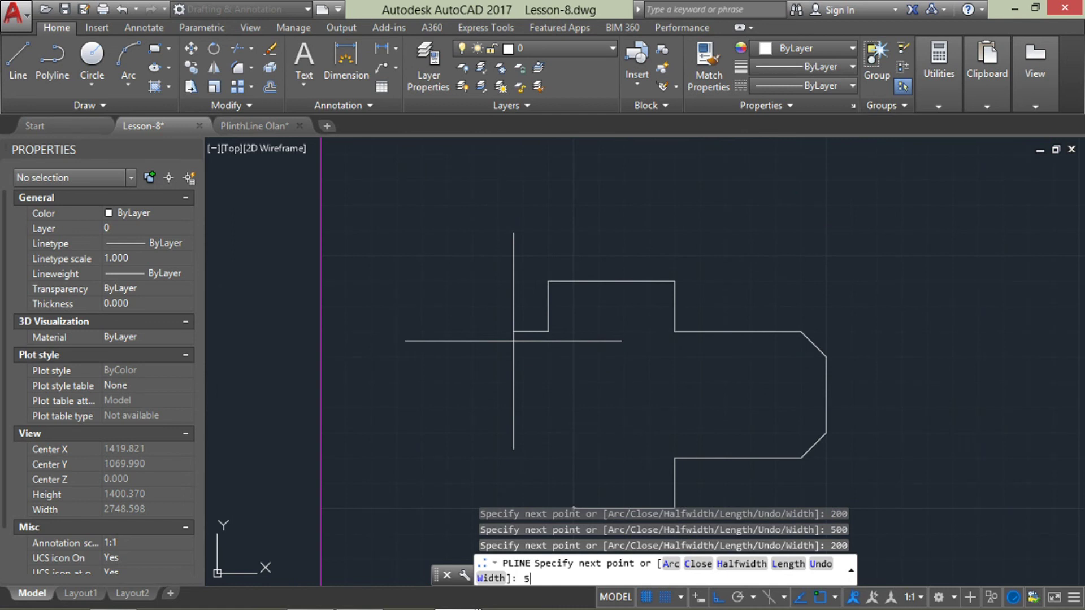
pyautogui.scroll(-4, 860, 363)
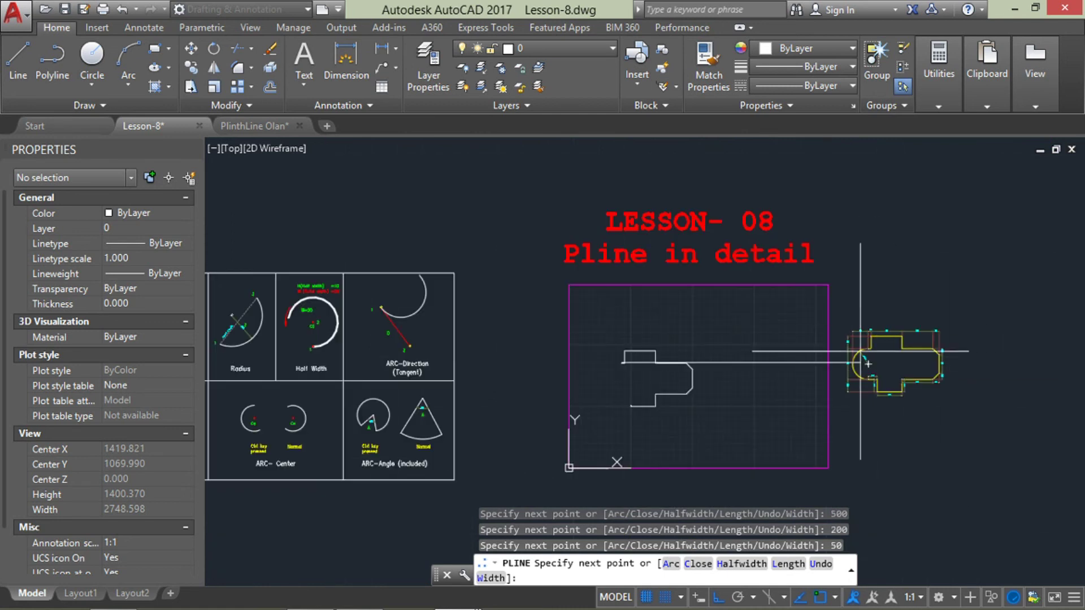
pyautogui.scroll(4, 932, 428)
pyautogui.scroll(-3, 933, 422)
pyautogui.scroll(-2, 932, 422)
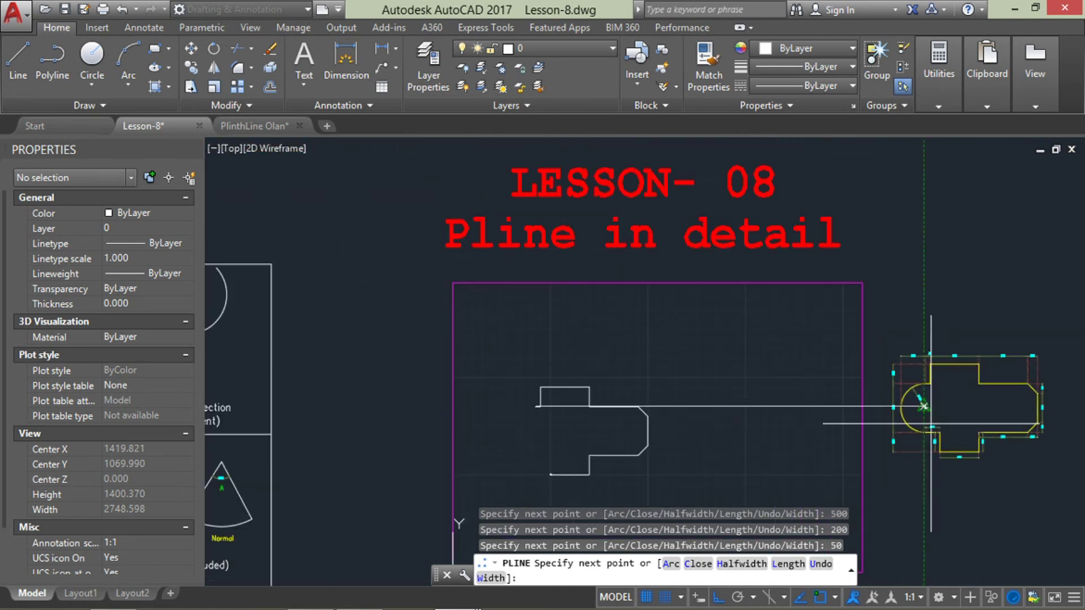
pyautogui.scroll(4, 941, 440)
pyautogui.scroll(1, 941, 440)
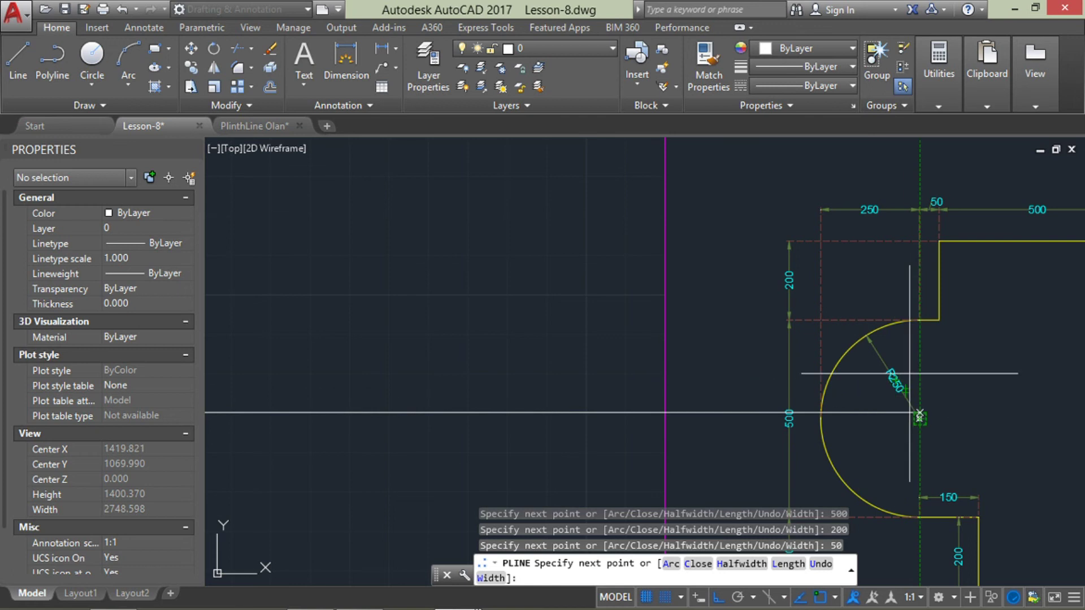
pyautogui.scroll(-5, 887, 370)
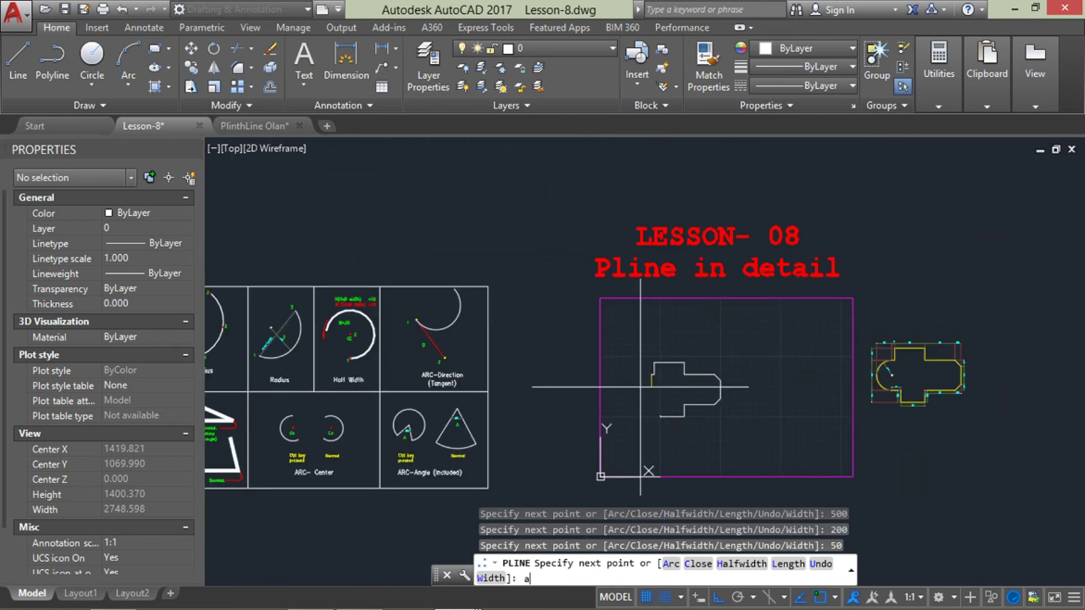
# Step: Draw a 500-unit semicircular arc in arc mode, then return to line mode
pyautogui.write('a')
pyautogui.press('Return')
pyautogui.scroll(5, 640, 387)
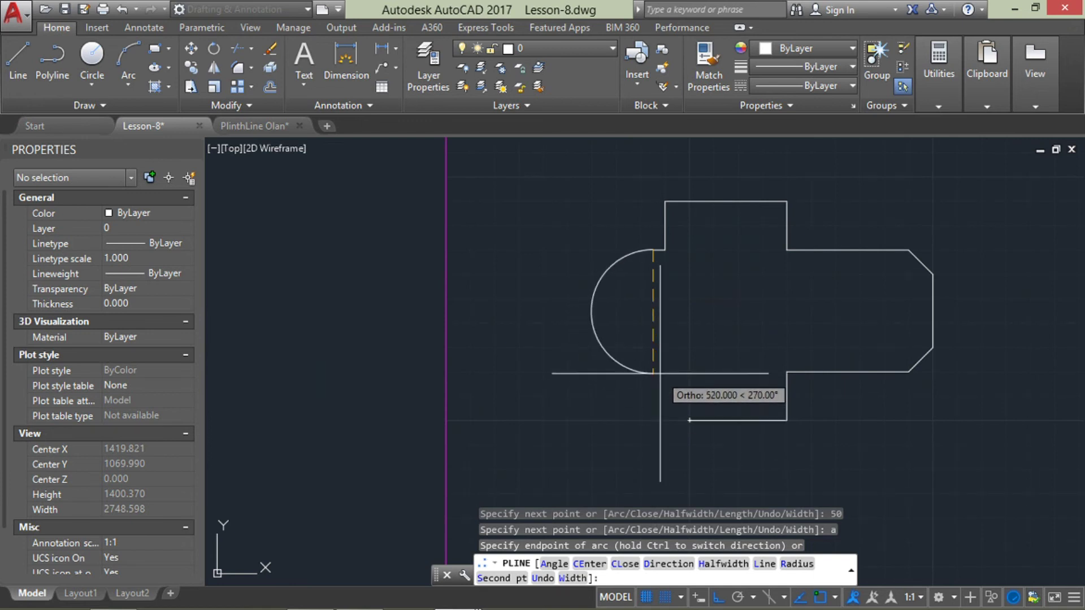
pyautogui.scroll(-2, 658, 346)
pyautogui.scroll(-5, 870, 385)
pyautogui.scroll(6, 792, 266)
pyautogui.scroll(-6, 786, 284)
pyautogui.scroll(2, 557, 431)
pyautogui.scroll(3, 543, 231)
pyautogui.scroll(2, 575, 269)
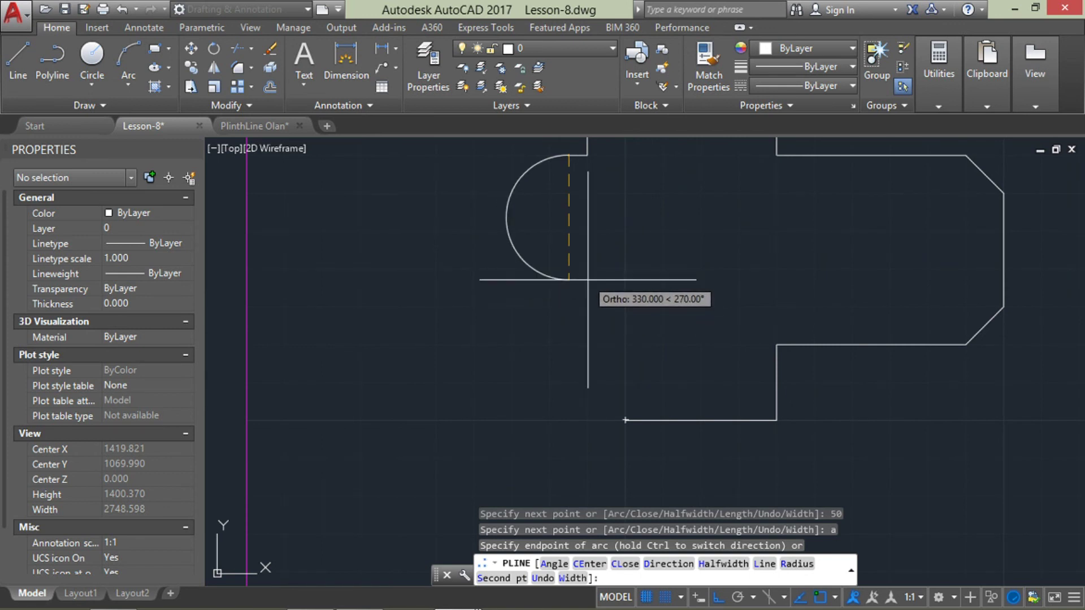
pyautogui.write('500')
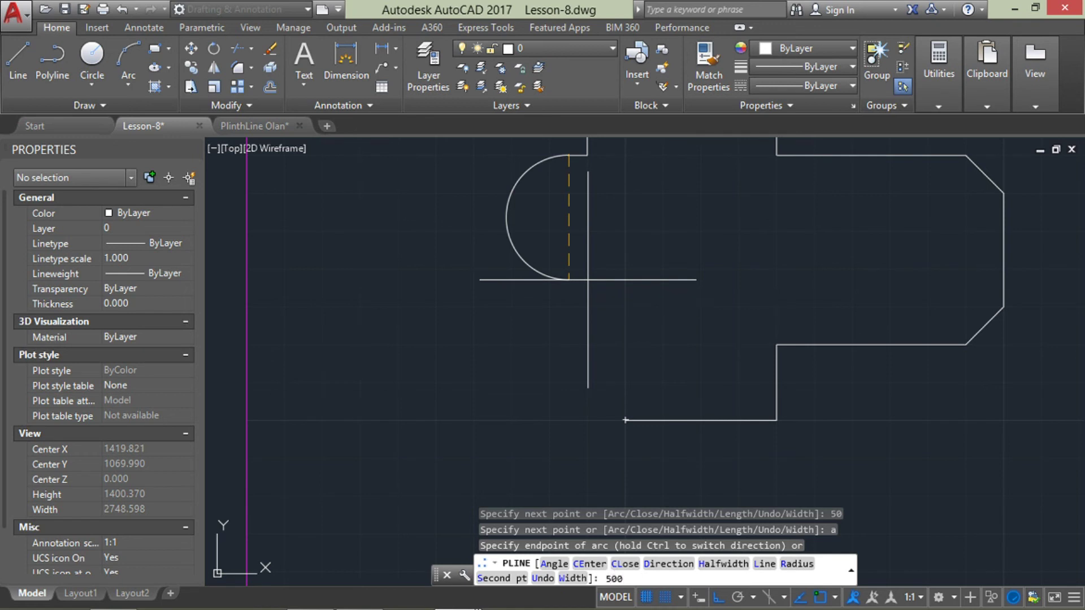
pyautogui.press('Return')
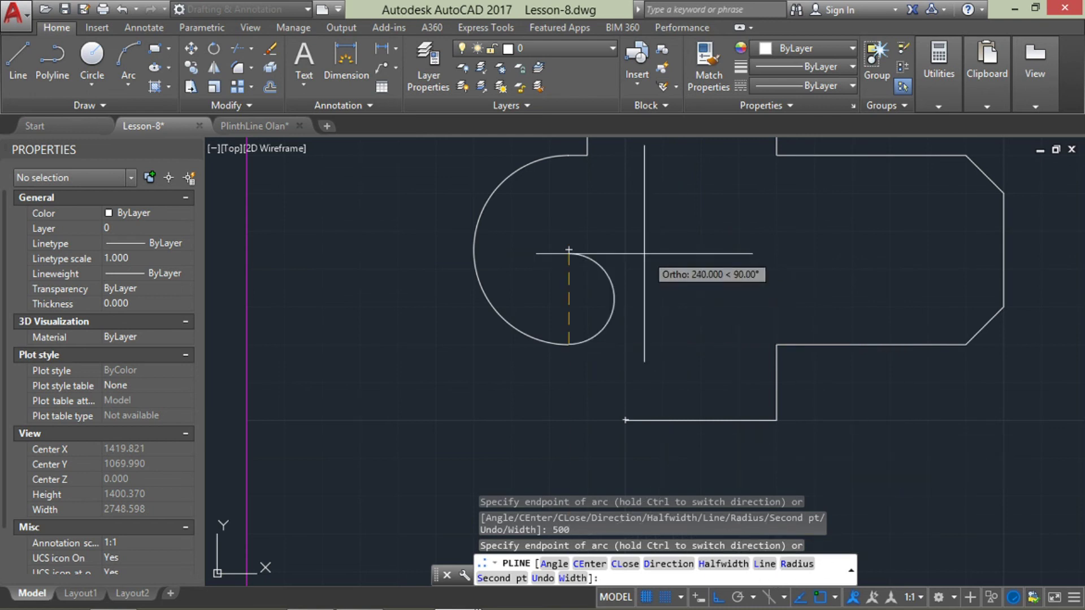
pyautogui.write('l')
pyautogui.press('Return')
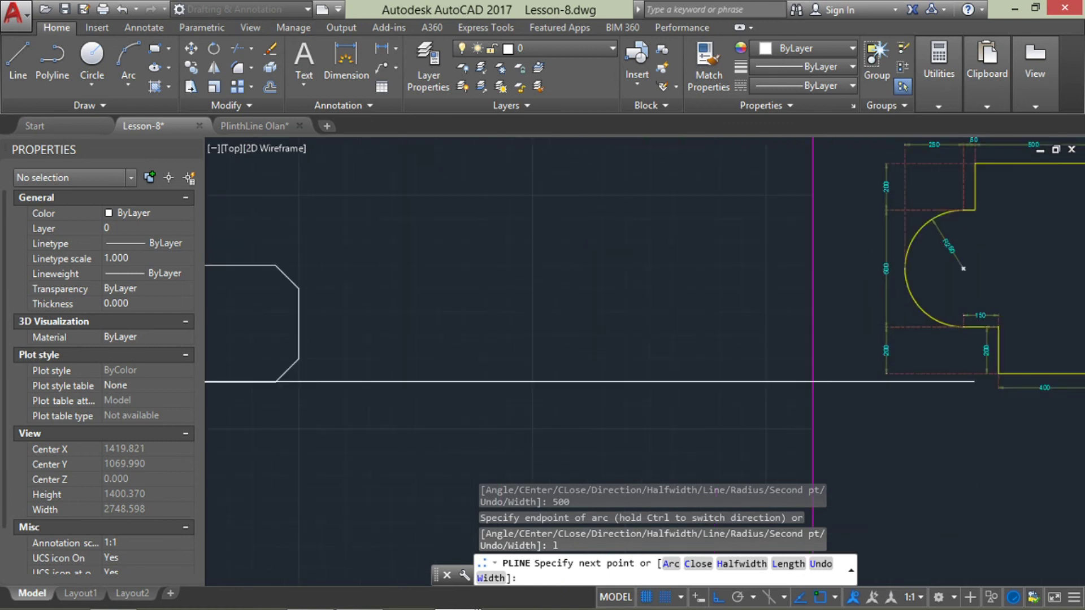
# Step: Add a 150-unit straight segment to the polyline
pyautogui.write('150')
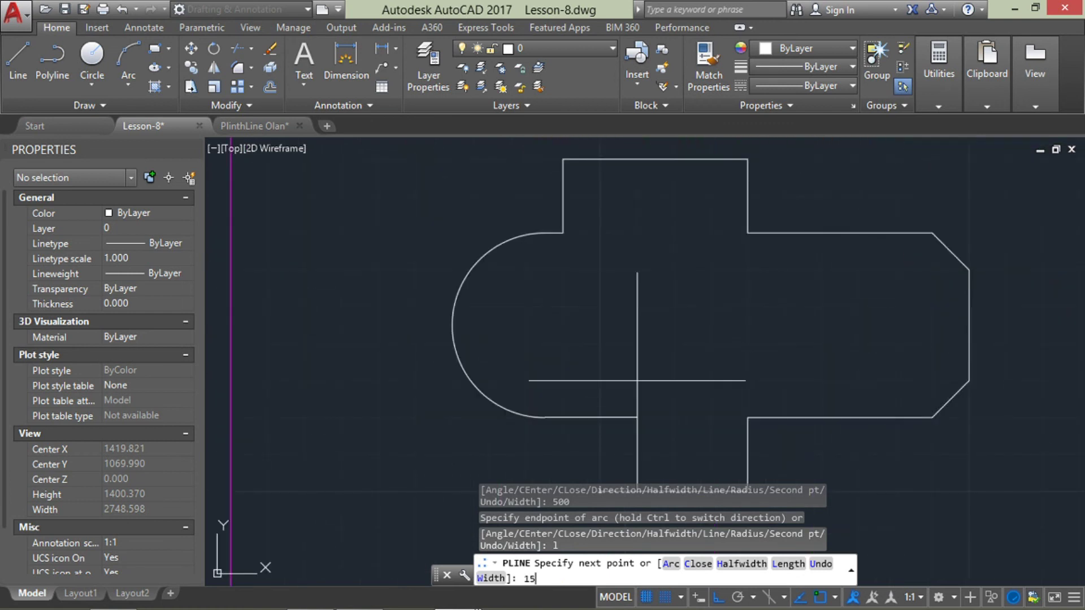
pyautogui.press('Return')
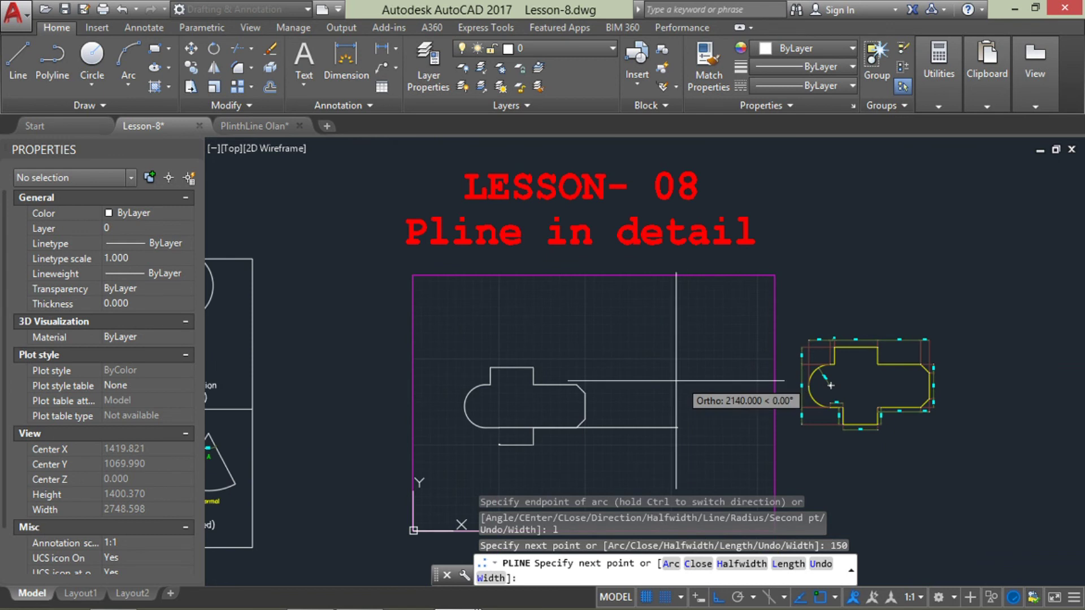
pyautogui.scroll(-5, 506, 425)
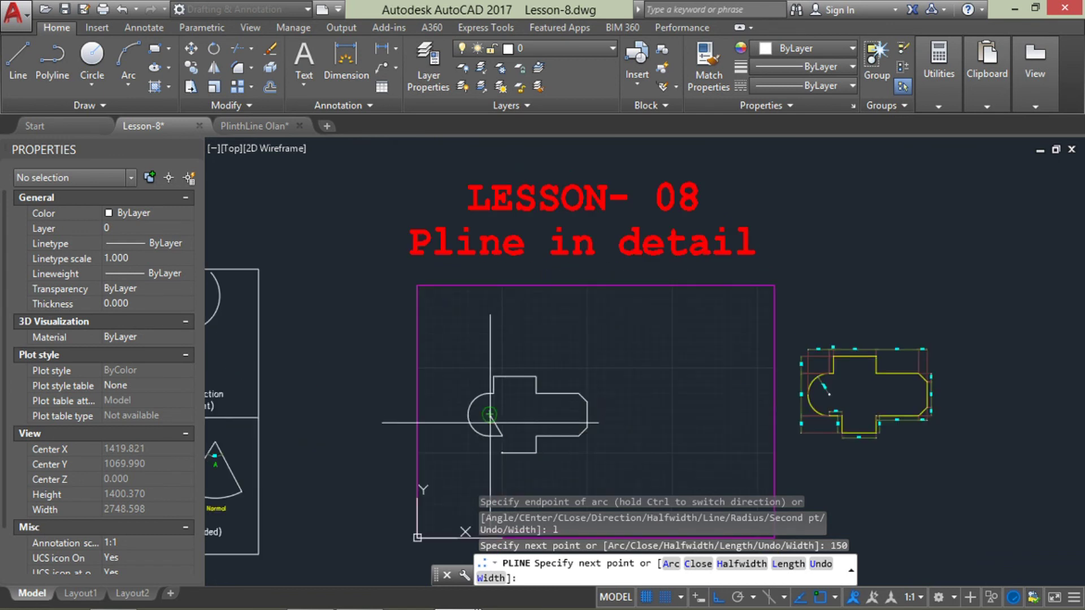
pyautogui.scroll(4, 495, 416)
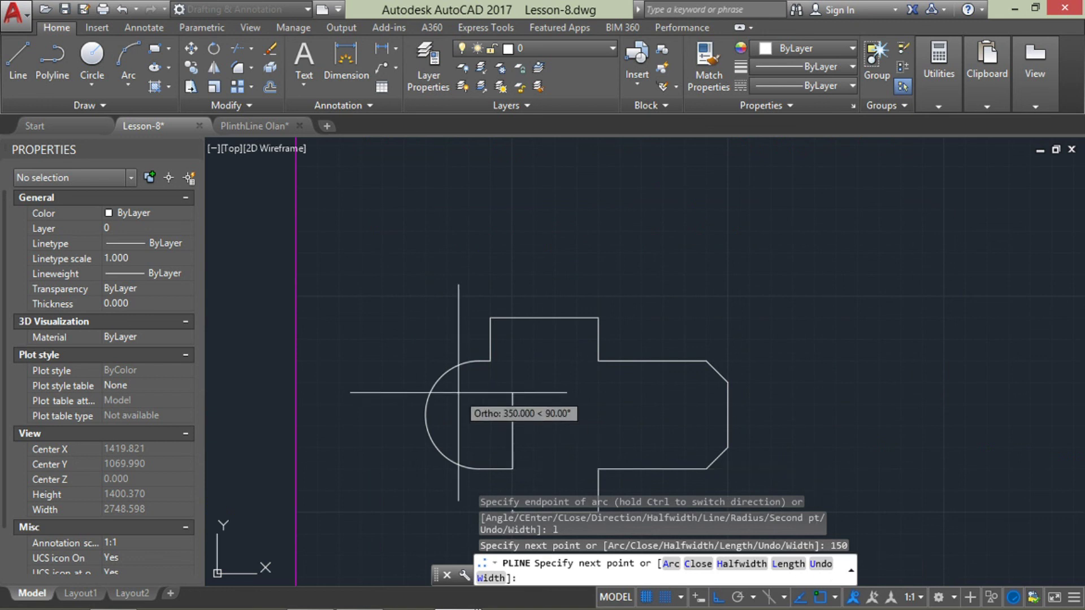
# Step: Undo the last five polyline segments, including the arc, and recentre the view
pyautogui.write('u')
pyautogui.press('Return')
pyautogui.write('u')
pyautogui.press('Return')
pyautogui.write('u')
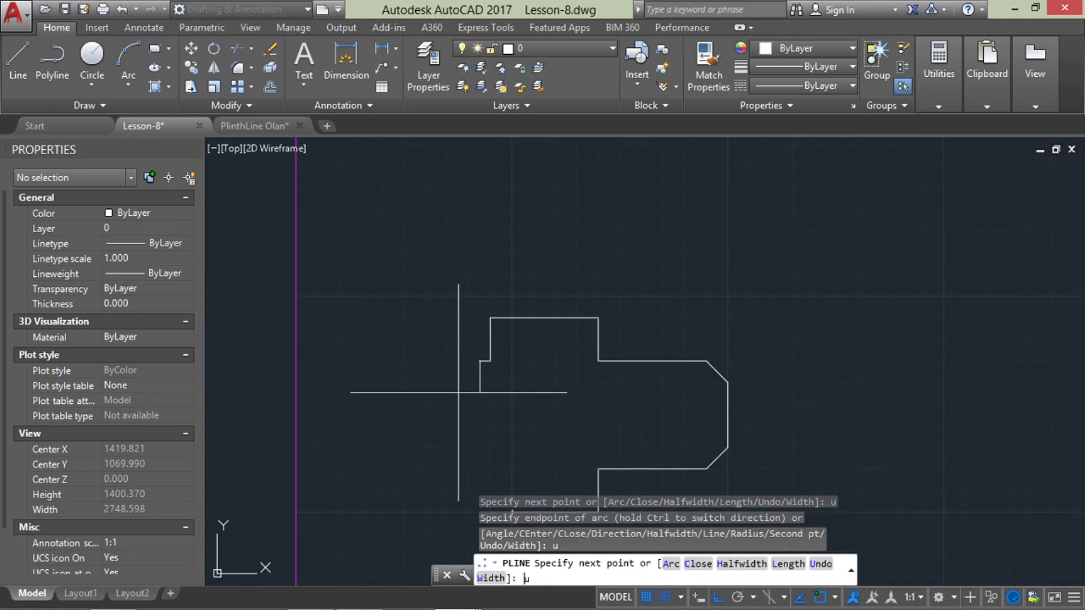
pyautogui.press('Return')
pyautogui.write('u')
pyautogui.press('Return')
pyautogui.write('u')
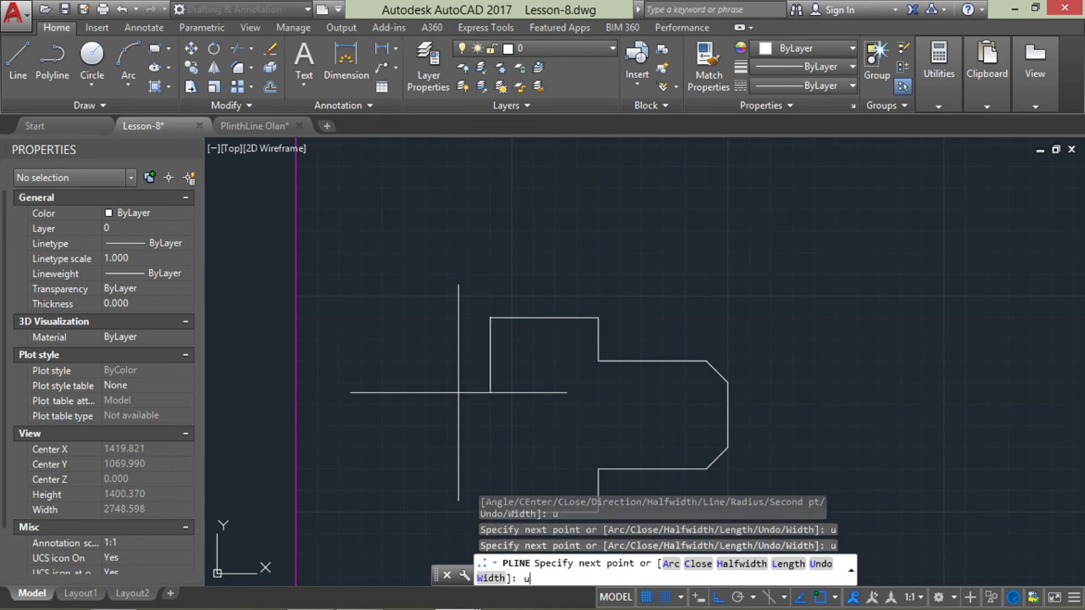
pyautogui.press('Return')
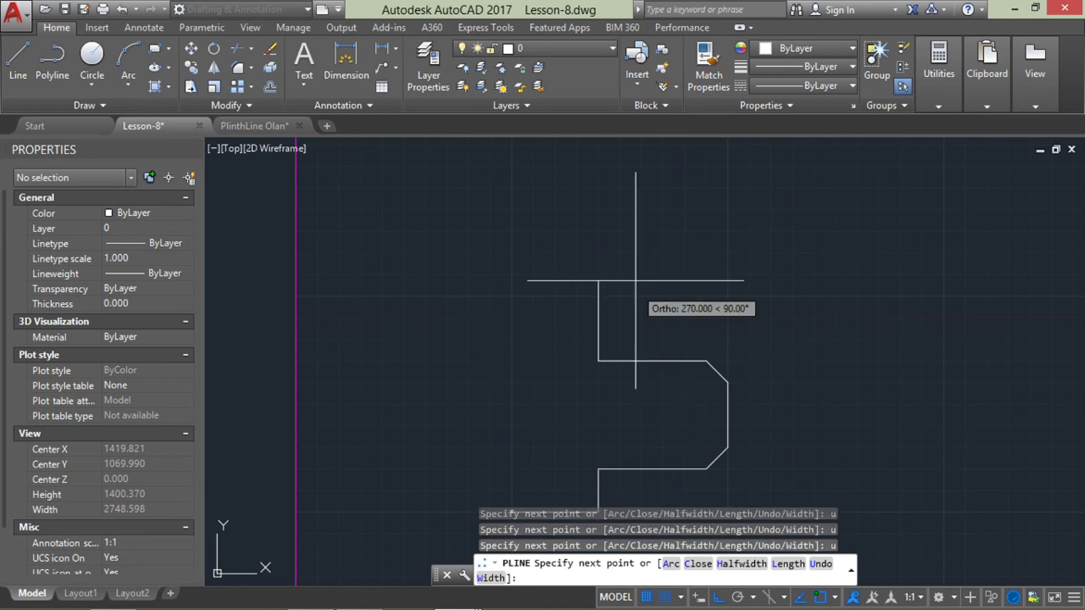
pyautogui.scroll(-3, 656, 362)
pyautogui.scroll(3, 795, 387)
pyautogui.scroll(-3, 741, 368)
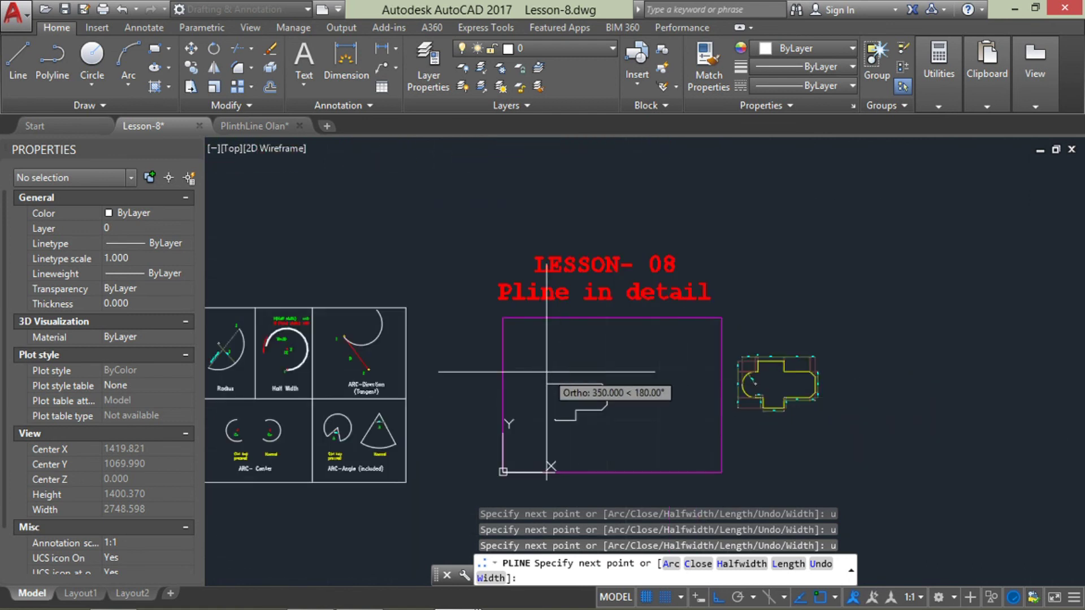
pyautogui.scroll(3, 790, 359)
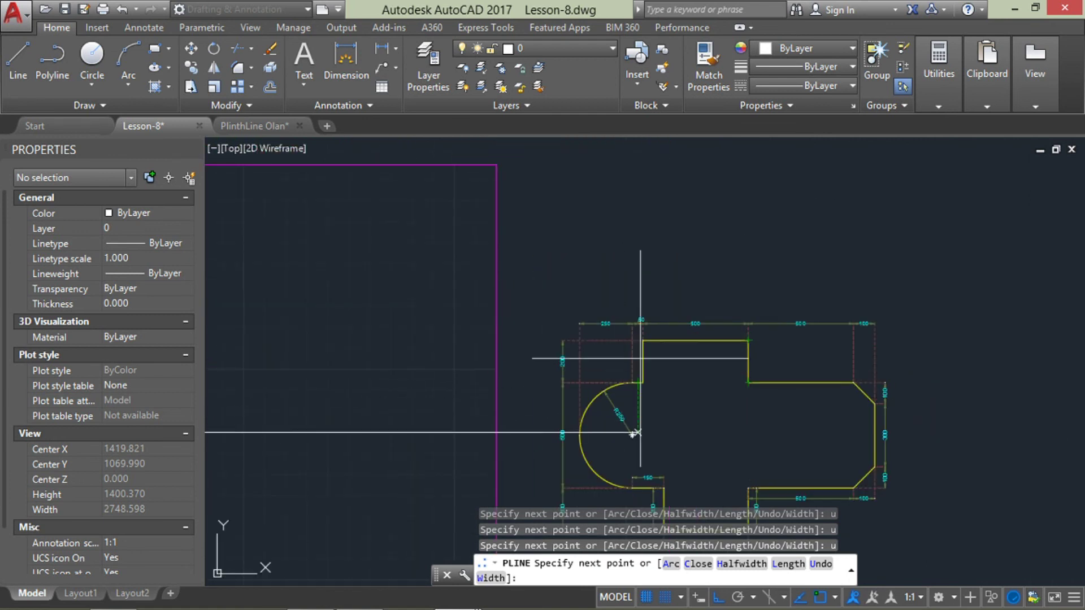
pyautogui.scroll(-3, 622, 361)
pyautogui.scroll(3, 382, 387)
pyautogui.moveTo(363, 411); pyautogui.dragTo(511, 400, button='middle')
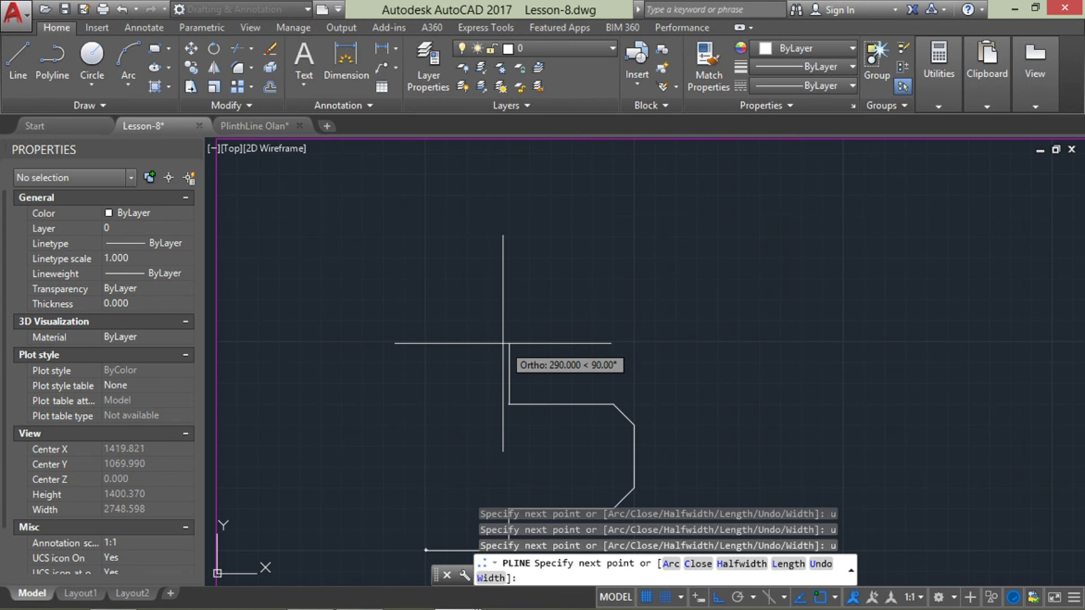
# Step: Set the polyline half-width to 10 at both start and end
pyautogui.write('h')
pyautogui.press('Return')
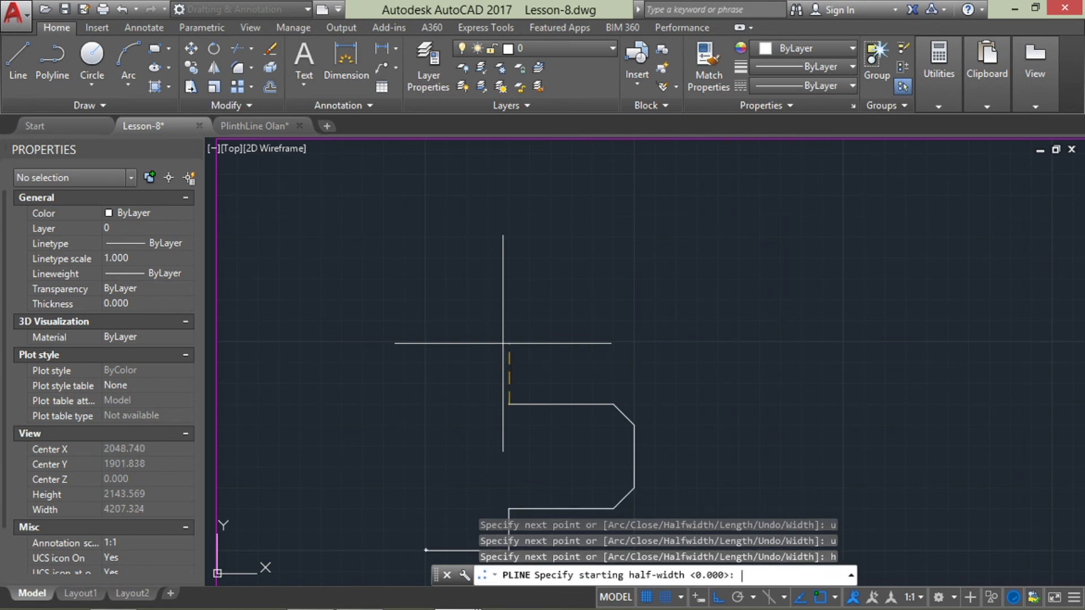
pyautogui.scroll(2, 502, 361)
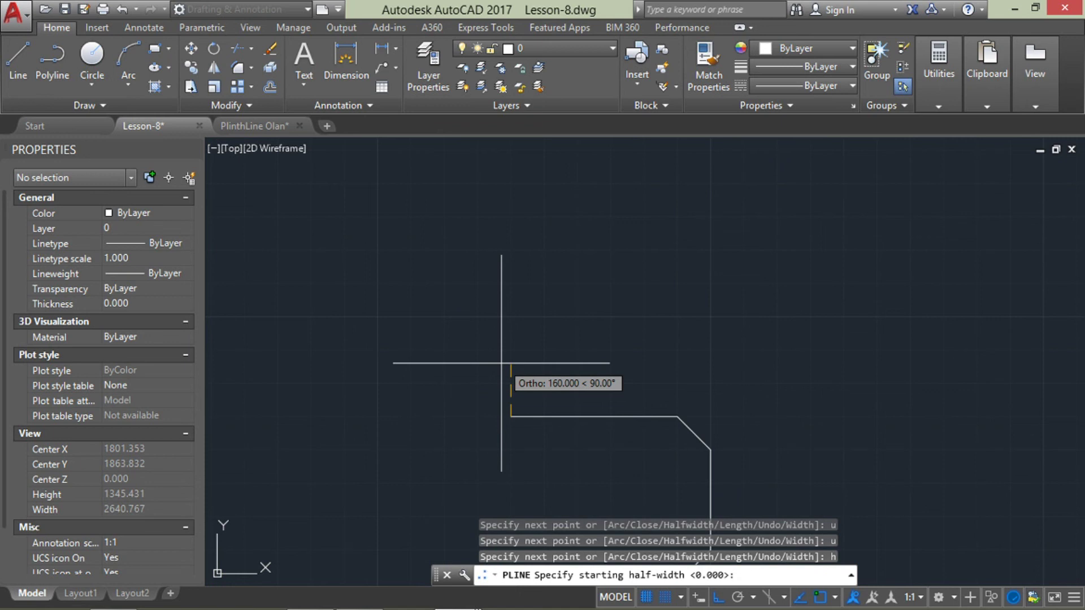
pyautogui.write('10')
pyautogui.press('Return')
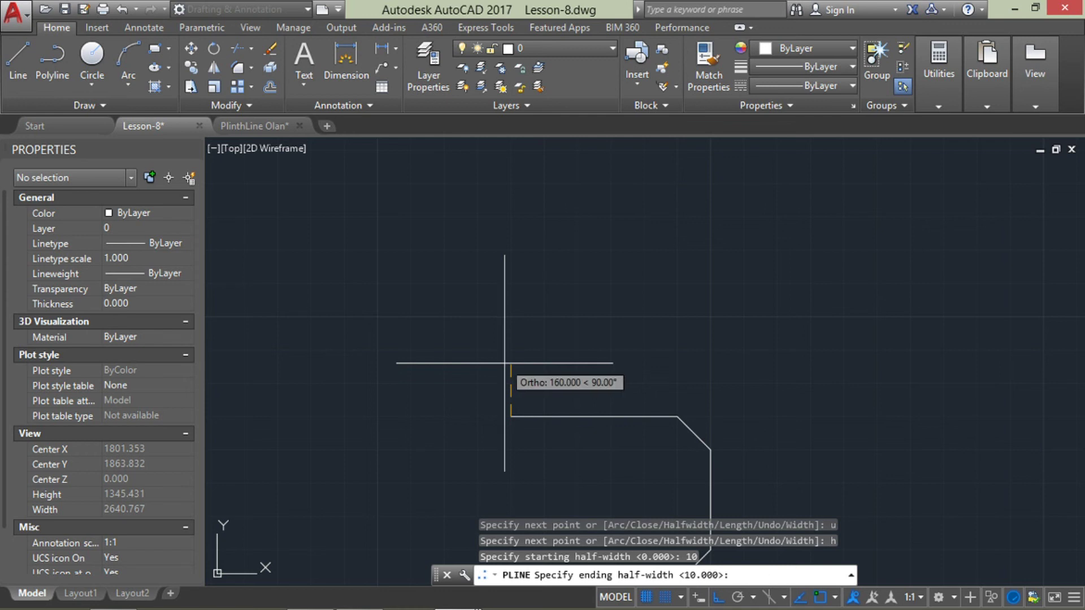
pyautogui.press('Return')
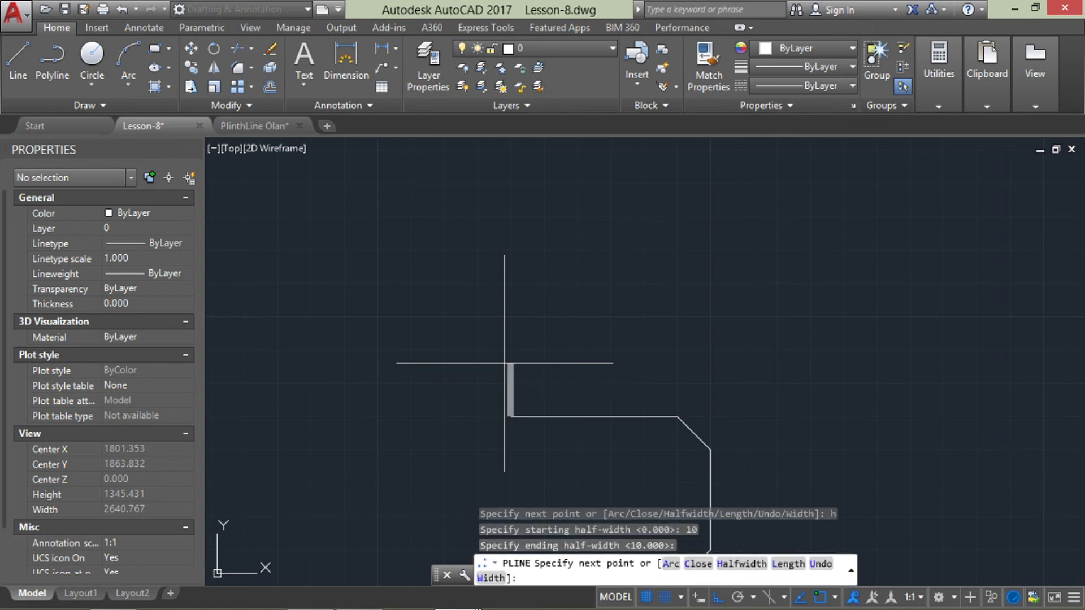
# Step: Draw thick segments rising 200 and running 500 across
pyautogui.scroll(-2, 625, 363)
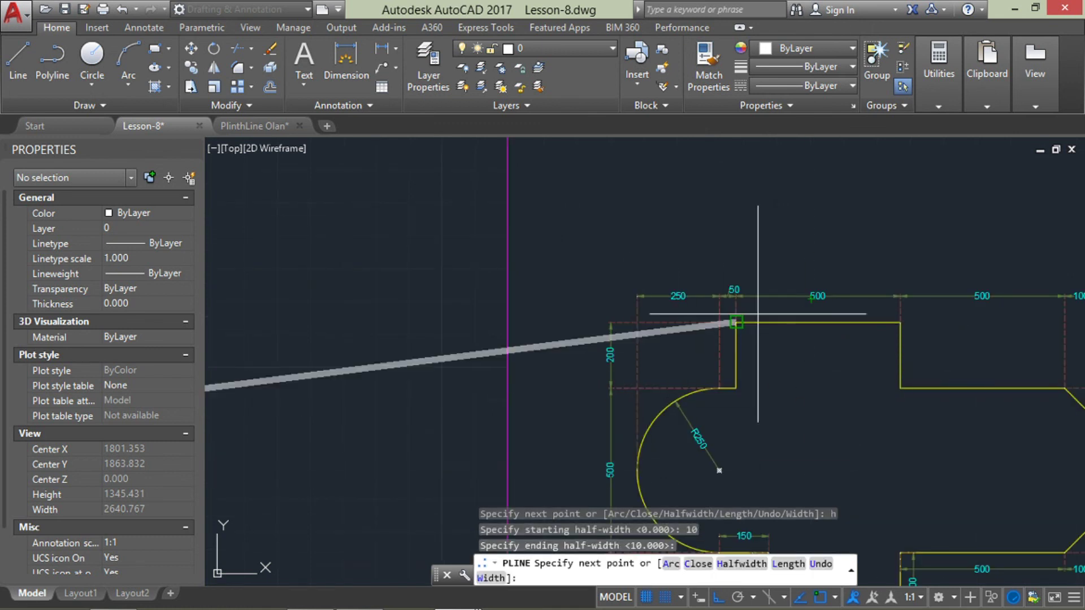
pyautogui.scroll(-3, 447, 361)
pyautogui.scroll(2, 446, 361)
pyautogui.scroll(2, 565, 339)
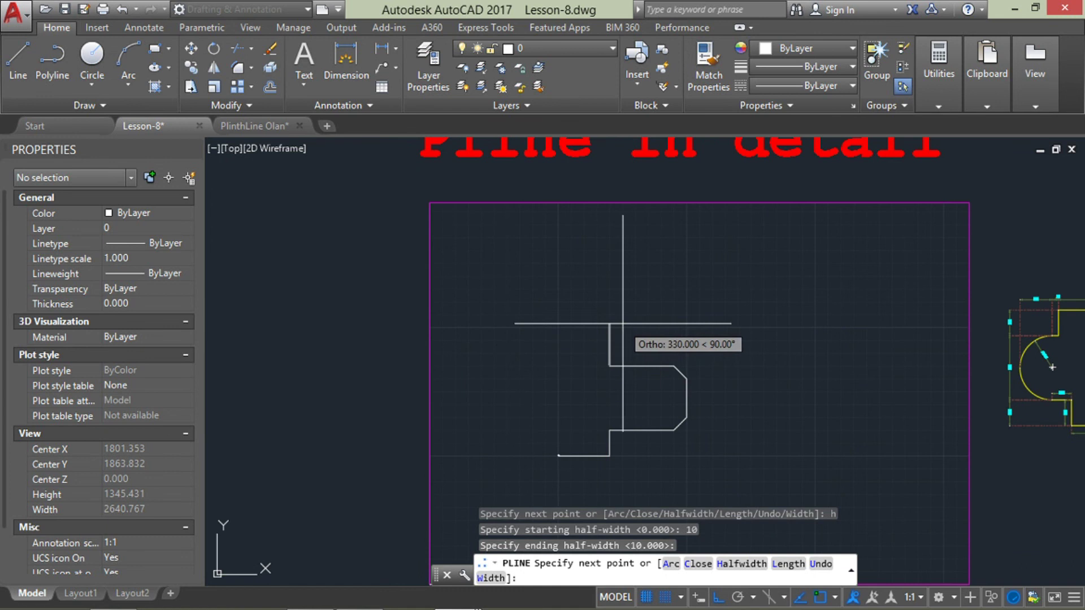
pyautogui.scroll(2, 600, 333)
pyautogui.write('200')
pyautogui.press('Return')
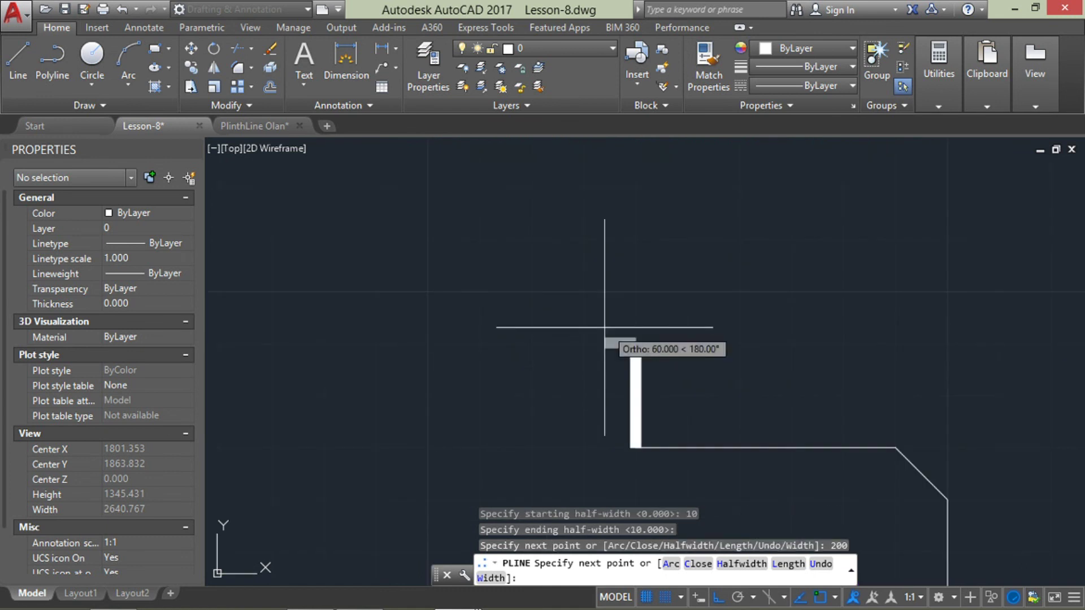
pyautogui.write('500')
pyautogui.press('Return')
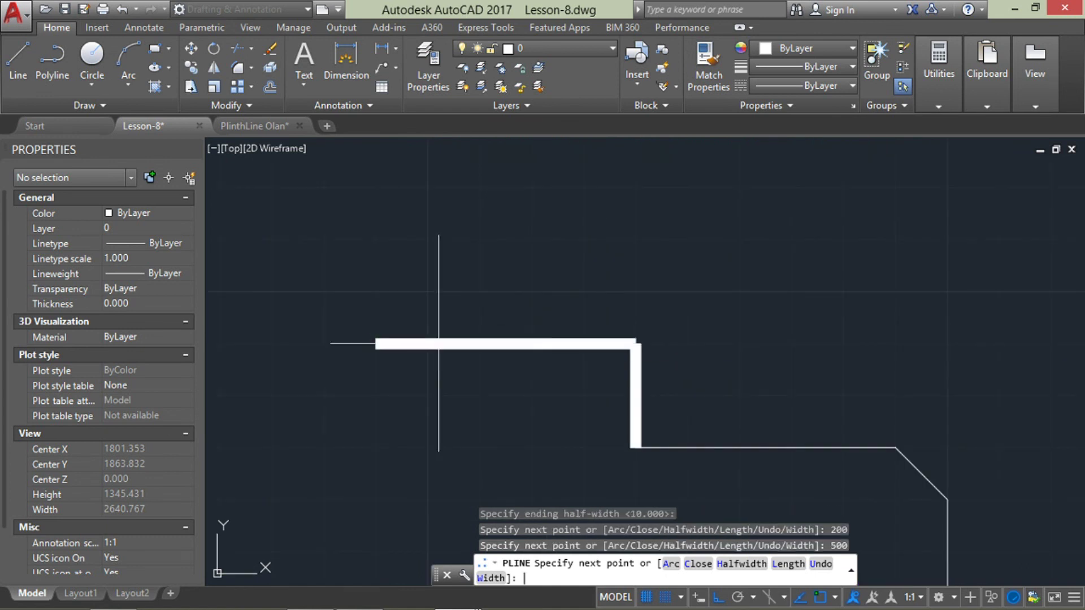
pyautogui.scroll(-4, 452, 376)
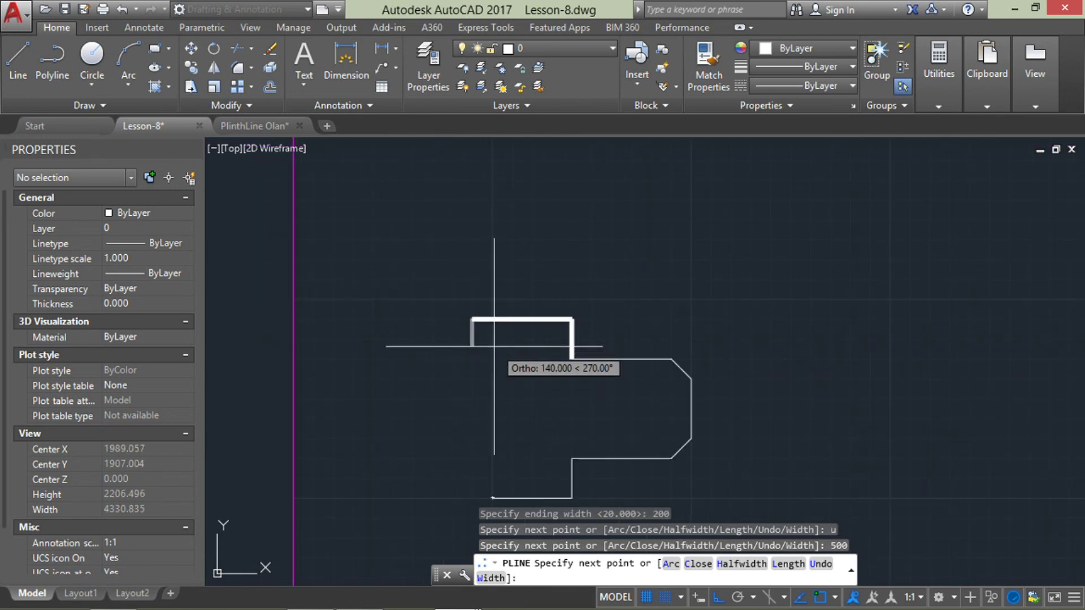
# Step: Draw a thick 200-long downward polyline segment at width 20 on the projection's far side
pyautogui.write('w')
pyautogui.press('Return')
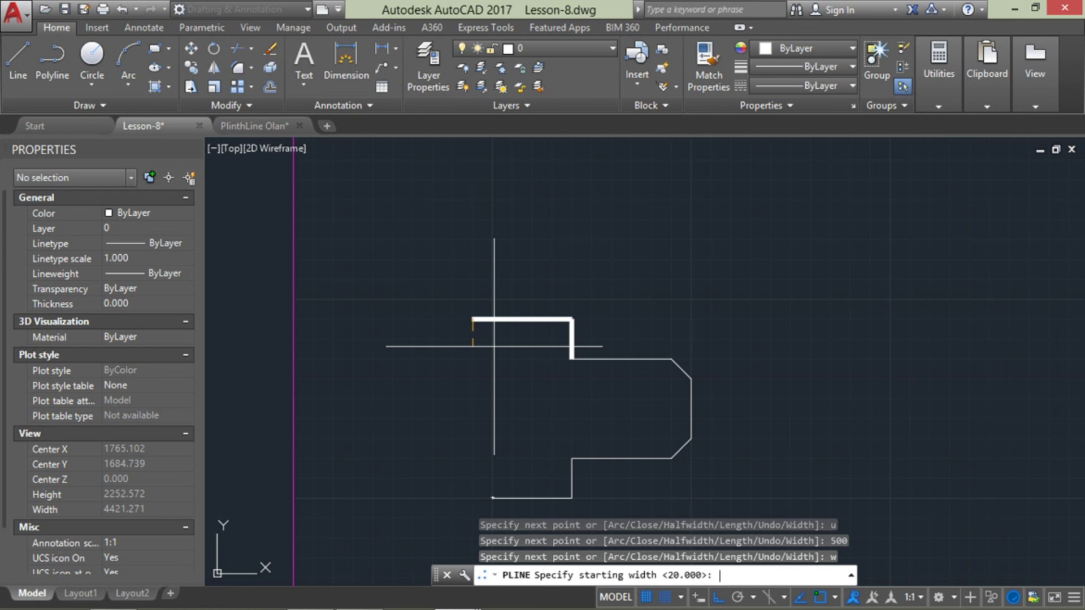
pyautogui.press('Return')
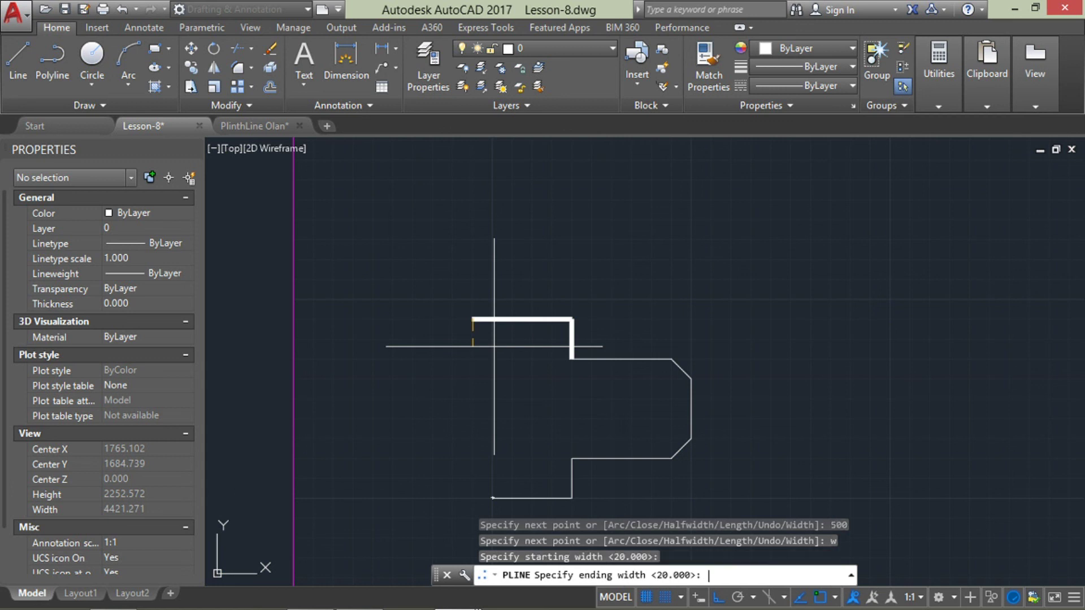
pyautogui.press('Return')
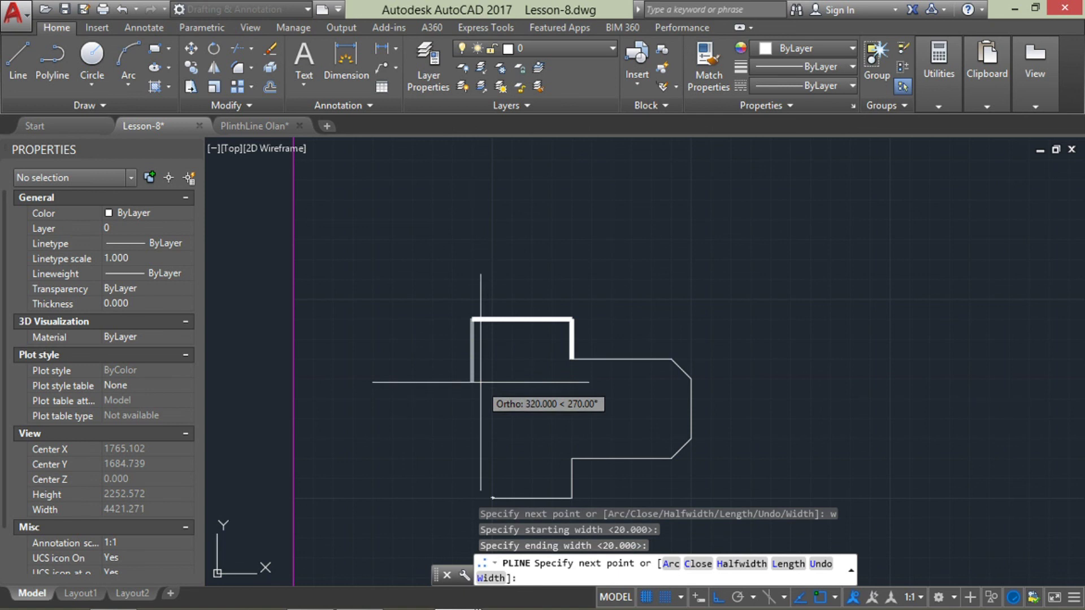
pyautogui.write('200')
pyautogui.press('Return')
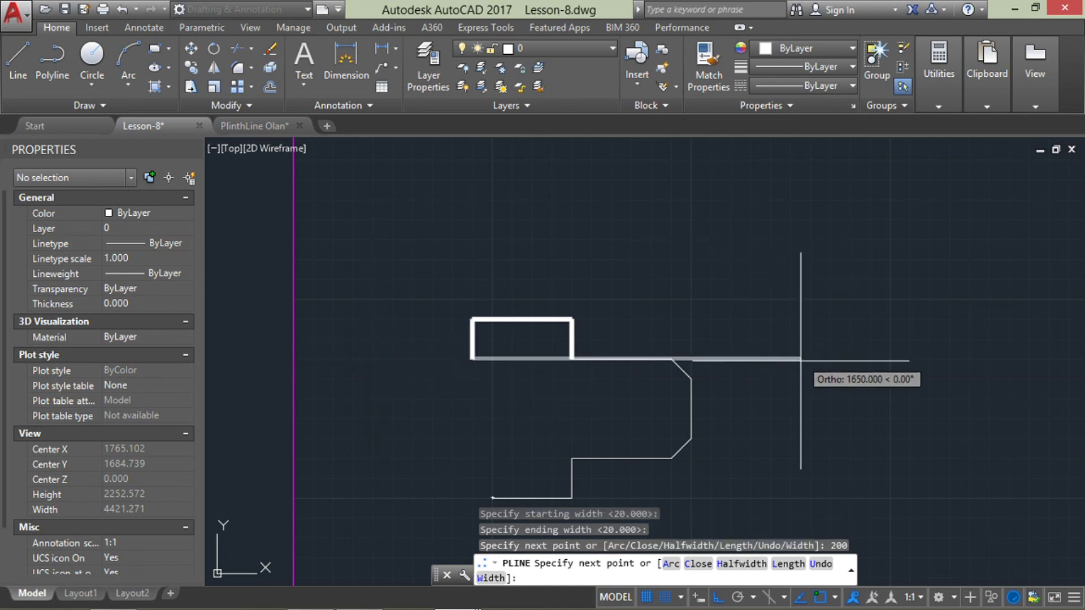
pyautogui.scroll(2, 718, 305)
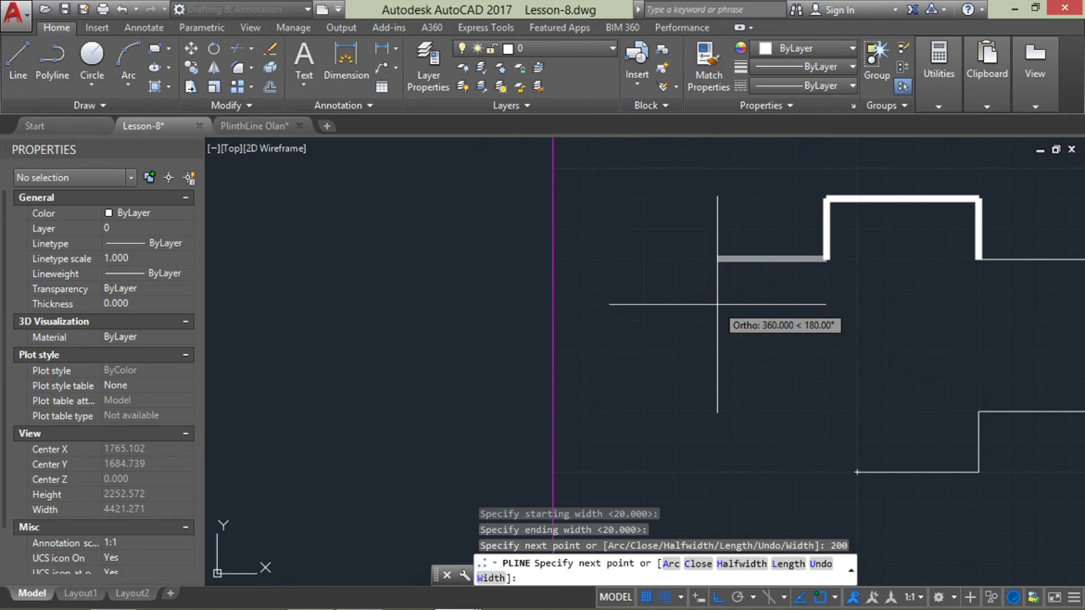
# Step: Reset the polyline width to 0 and add a thin 50-long segment
pyautogui.write('w')
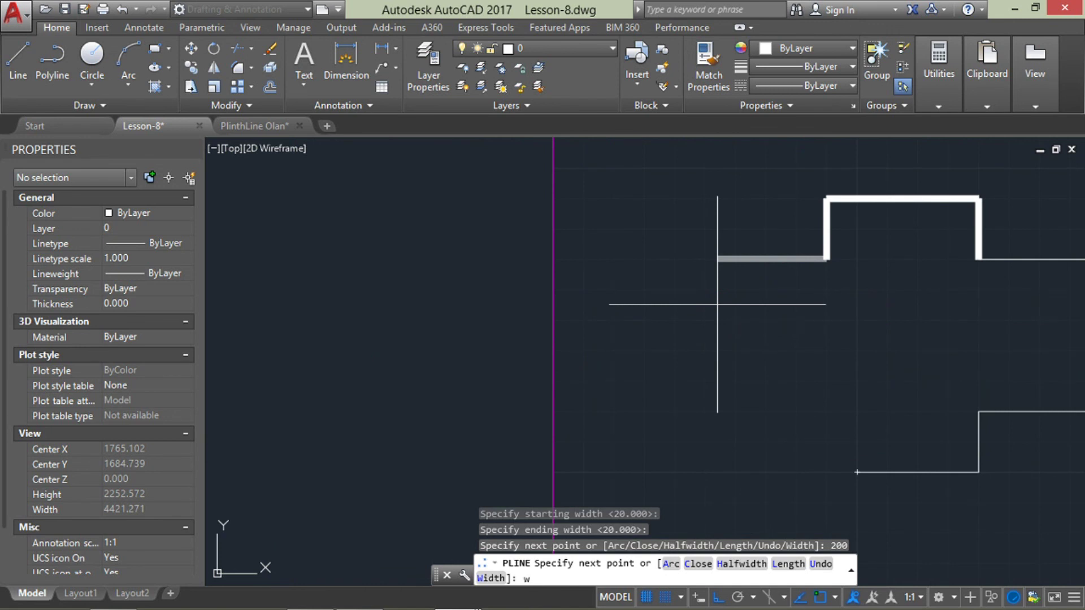
pyautogui.press('Return')
pyautogui.write('0')
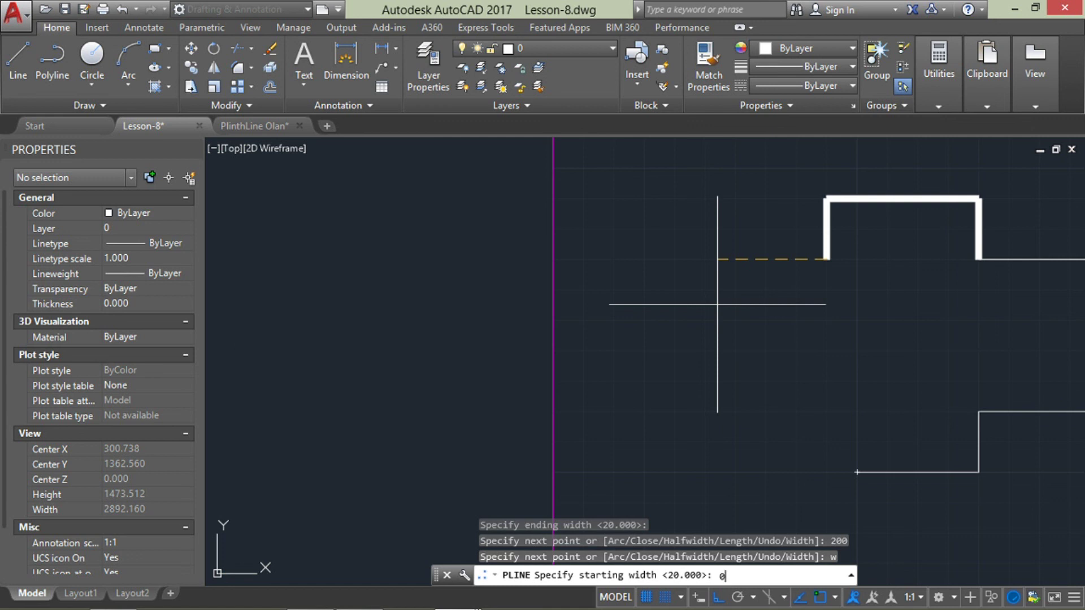
pyautogui.press('Return')
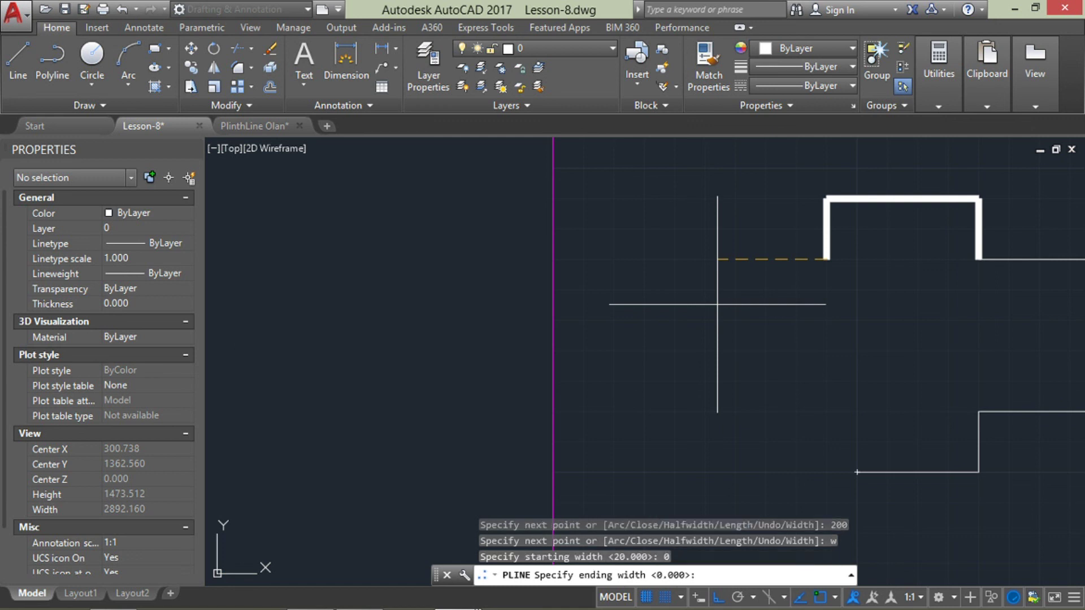
pyautogui.press('Return')
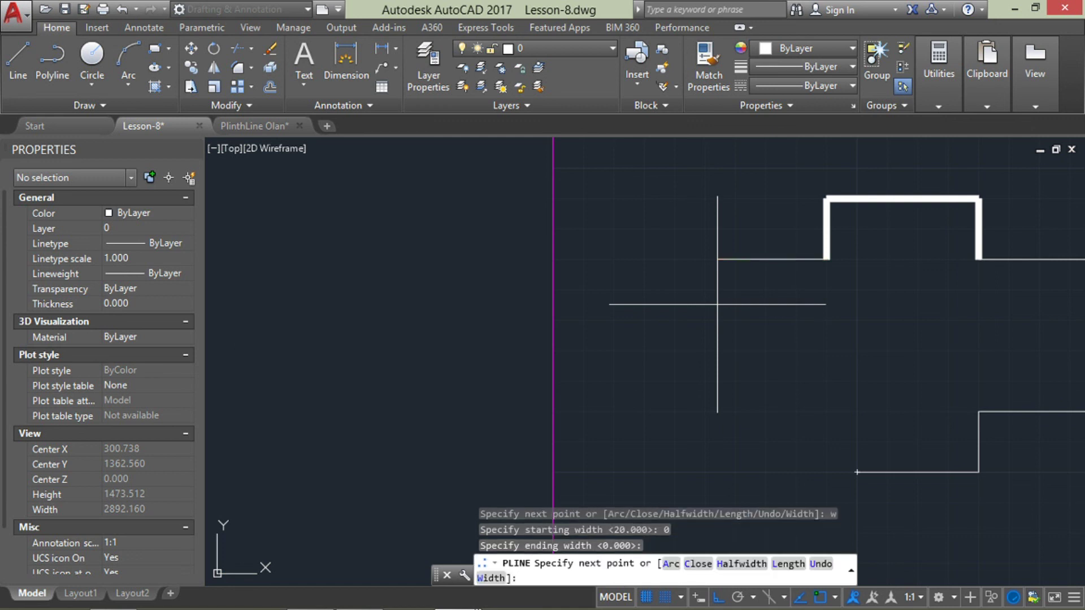
pyautogui.write('50')
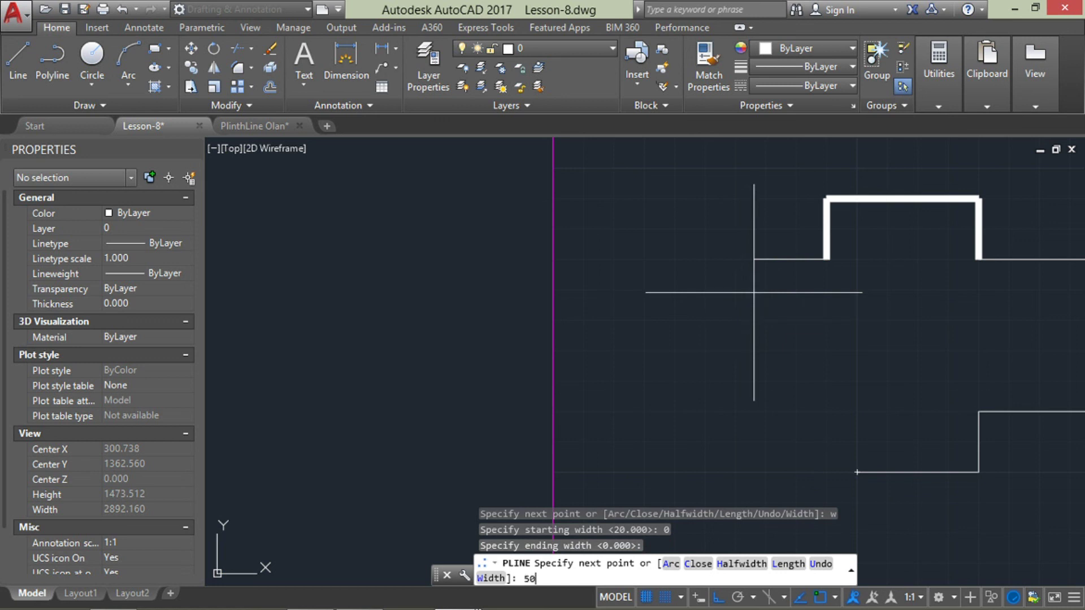
pyautogui.press('Return')
# Step: Pan toward the outline's left end and switch the polyline to arc mode
pyautogui.scroll(2, 754, 292)
pyautogui.moveTo(754, 292); pyautogui.dragTo(516, 314, button='middle')
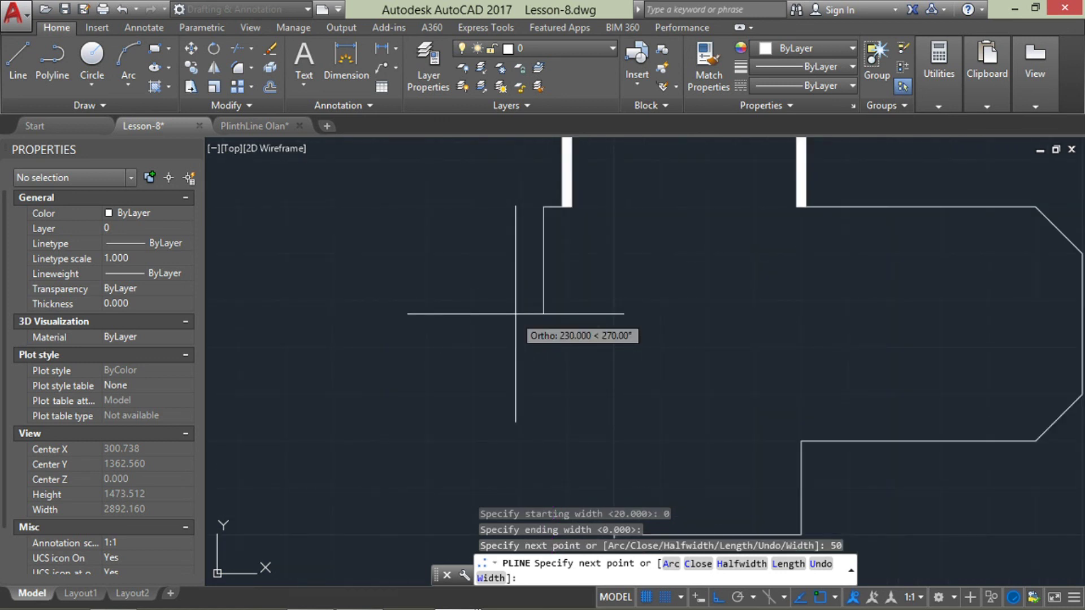
pyautogui.write('a')
pyautogui.press('Return')
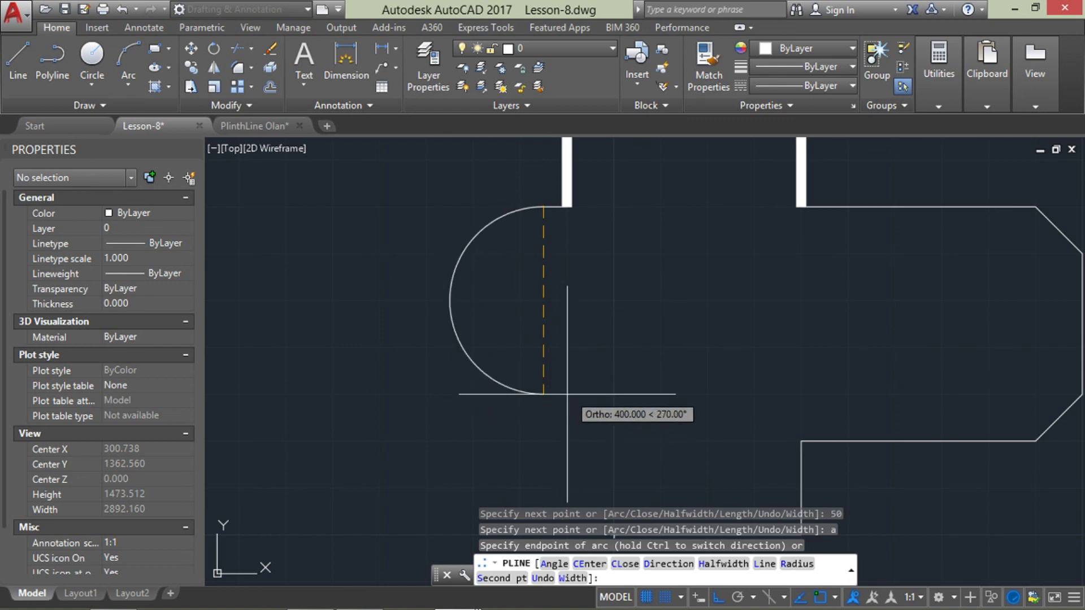
# Step: Draw the 500-tall semicircular arc forming the outline's rounded left end
pyautogui.write('500')
pyautogui.press('Return')
pyautogui.scroll(-3, 568, 395)
pyautogui.scroll(3, 588, 452)
pyautogui.scroll(1, 565, 430)
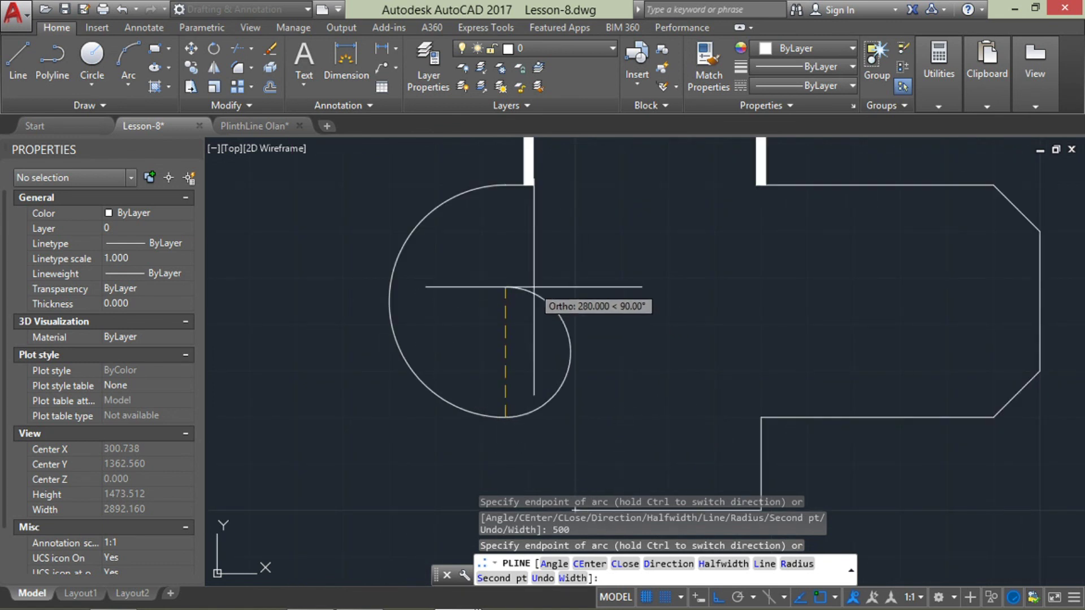
# Step: Undo the stray extra arc segment added after the semicircle
pyautogui.click(532, 290)
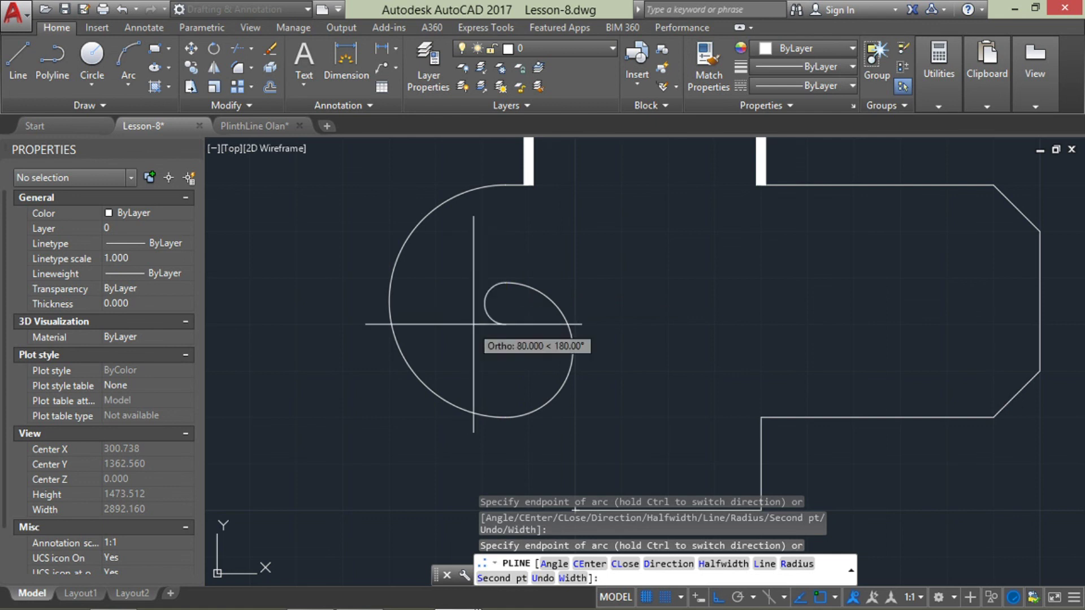
pyautogui.click(507, 284)
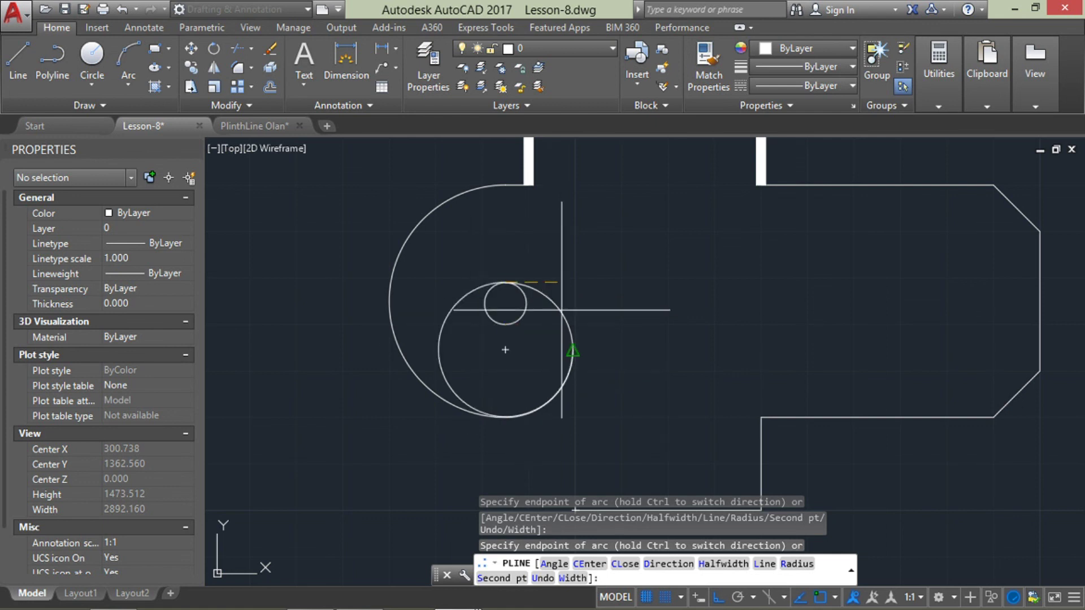
pyautogui.write('u')
pyautogui.press('Return')
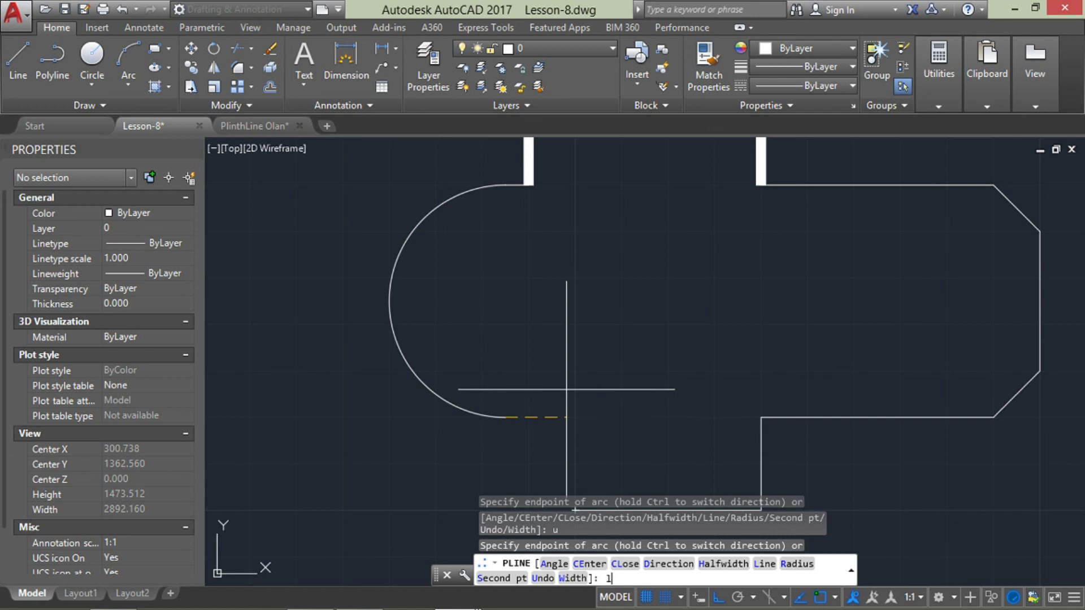
# Step: Switch back to line mode and add a 150-long straight segment
pyautogui.write('l')
pyautogui.press('Return')
pyautogui.scroll(-5, 579, 384)
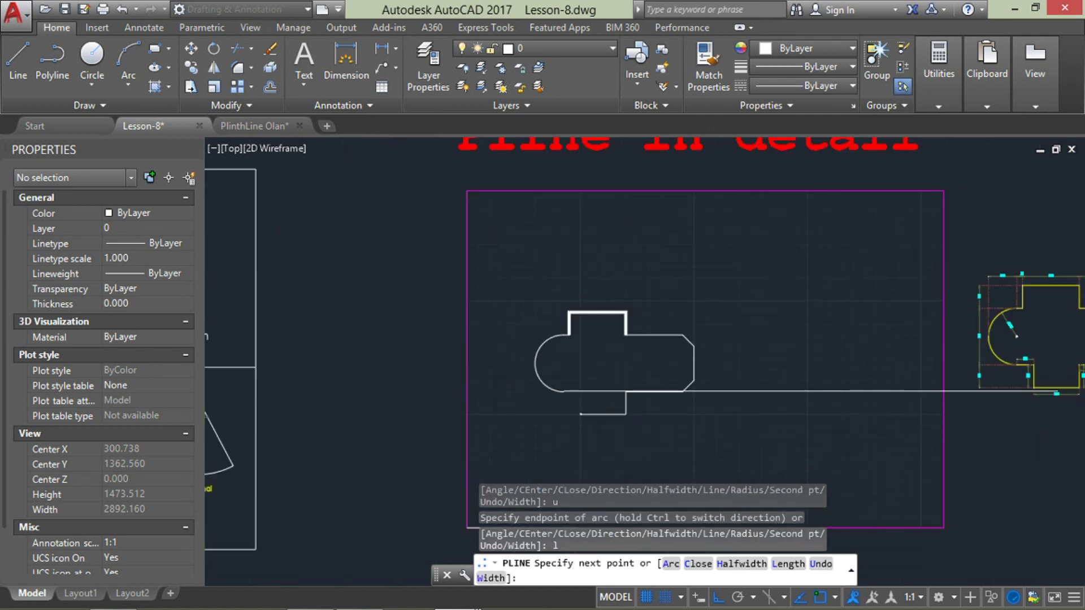
pyautogui.scroll(5, 1062, 424)
pyautogui.scroll(-4, 599, 380)
pyautogui.scroll(2, 325, 413)
pyautogui.scroll(3, 325, 387)
pyautogui.write('150')
pyautogui.press('Return')
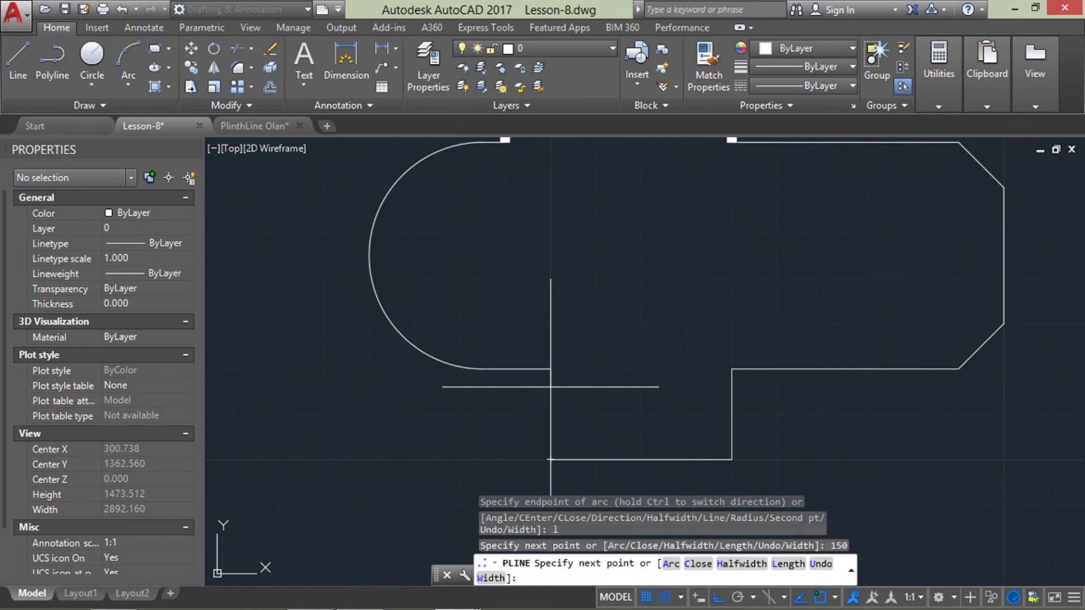
# Step: Close the polyline back to its starting point
pyautogui.scroll(-3, 549, 396)
pyautogui.scroll(4, 542, 317)
pyautogui.scroll(-1, 569, 359)
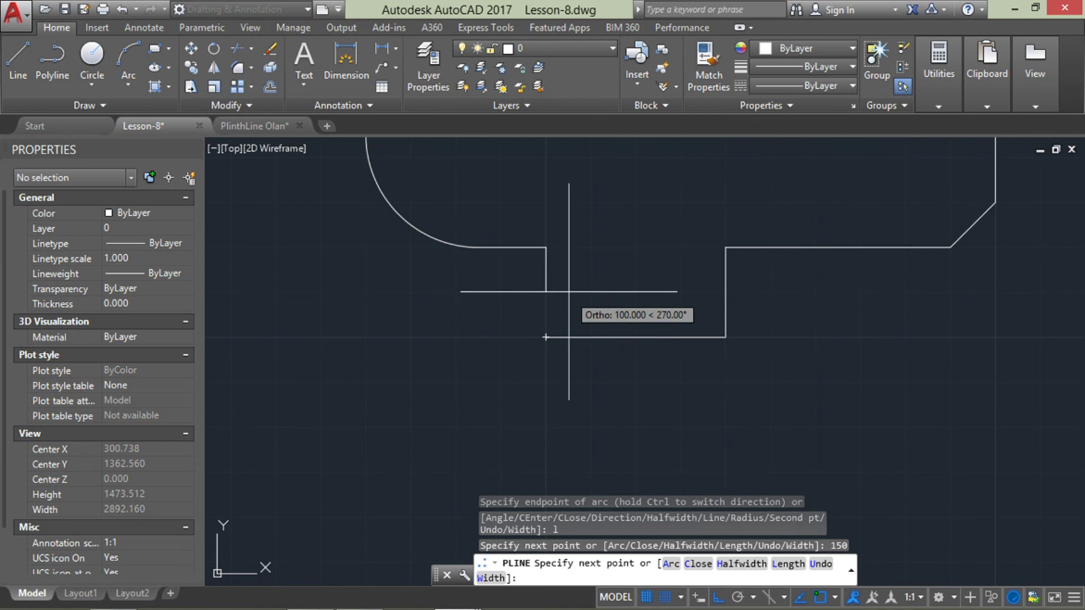
pyautogui.write('c')
pyautogui.press('Return')
pyautogui.scroll(-5, 656, 317)
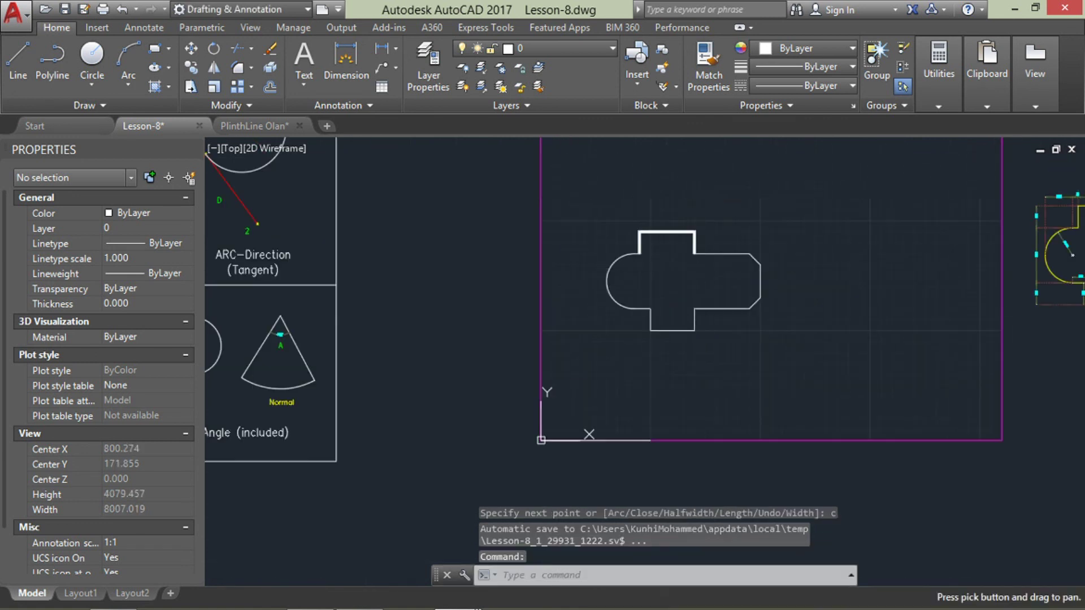
pyautogui.scroll(4, 707, 218)
pyautogui.scroll(-5, 680, 387)
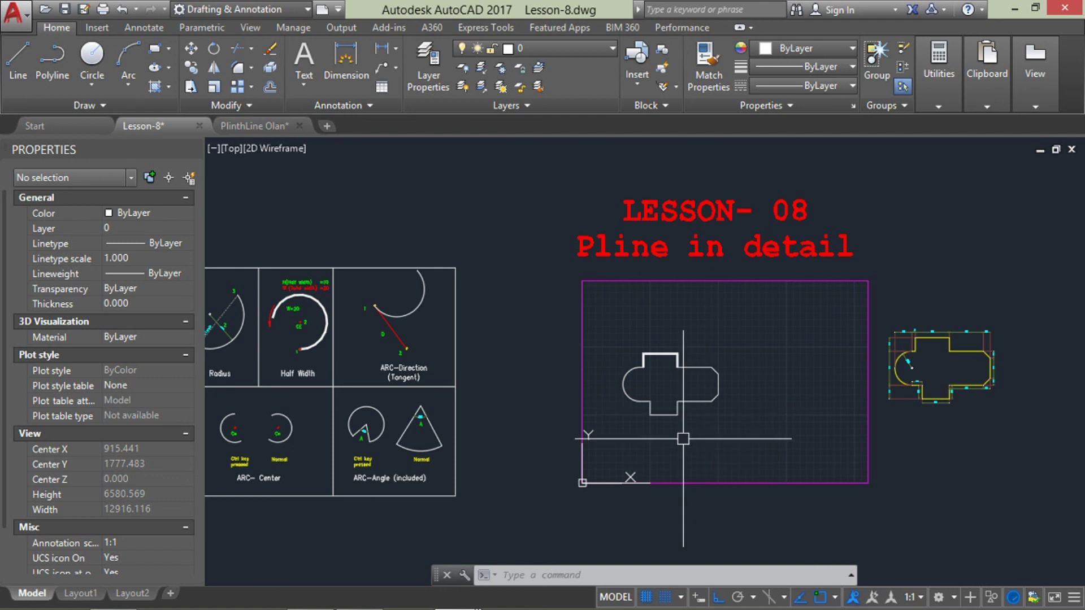
pyautogui.scroll(-4, 683, 439)
pyautogui.scroll(4, 735, 451)
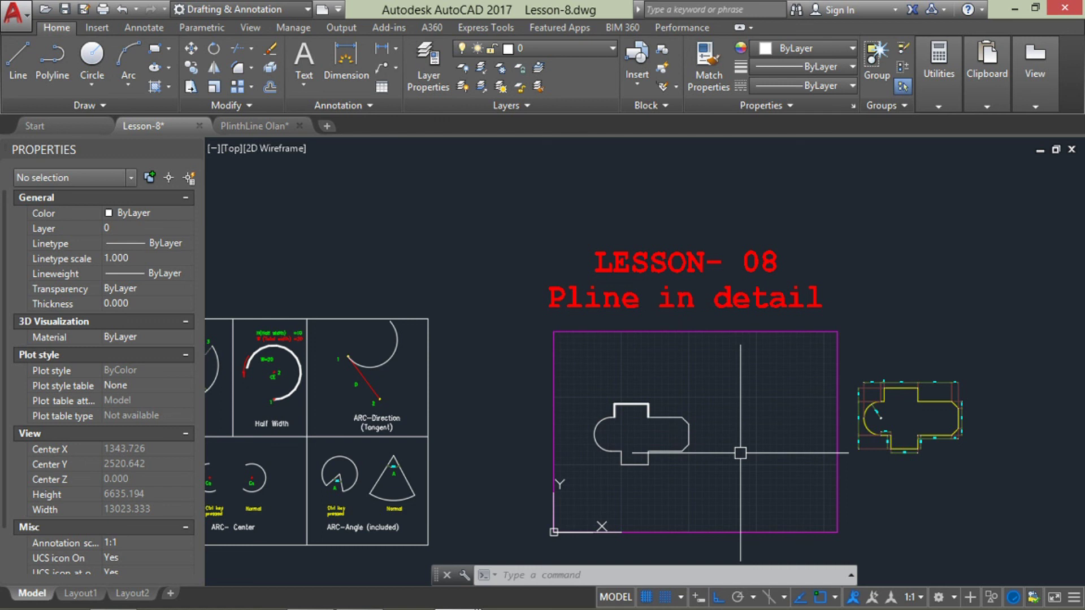
pyautogui.scroll(5, 691, 462)
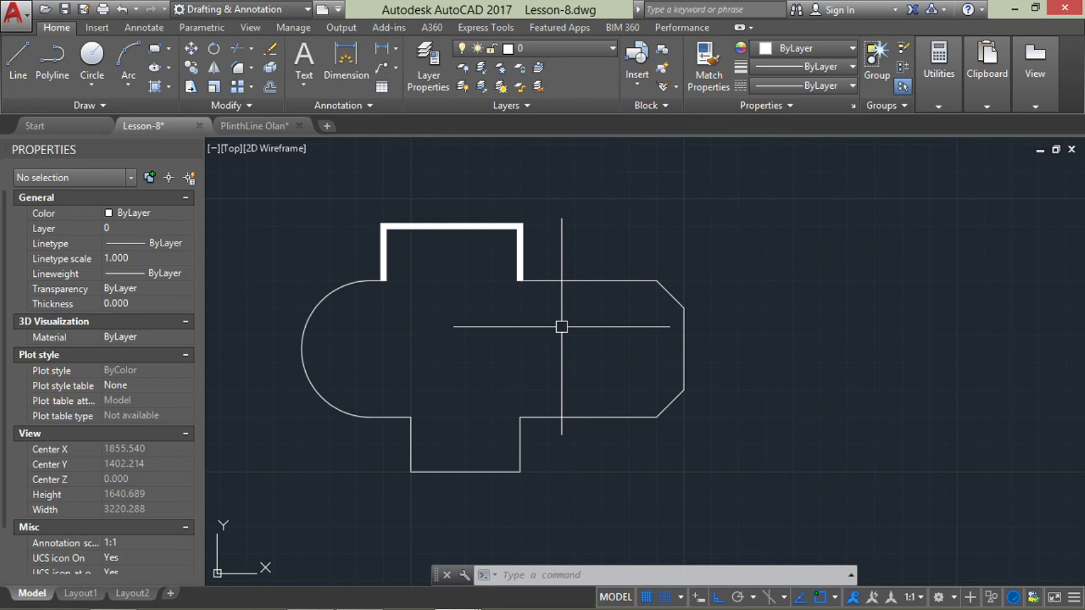
pyautogui.scroll(-5, 543, 356)
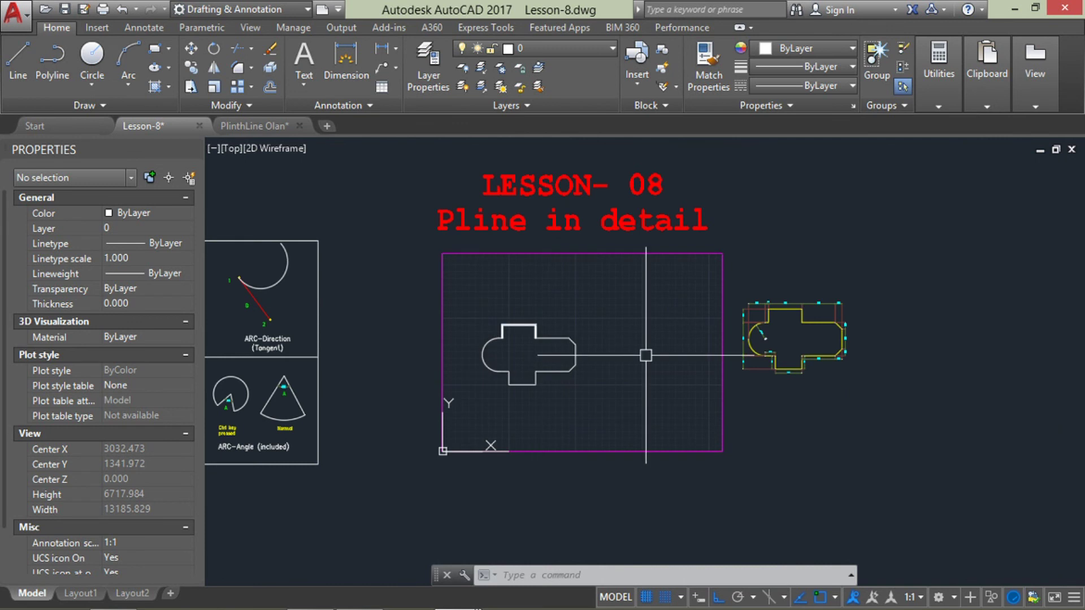